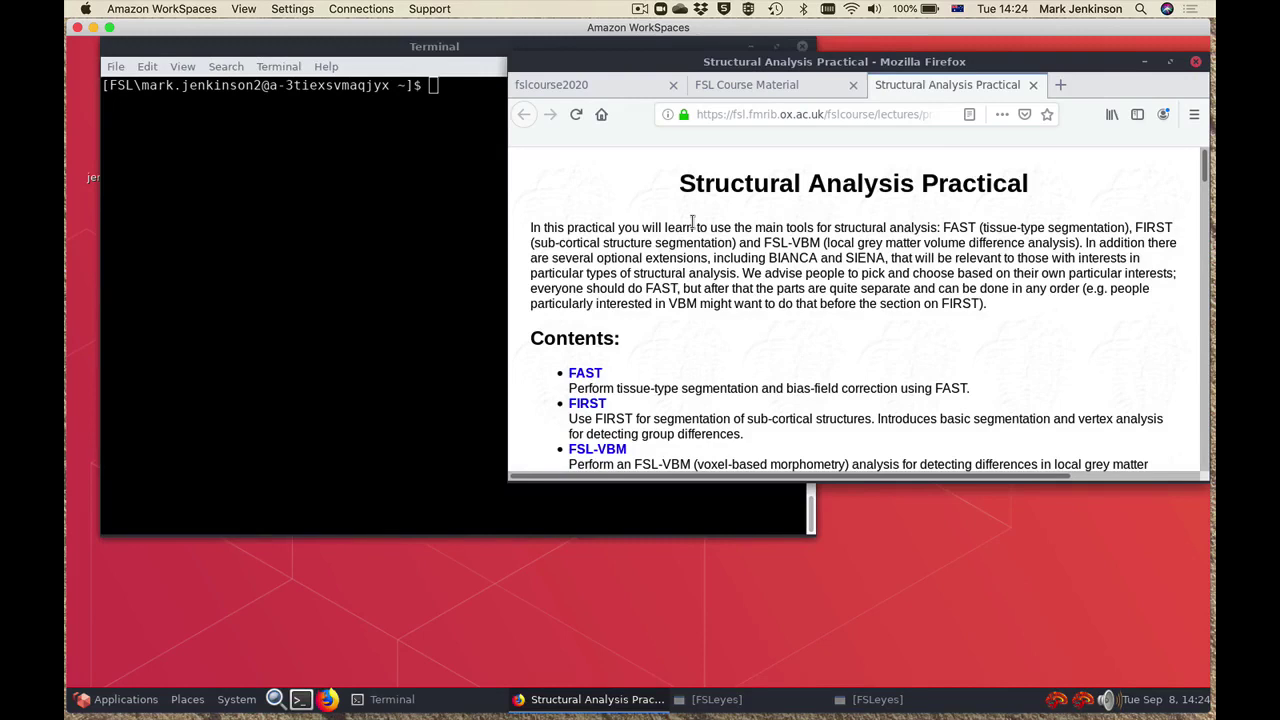
# Step: Scroll the practical page to the FAST section with the cd ~/fsl_course_data/seg_struc/fast command
pyautogui.scroll(-5, 586, 196)
pyautogui.scroll(2, 582, 220)
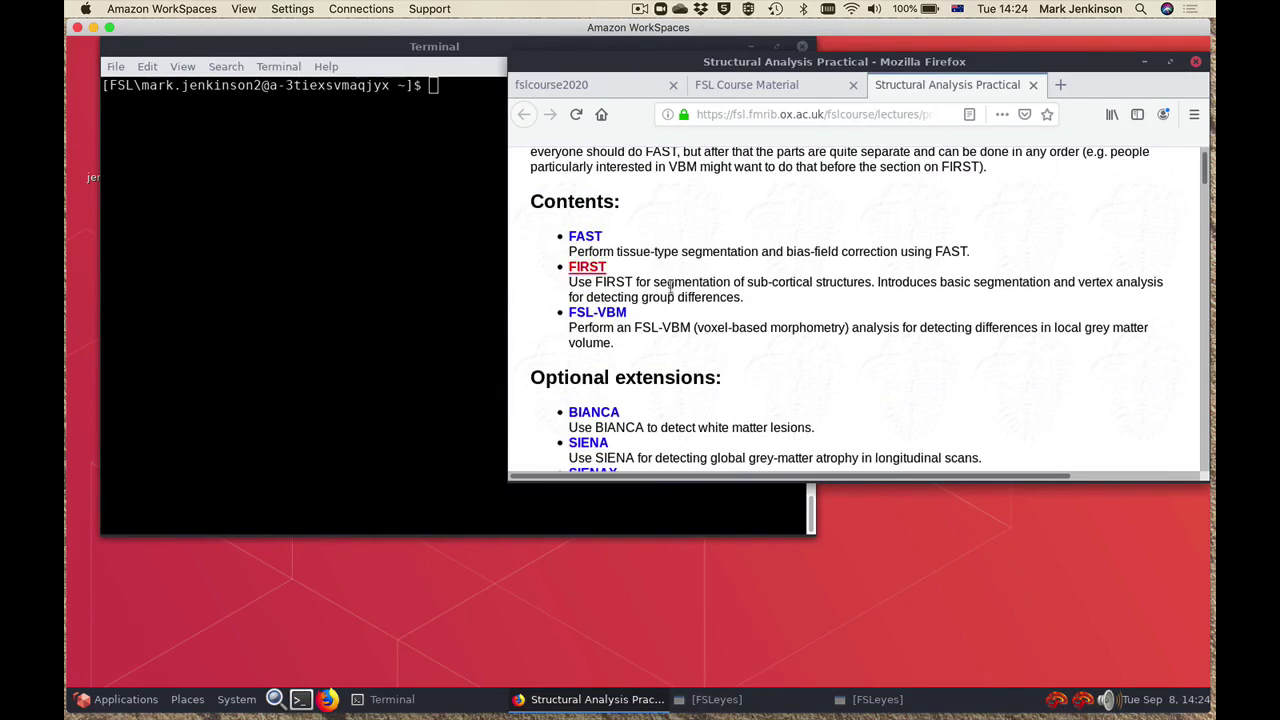
pyautogui.scroll(-3, 678, 370)
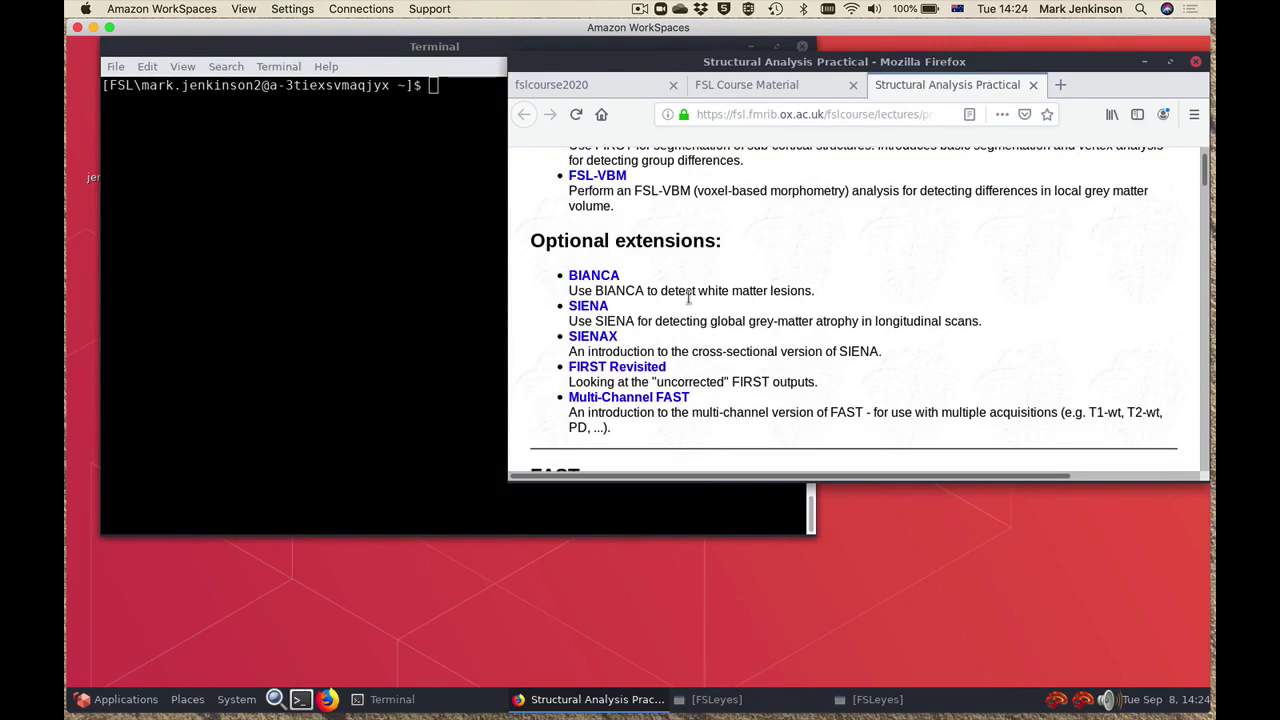
pyautogui.scroll(3, 930, 318)
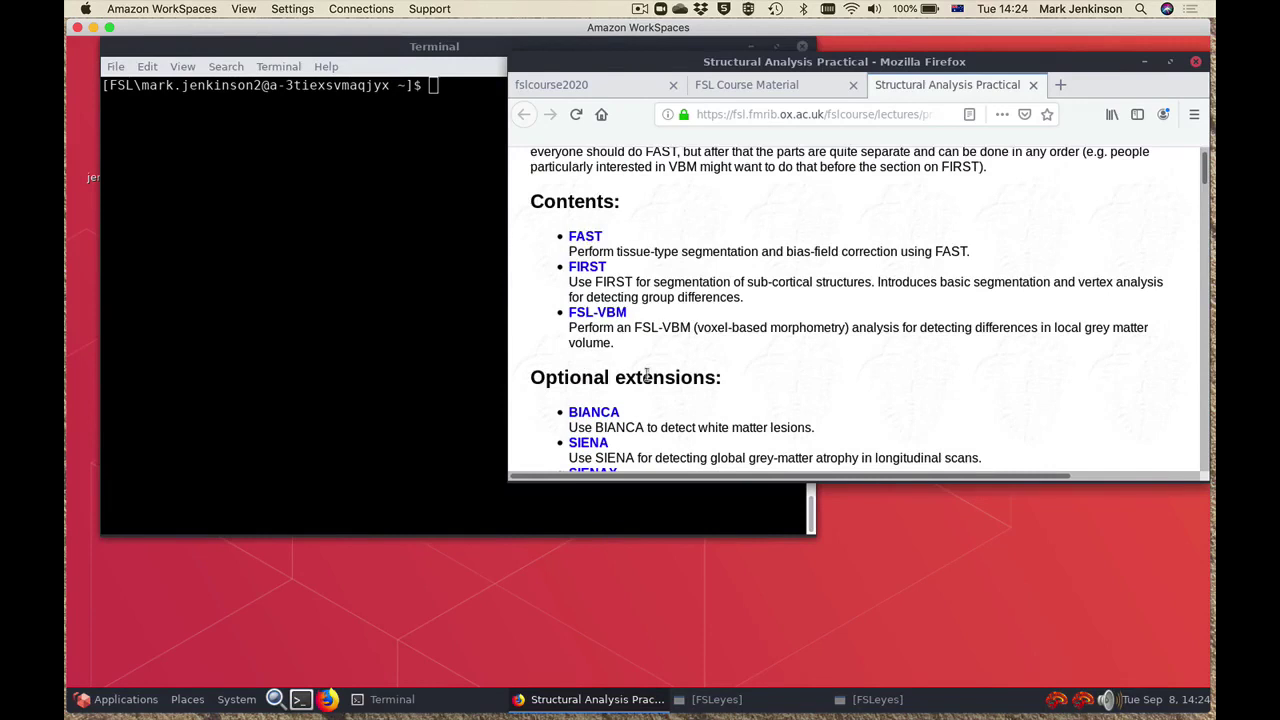
pyautogui.scroll(-7, 647, 374)
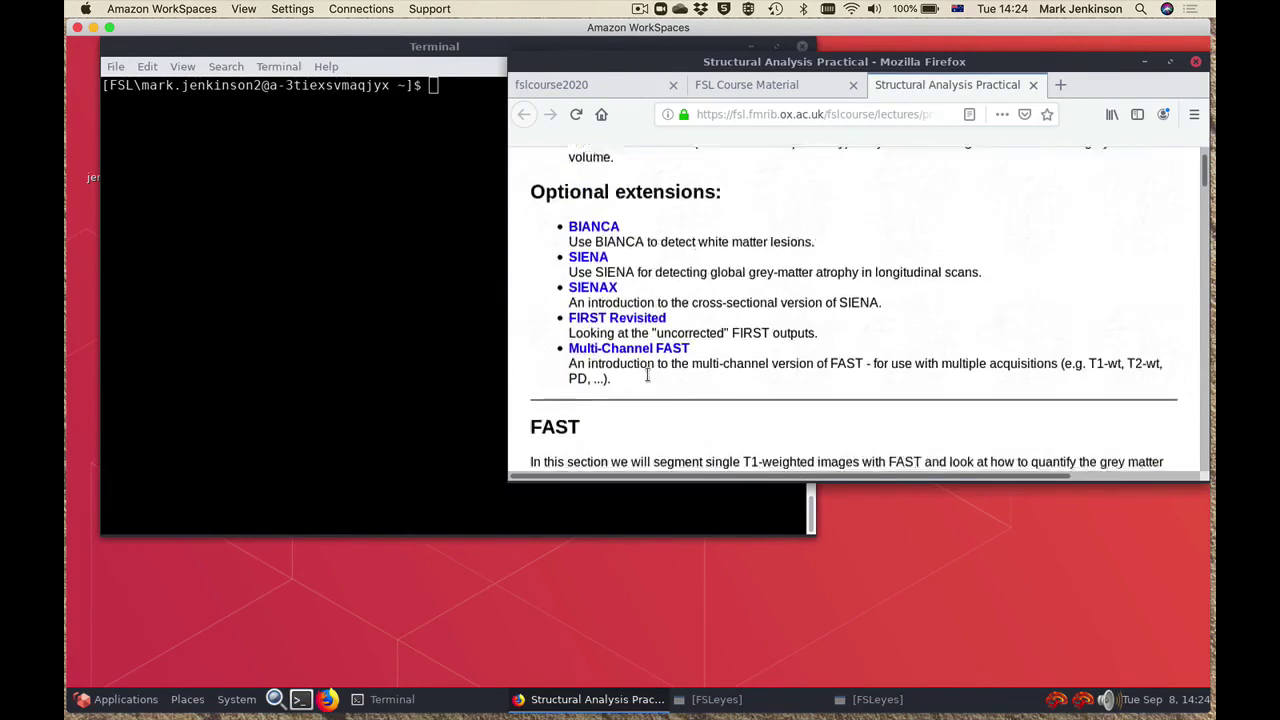
pyautogui.scroll(-3, 647, 374)
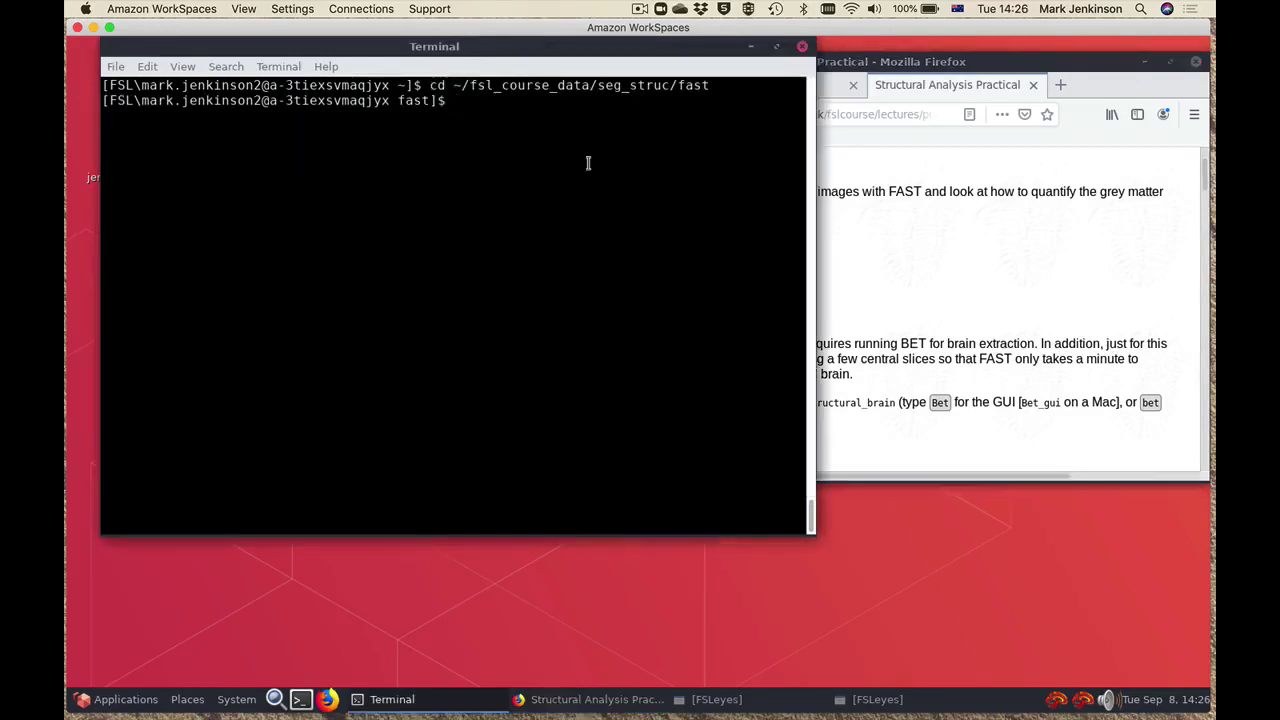
# Step: List the fast folder with ls and highlight the structural.nii.gz file name
pyautogui.write('ls')
pyautogui.press('Return')
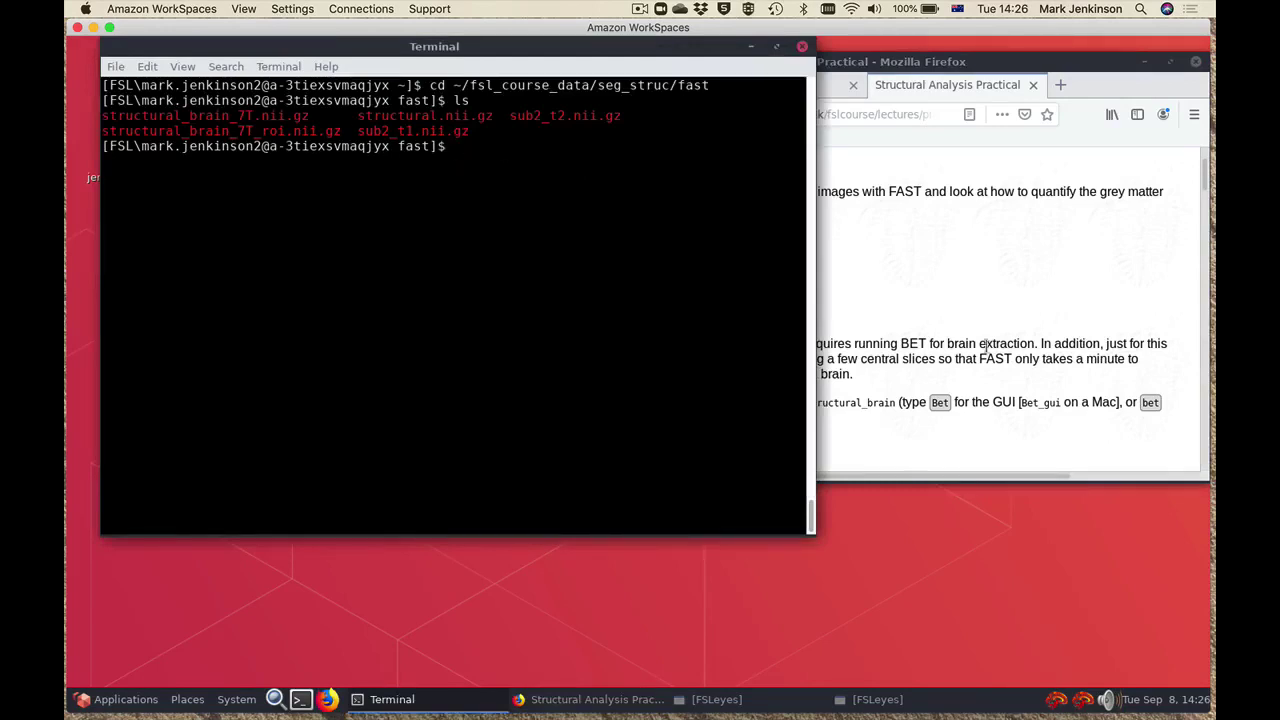
pyautogui.click(934, 263)
pyautogui.scroll(-3, 840, 345)
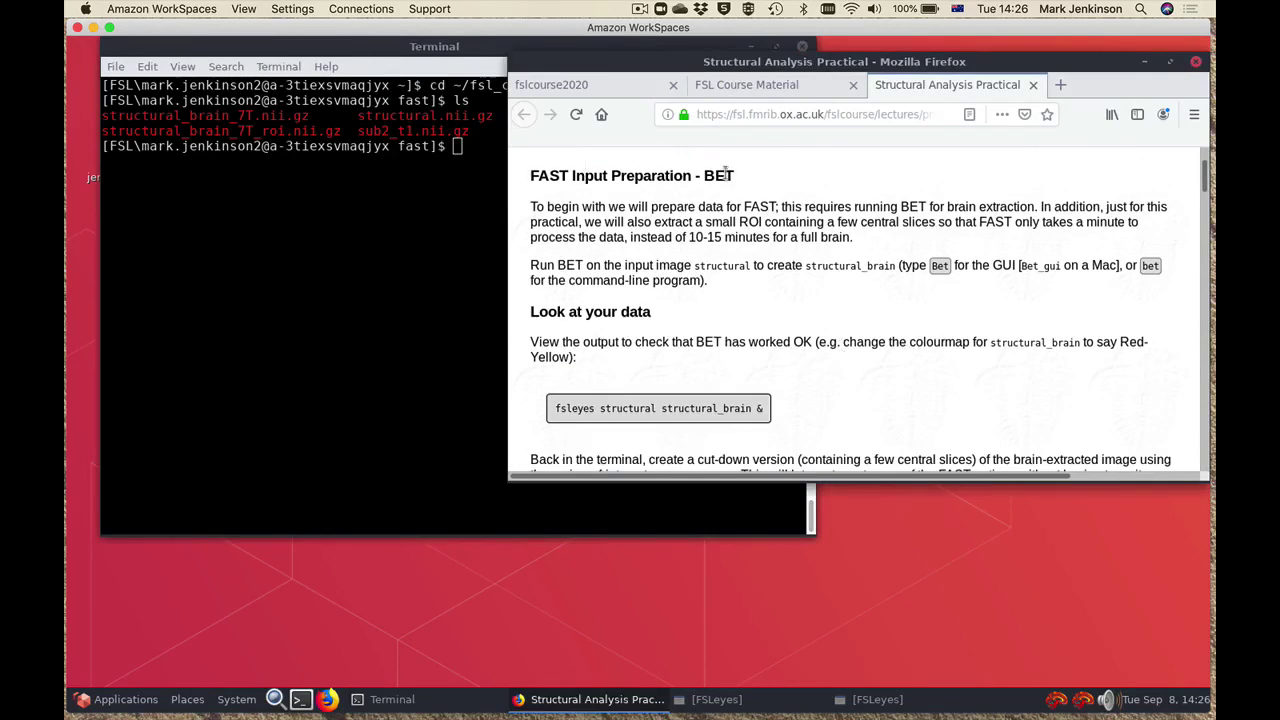
pyautogui.click(362, 120)
pyautogui.moveTo(362, 120); pyautogui.dragTo(494, 118)
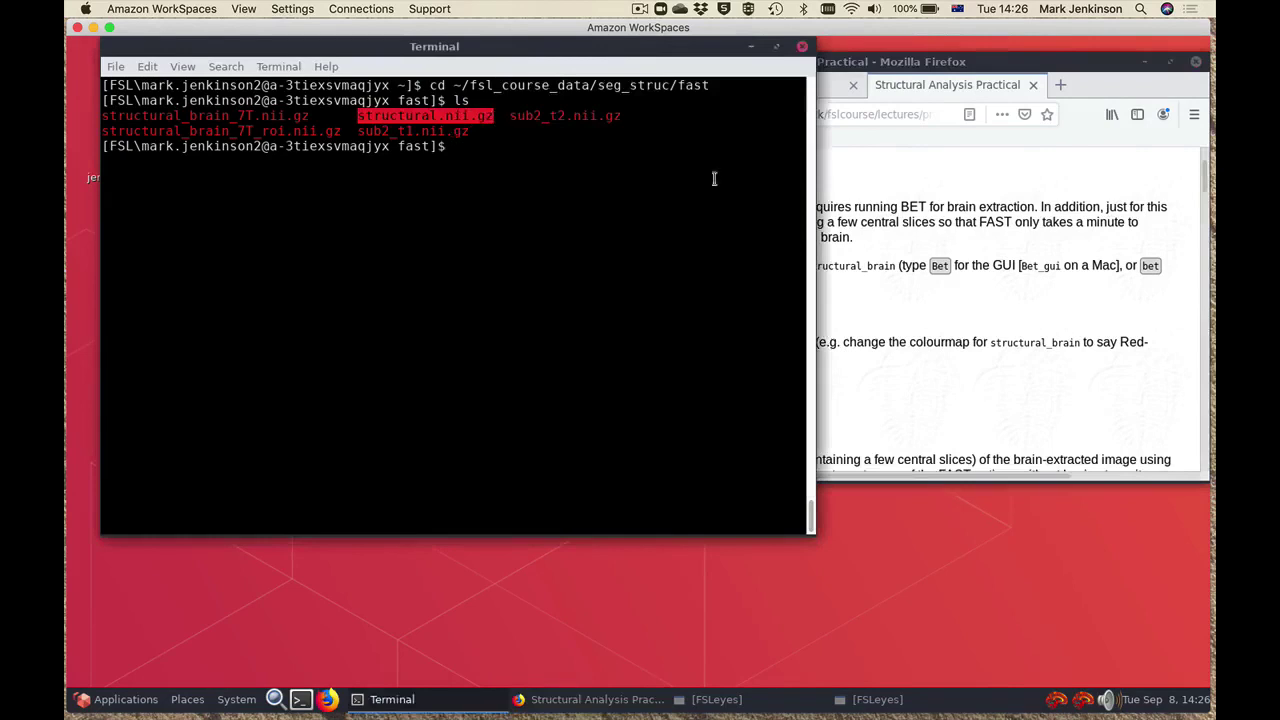
# Step: Scroll the practical down to the fslroi command and select its text
pyautogui.click(978, 270)
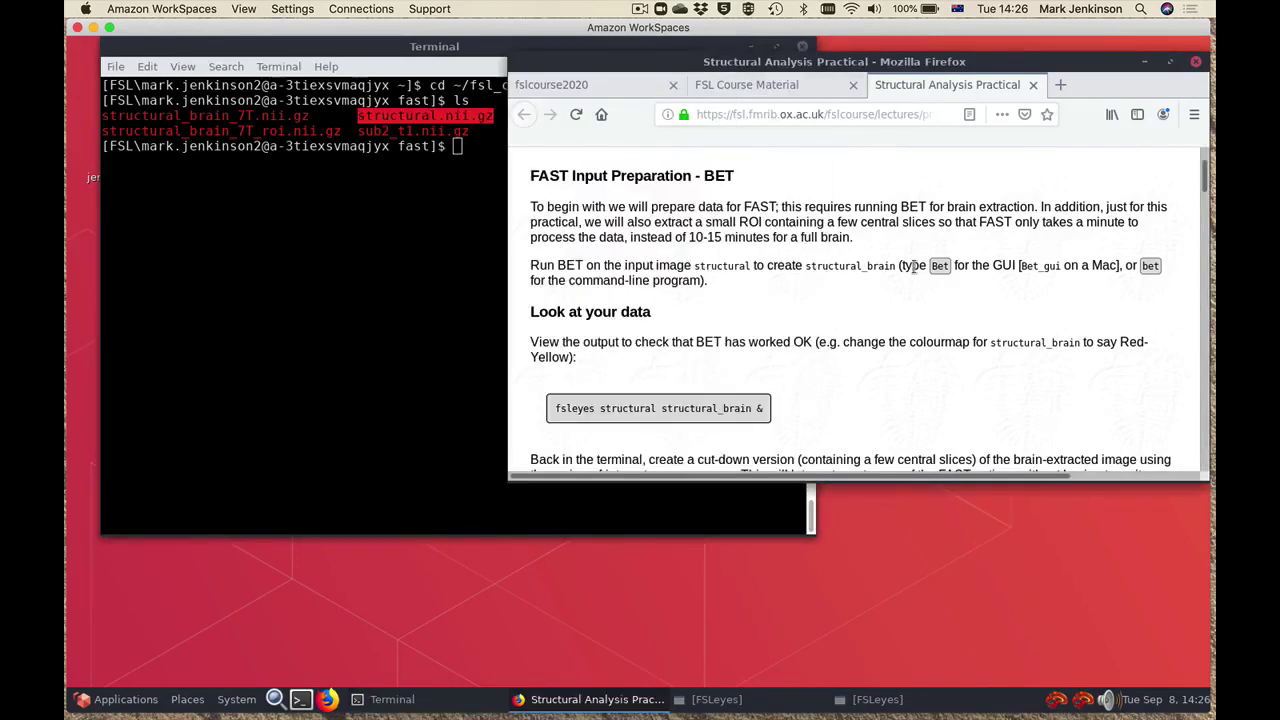
pyautogui.scroll(-2, 852, 331)
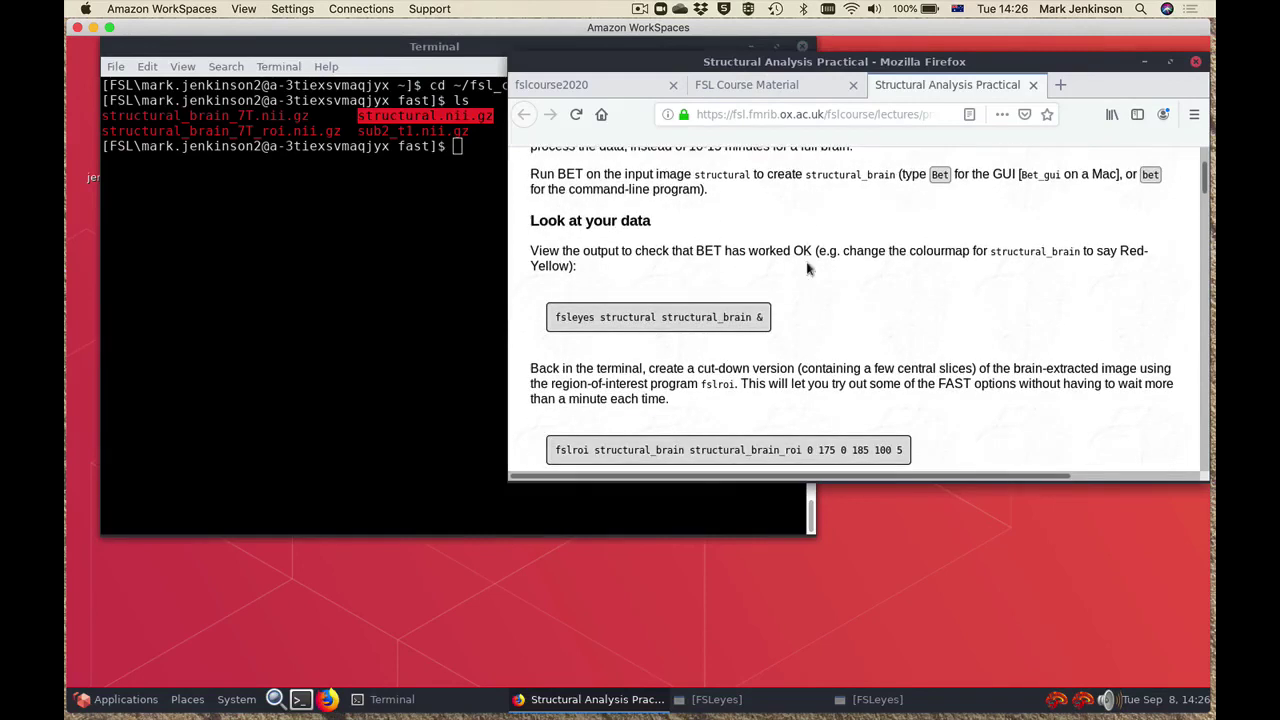
pyautogui.scroll(-4, 808, 268)
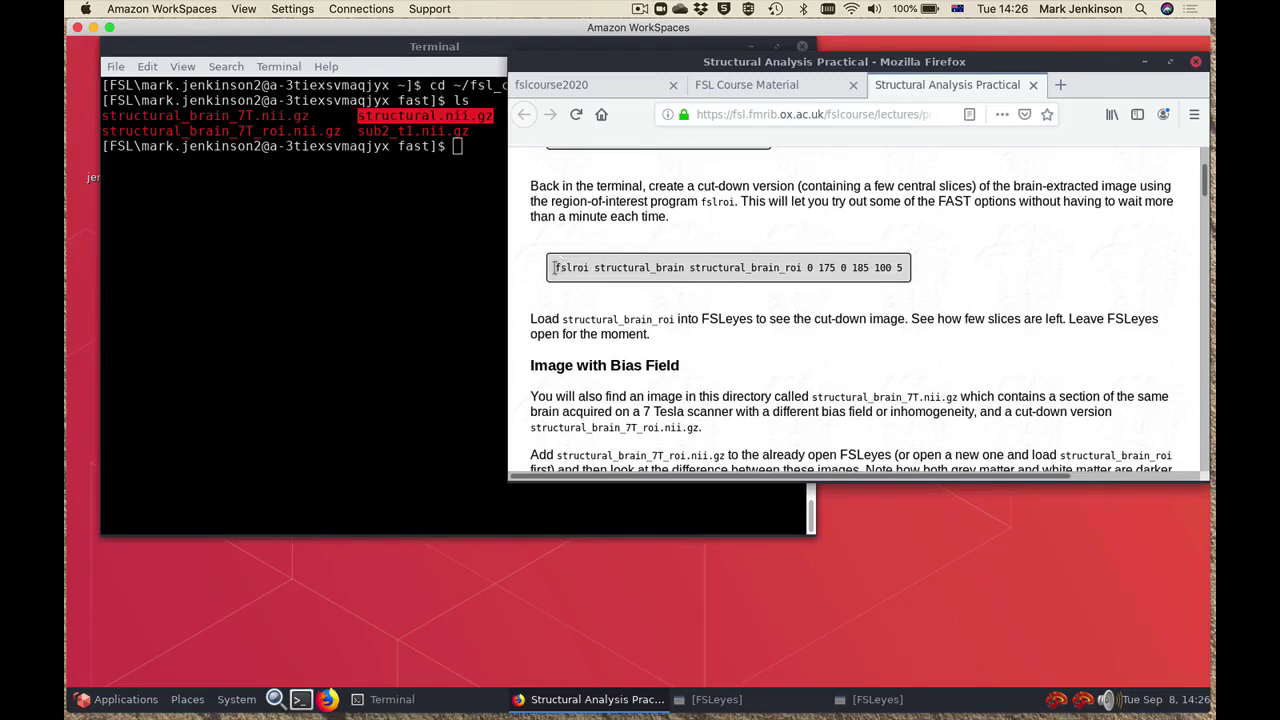
pyautogui.moveTo(554, 268); pyautogui.dragTo(896, 270)
pyautogui.click(592, 261)
pyautogui.doubleClick(587, 267)
pyautogui.click(588, 267)
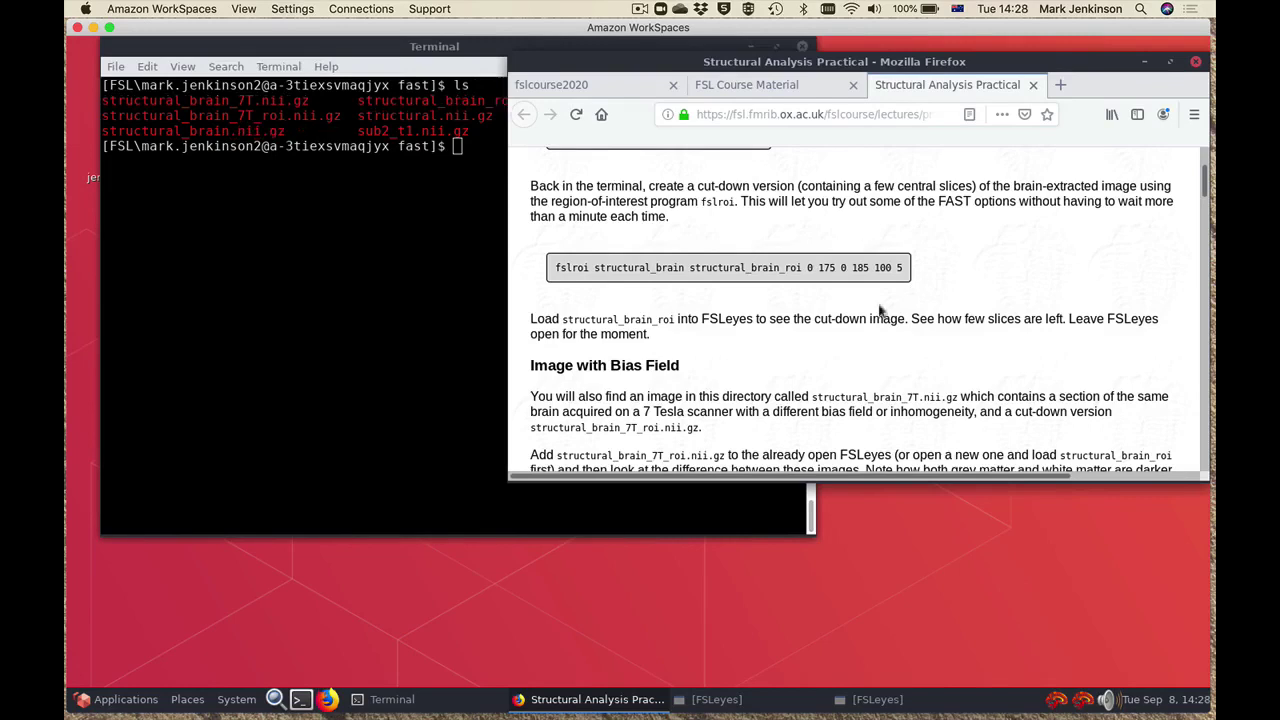
# Step: Highlight the structural.nii.gz and 7T file names in the terminal listing
pyautogui.click(386, 289)
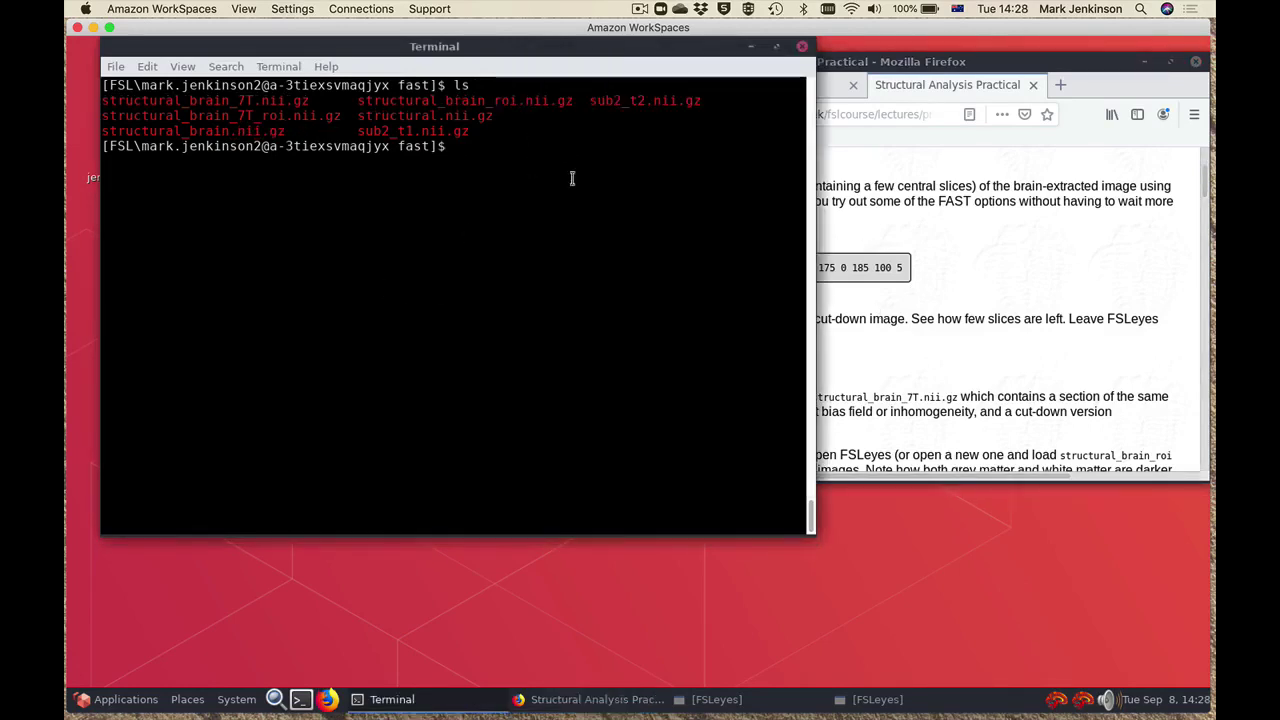
pyautogui.moveTo(361, 115); pyautogui.dragTo(500, 115)
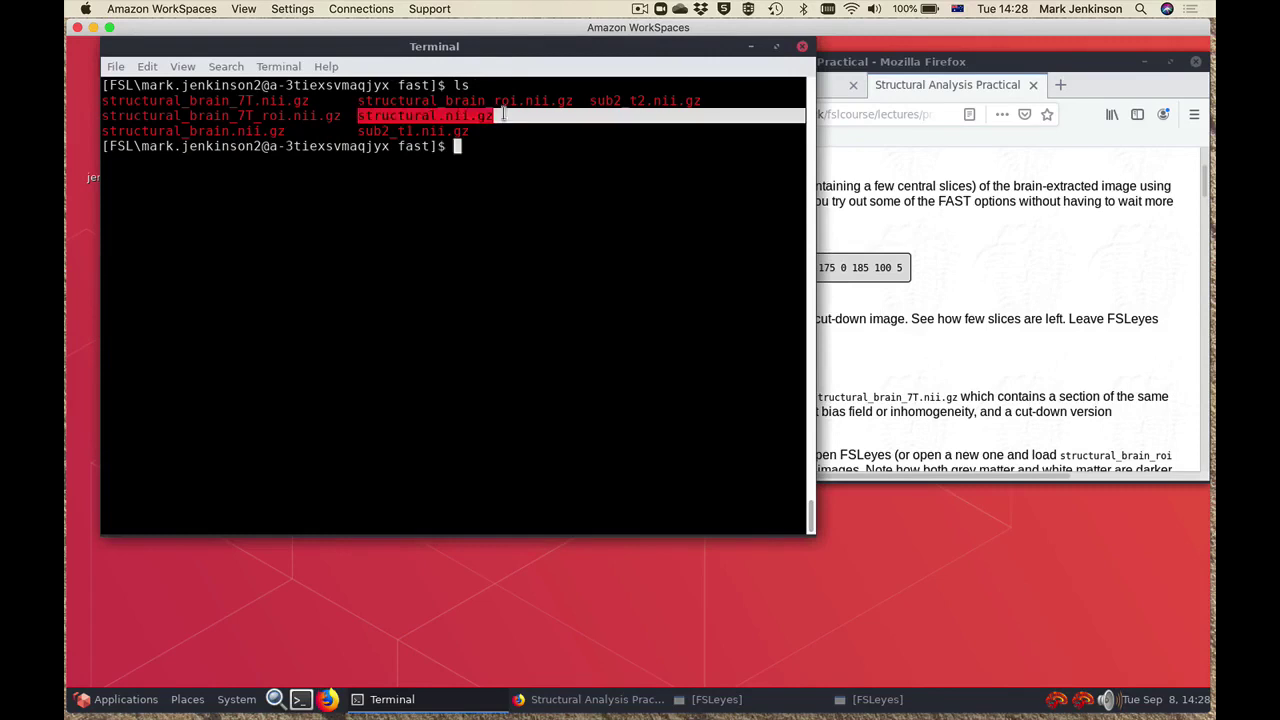
pyautogui.click(465, 101)
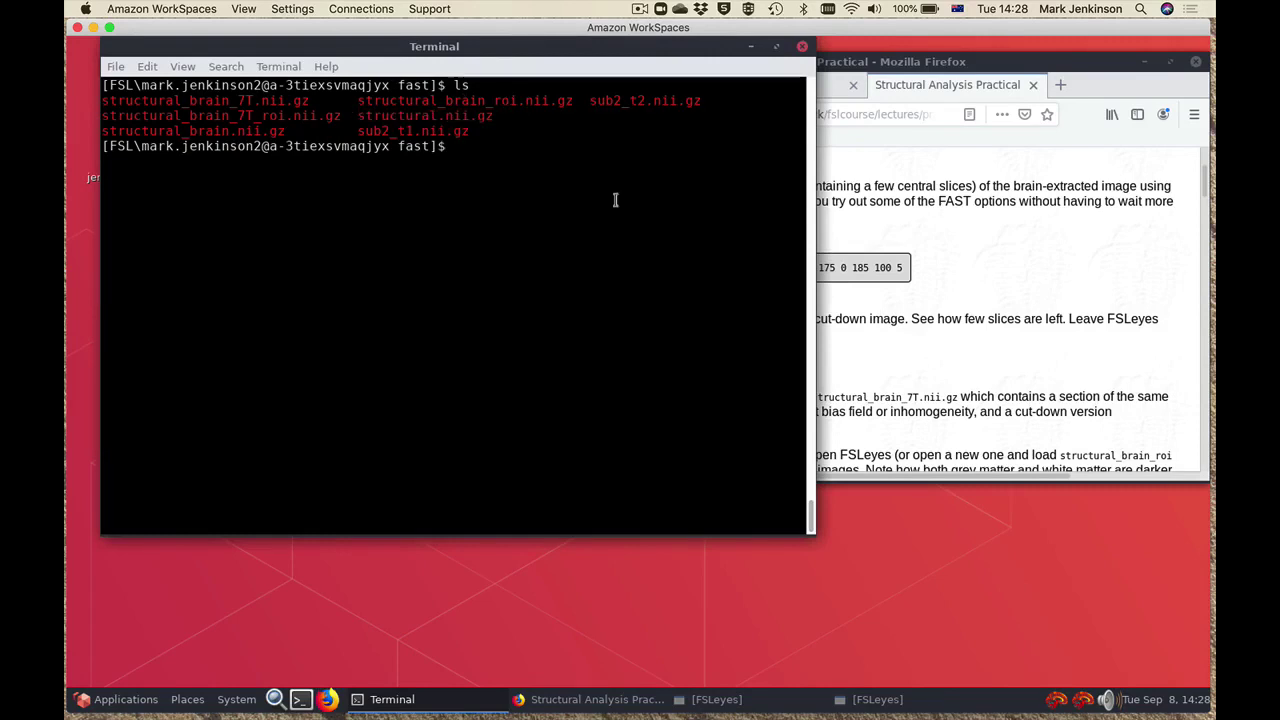
pyautogui.moveTo(106, 101); pyautogui.dragTo(286, 116)
pyautogui.click(316, 120)
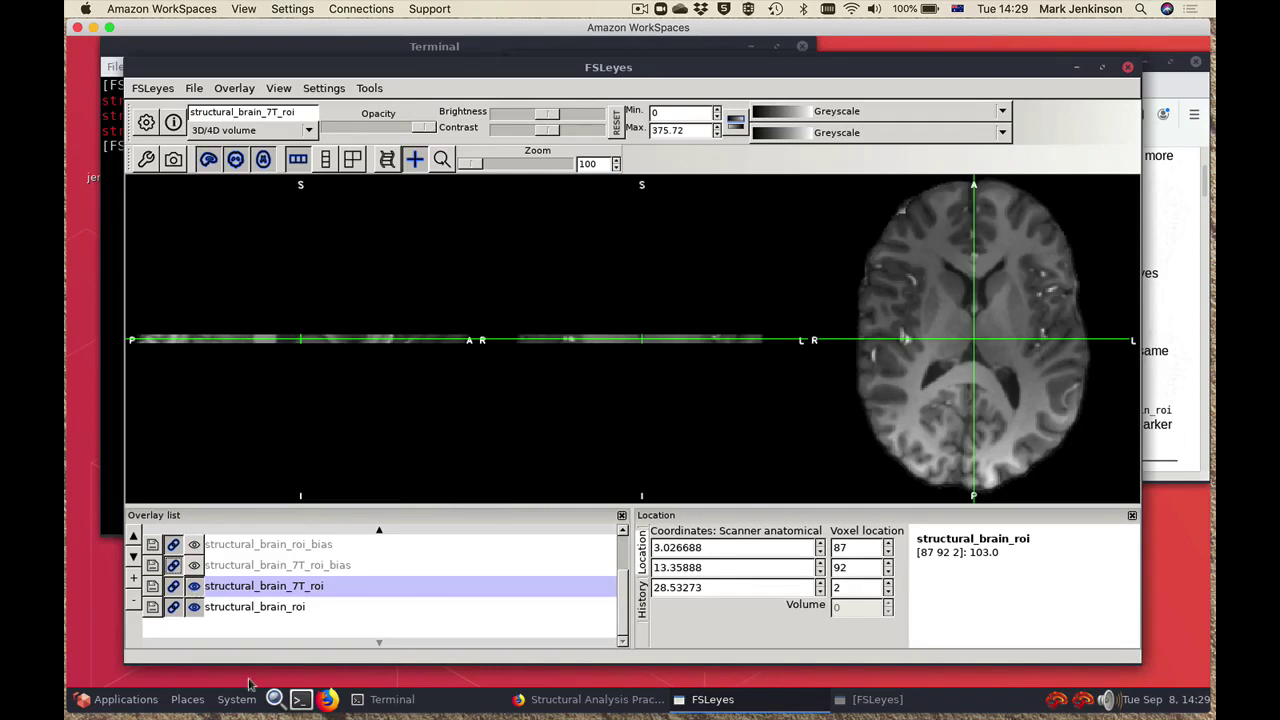
# Step: Flick structural_brain_7T_roi on and off to compare it with structural_brain_roi, then return to the practical
pyautogui.click(194, 586)
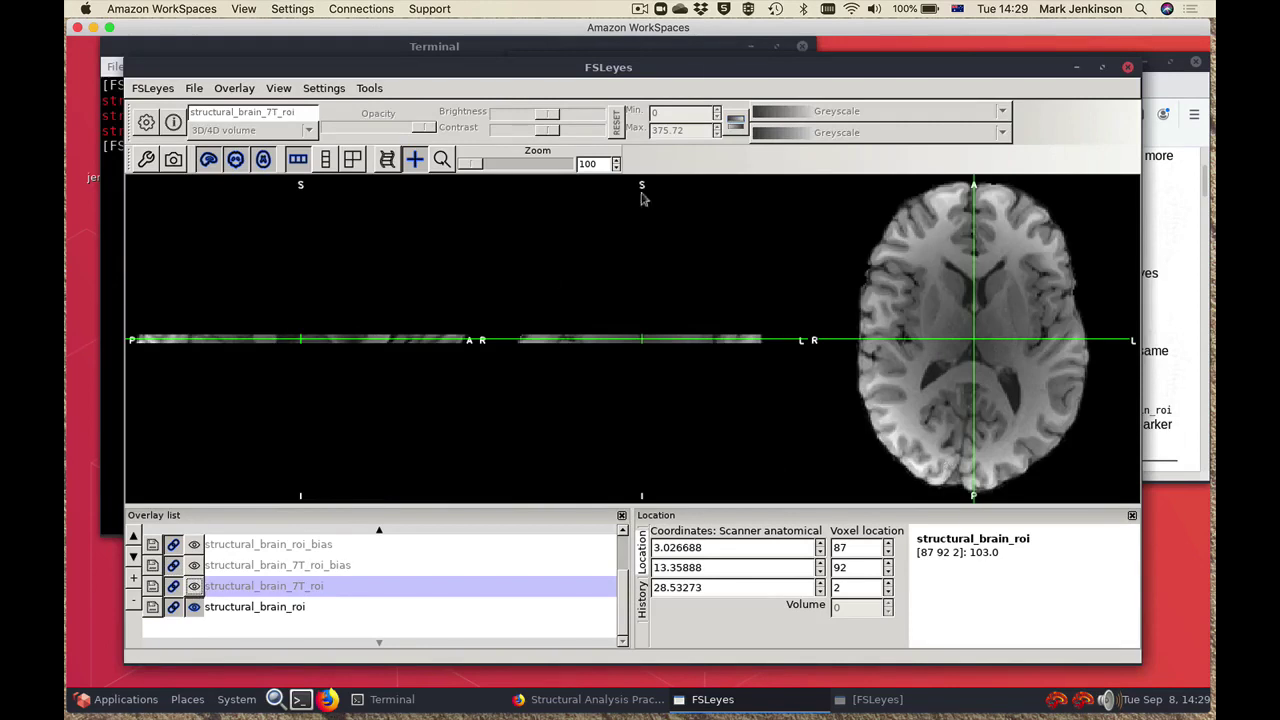
pyautogui.click(194, 586)
pyautogui.click(194, 586)
pyautogui.click(194, 586)
pyautogui.click(194, 586)
pyautogui.click(194, 586)
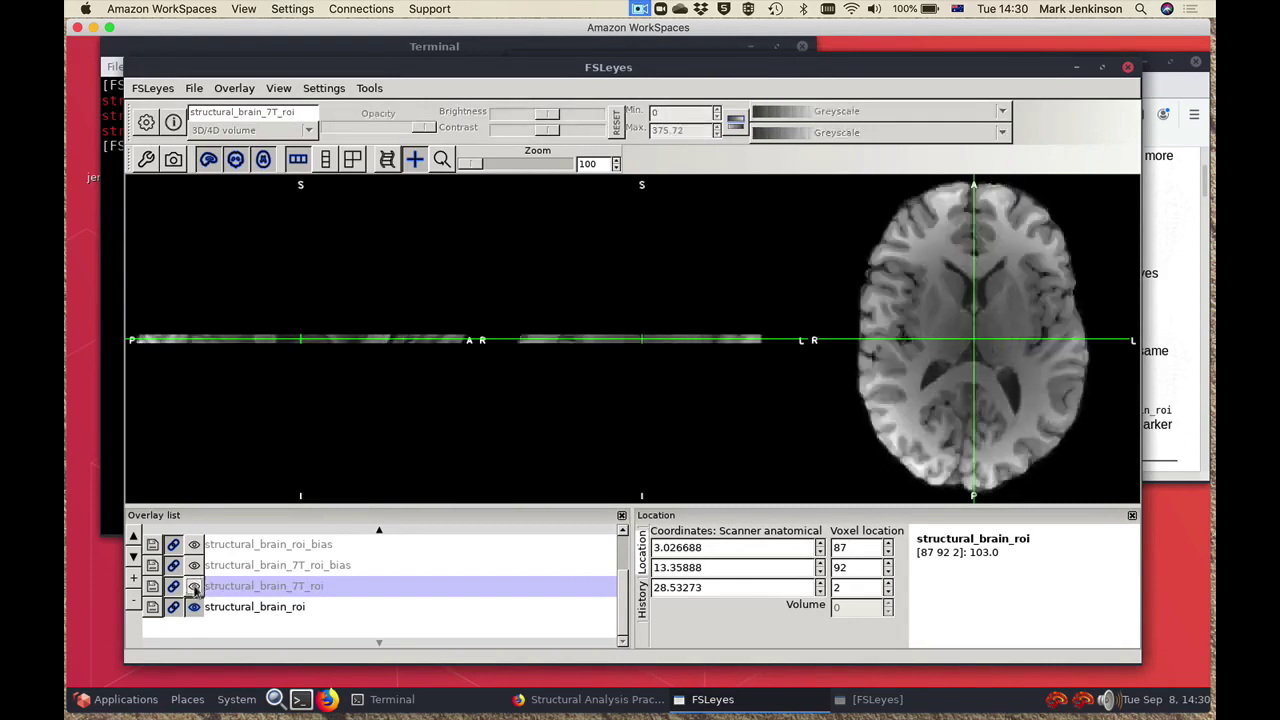
pyautogui.hotkey('alt', 'Tab')
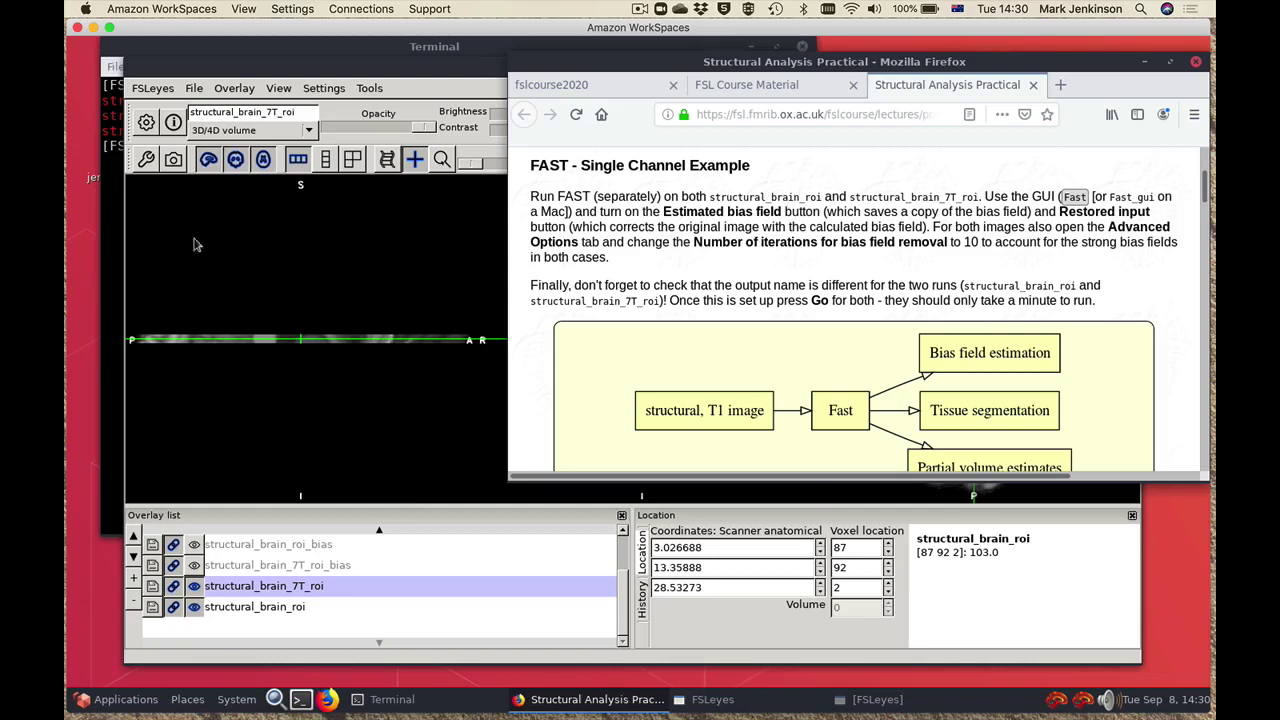
# Step: Launch FAST with 'Fast &' and choose structural_brain_roi as the input image
pyautogui.click(114, 219)
pyautogui.write('Fast &')
pyautogui.press('Return')
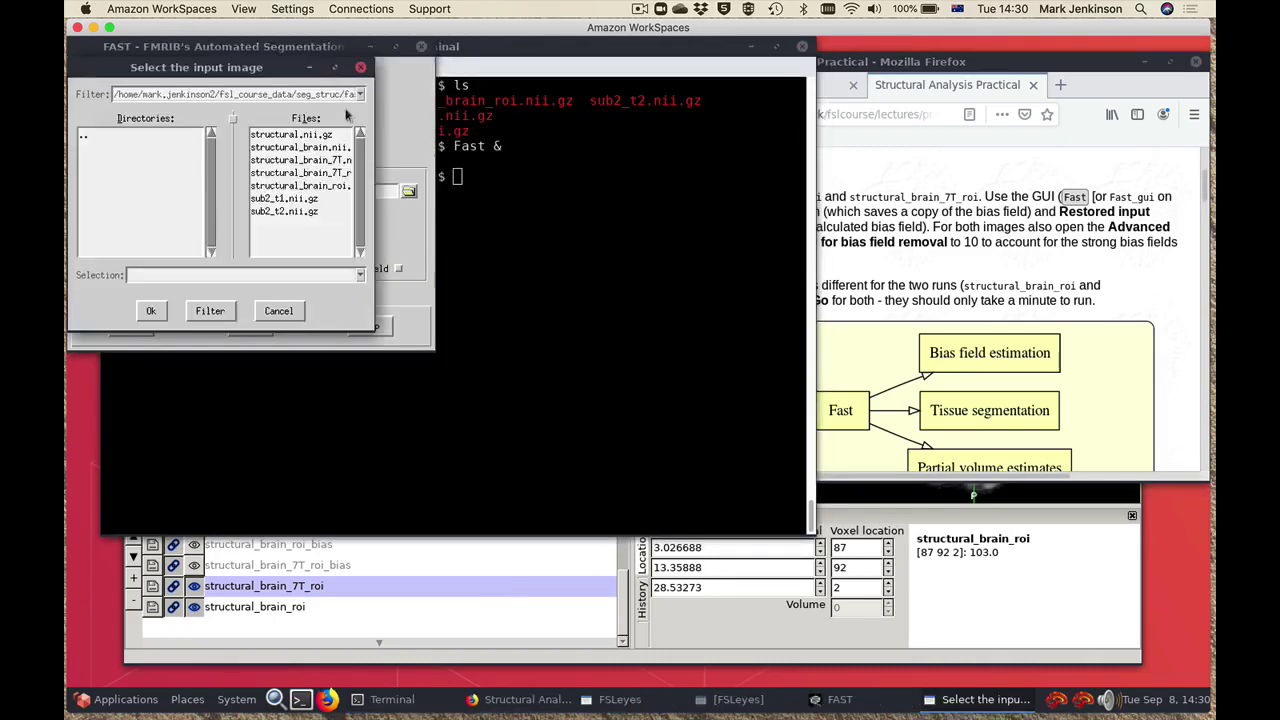
pyautogui.doubleClick(302, 172)
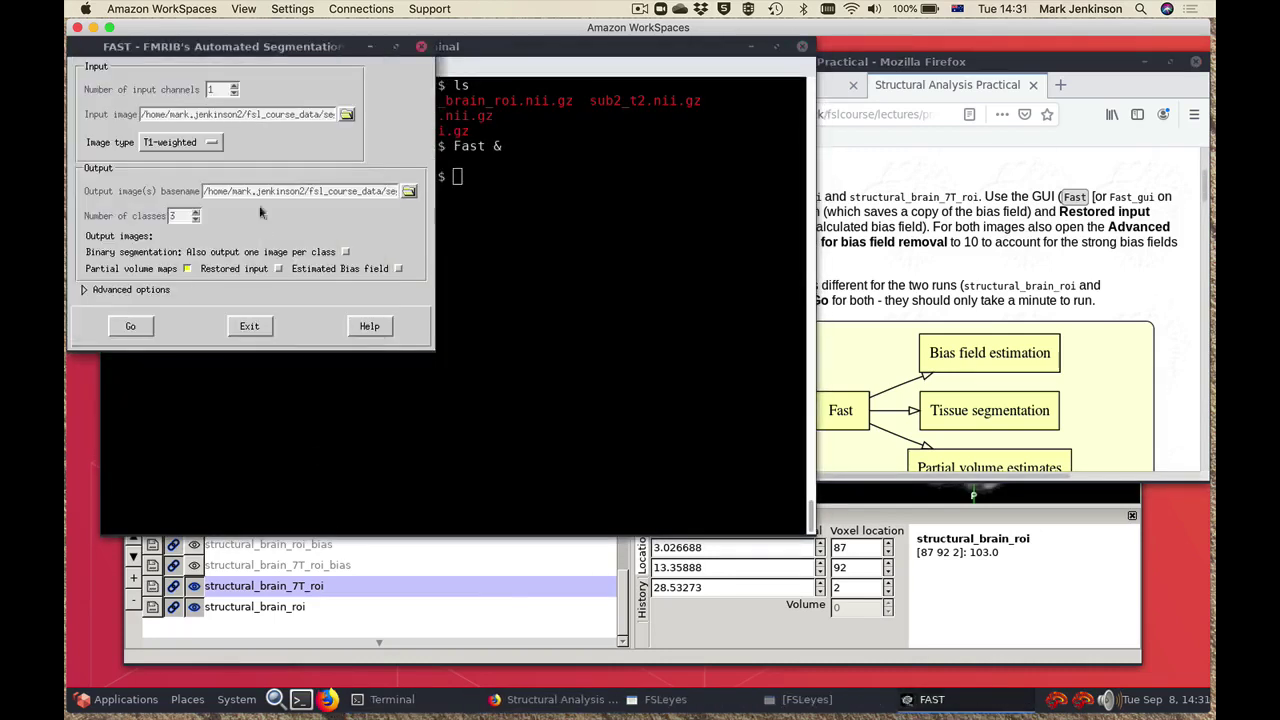
pyautogui.moveTo(301, 194); pyautogui.dragTo(430, 196)
pyautogui.click(363, 195)
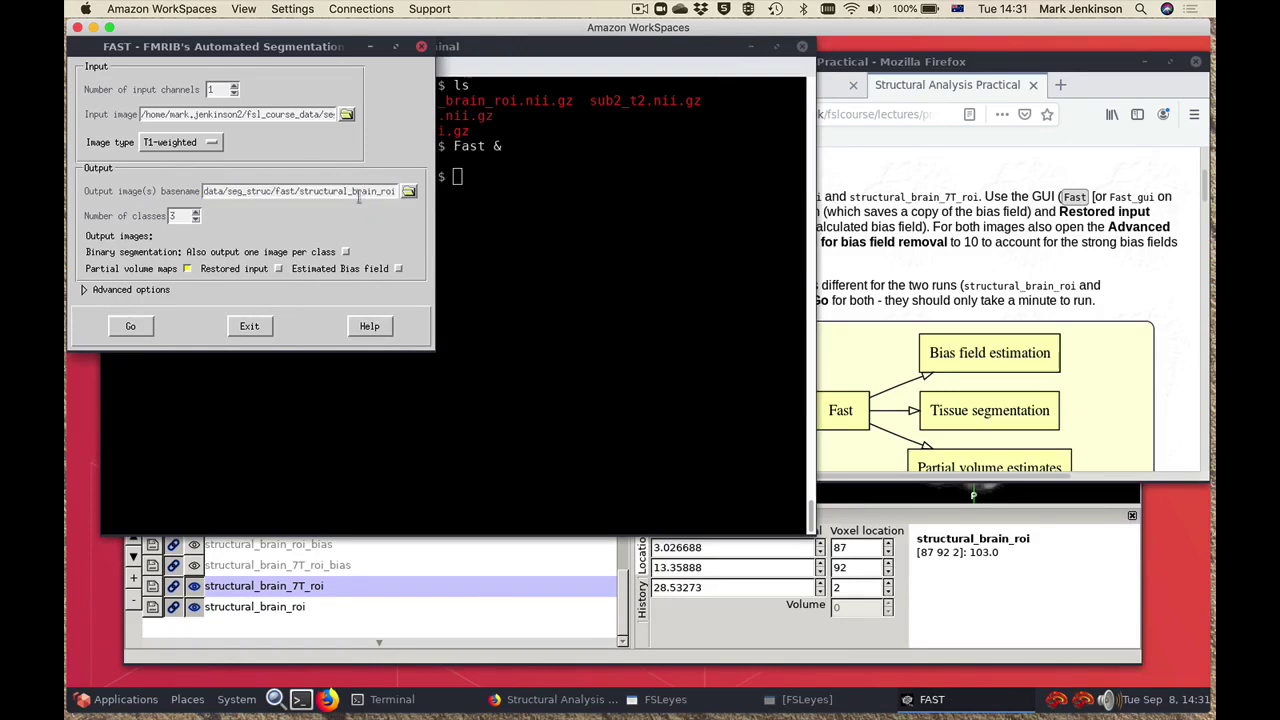
# Step: Enable Restored input and Estimated Bias field outputs and set bias-removal iterations to 10
pyautogui.click(279, 269)
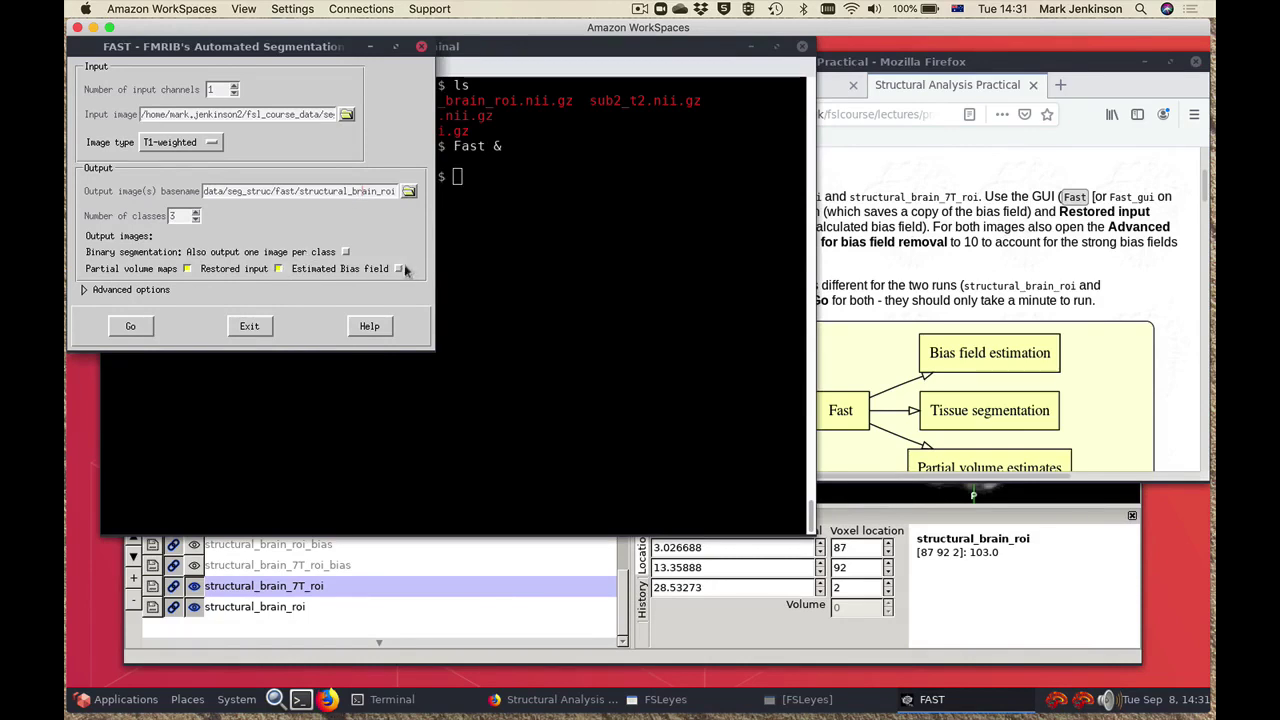
pyautogui.click(398, 270)
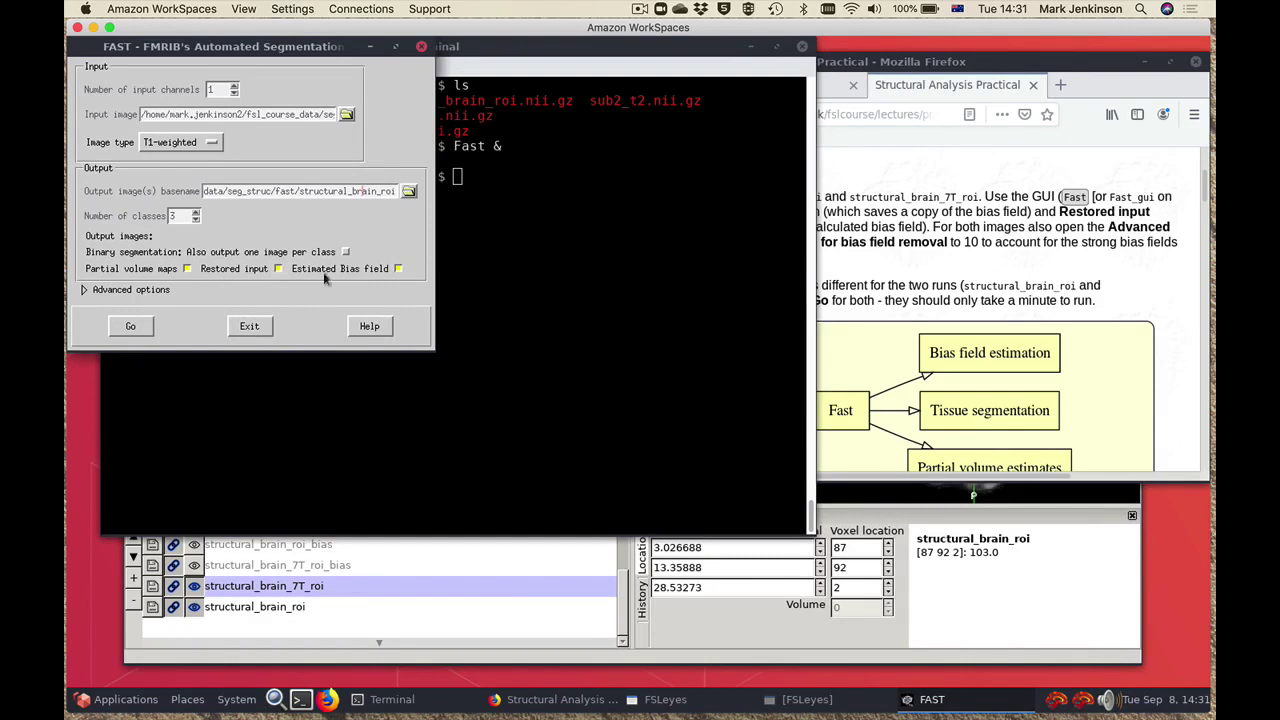
pyautogui.click(84, 289)
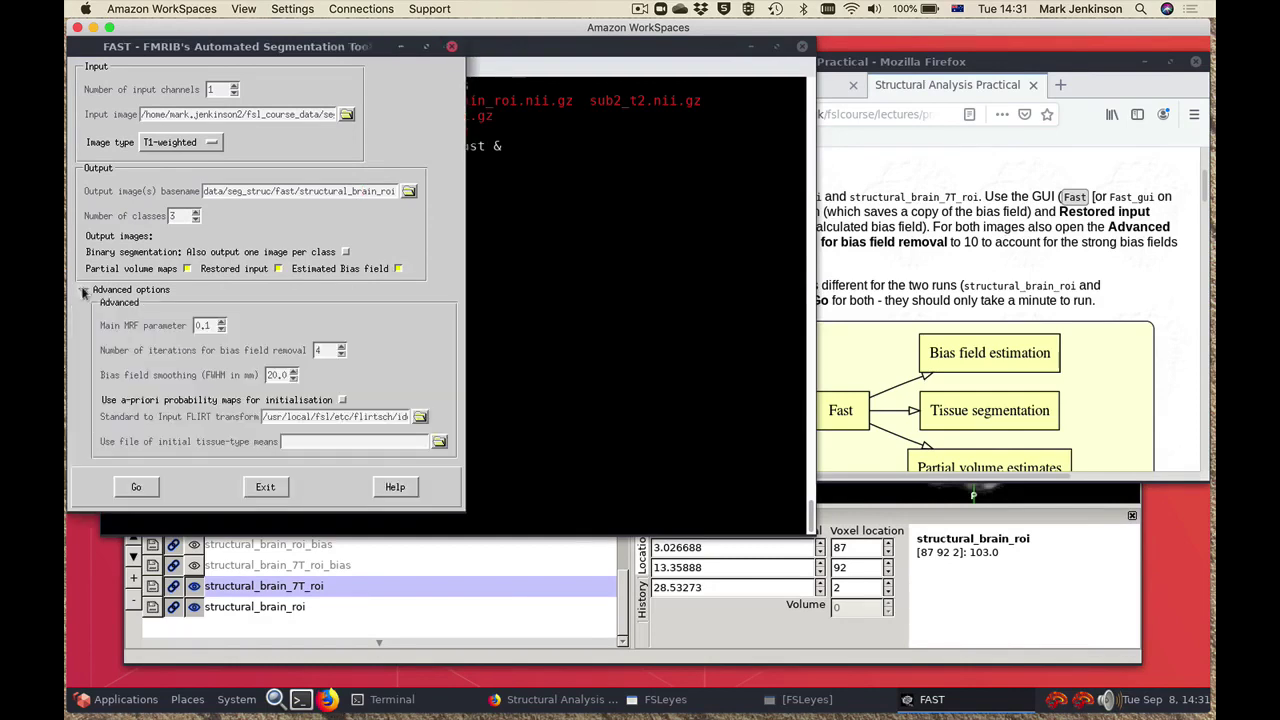
pyautogui.doubleClick(327, 348)
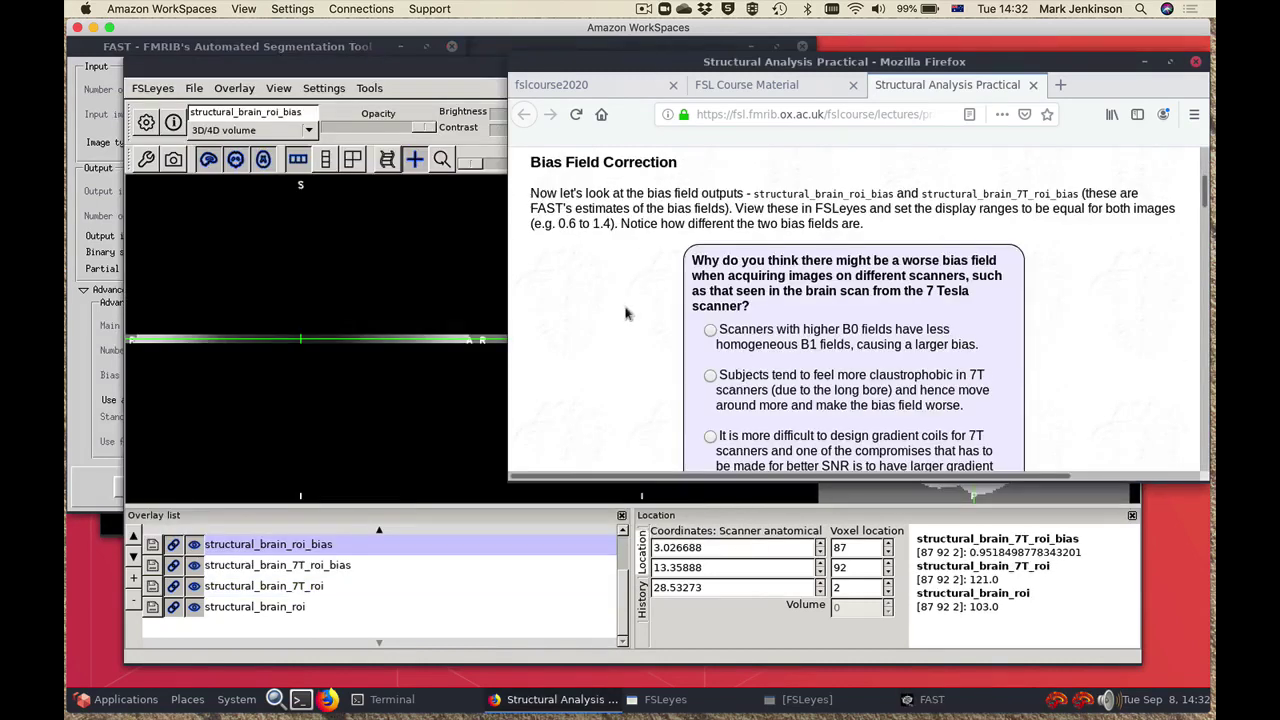
# Step: Toggle structural_brain_roi_bias, edit its display maximum to 1.4, and select structural_brain_7T_roi_bias
pyautogui.click(320, 325)
pyautogui.click(194, 544)
pyautogui.click(194, 544)
pyautogui.click(194, 544)
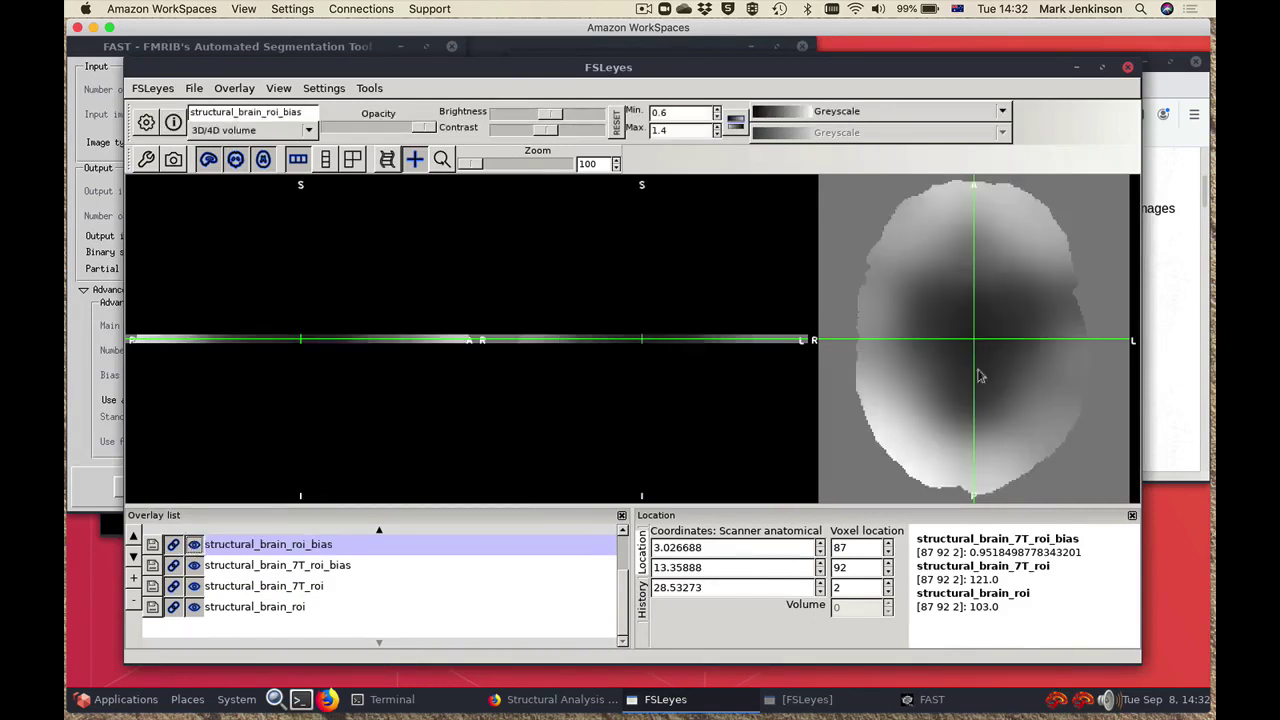
pyautogui.doubleClick(660, 131)
pyautogui.click(195, 545)
pyautogui.click(238, 566)
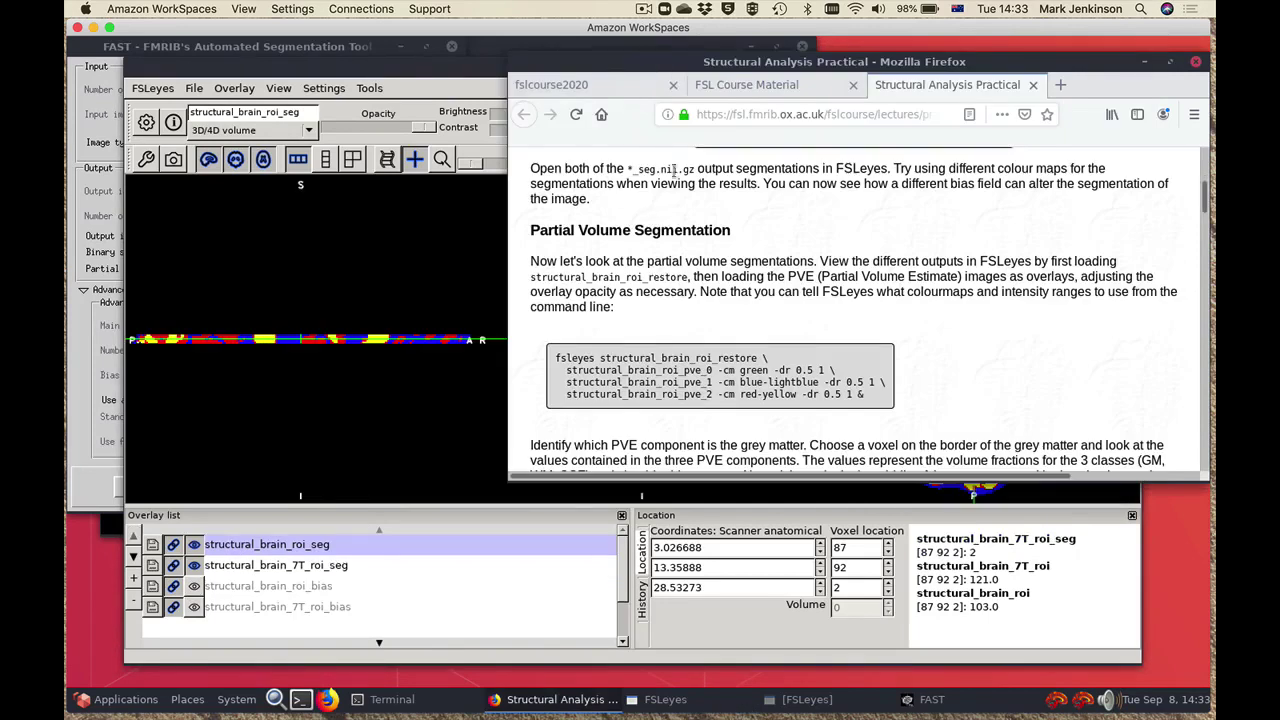
# Step: Flick structural_brain_roi_seg on and off to compare it with the 7T segmentation
pyautogui.click(383, 75)
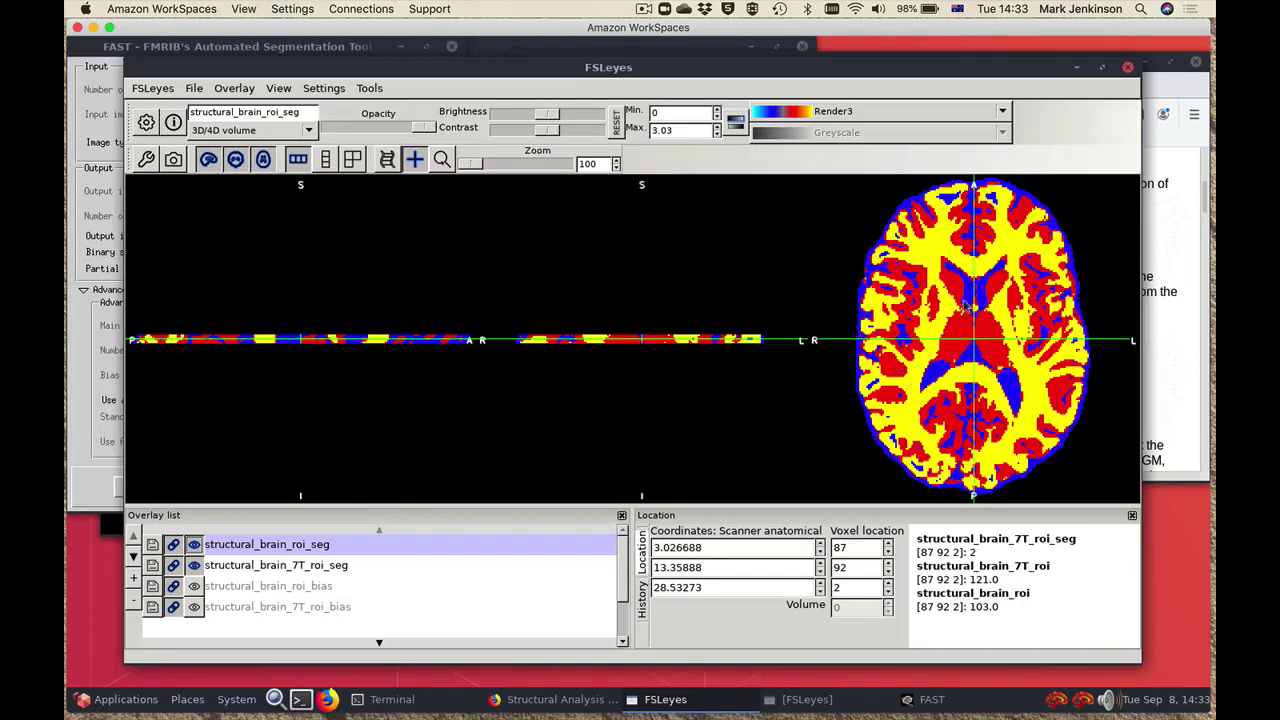
pyautogui.click(195, 544)
pyautogui.click(195, 544)
pyautogui.click(195, 544)
pyautogui.click(195, 544)
pyautogui.click(195, 544)
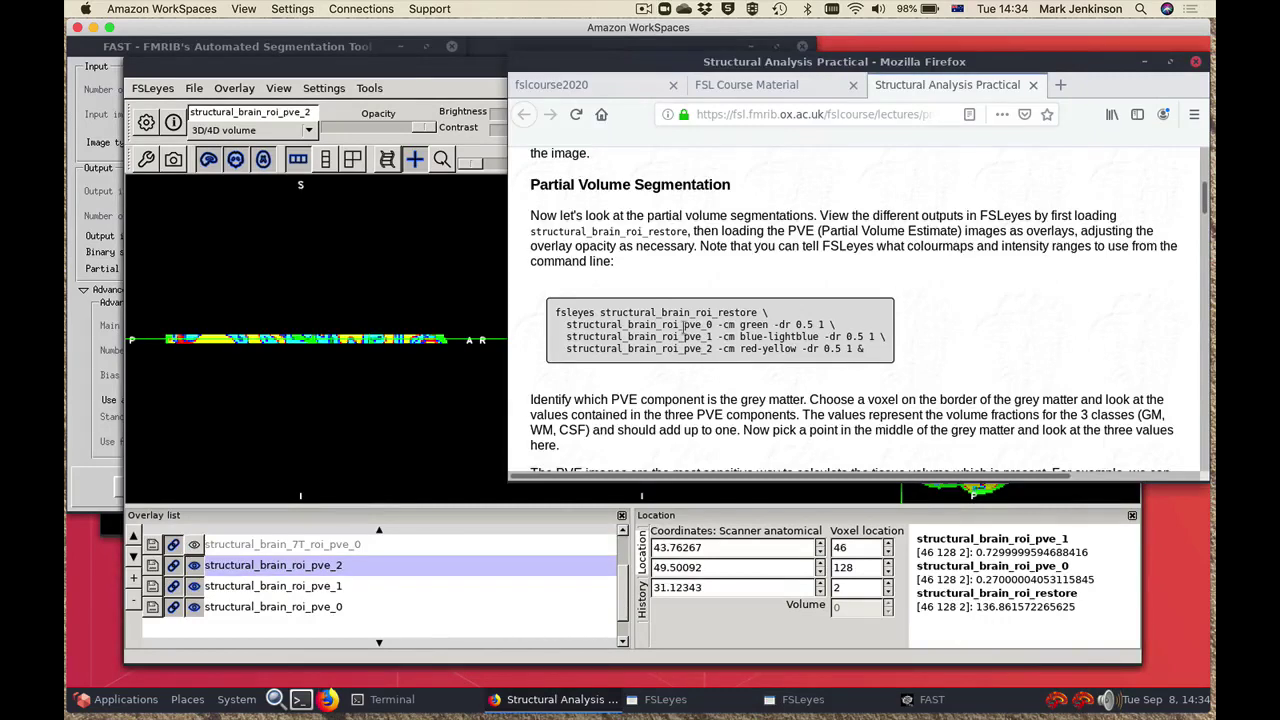
# Step: Hide the pve maps, show pve_2 alone in Red-Yellow, and read its value at voxel 62 142 2
pyautogui.click(420, 72)
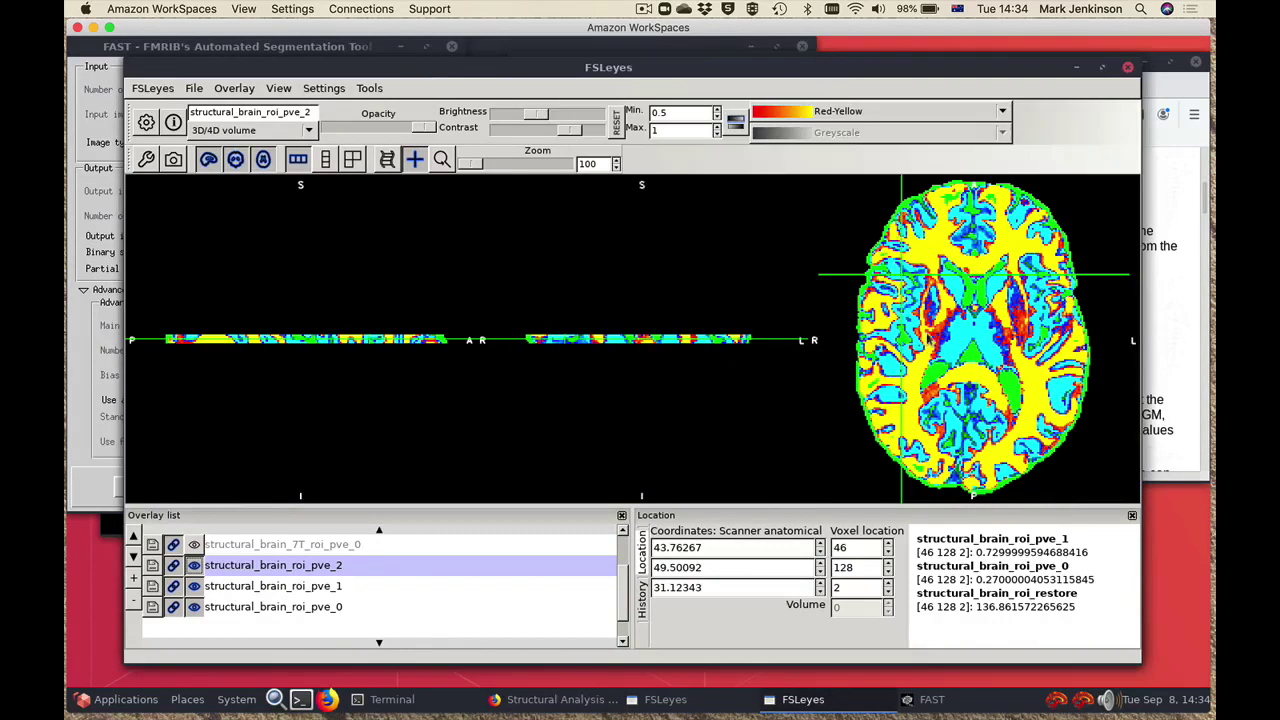
pyautogui.click(194, 565)
pyautogui.click(194, 586)
pyautogui.click(194, 607)
pyautogui.click(194, 607)
pyautogui.click(194, 607)
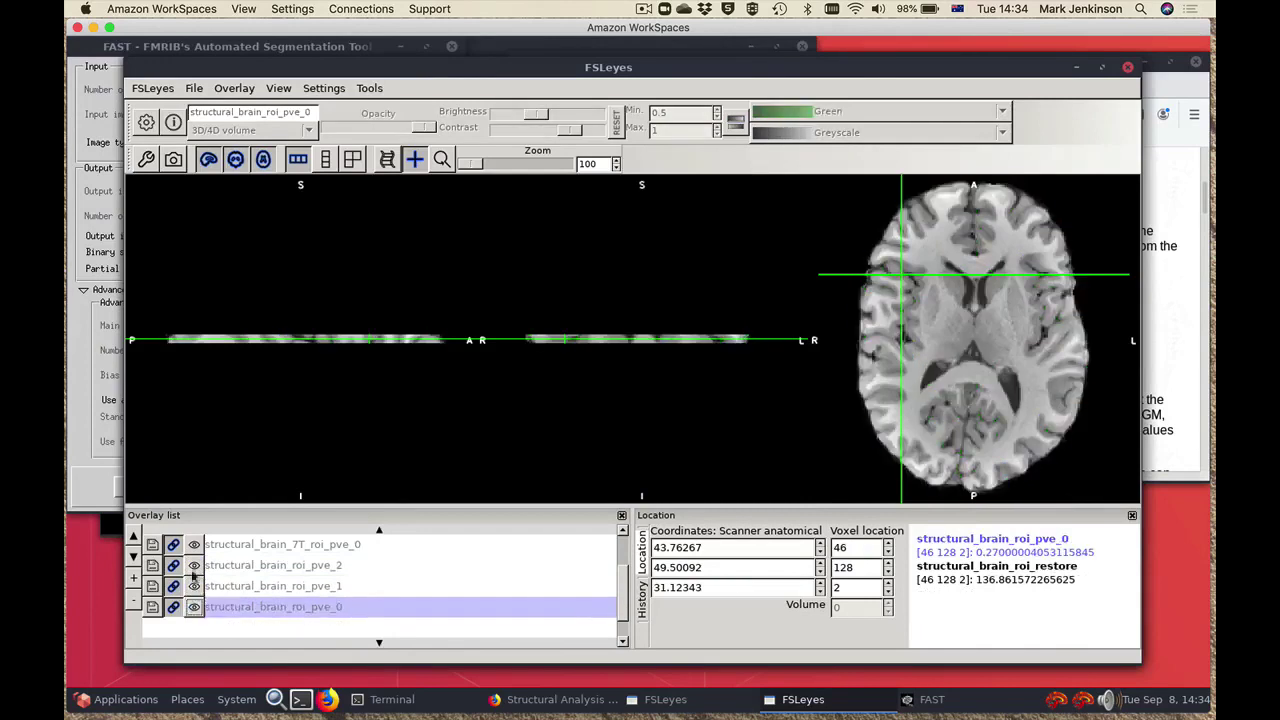
pyautogui.click(194, 565)
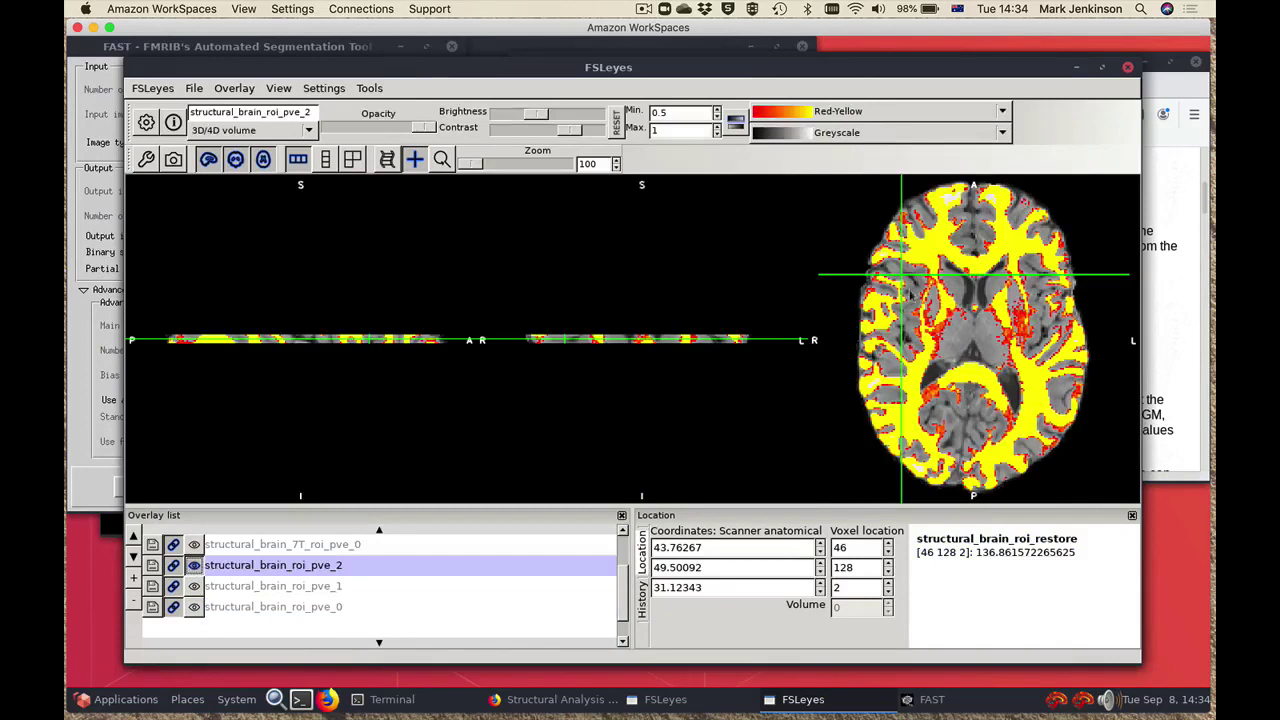
pyautogui.click(929, 251)
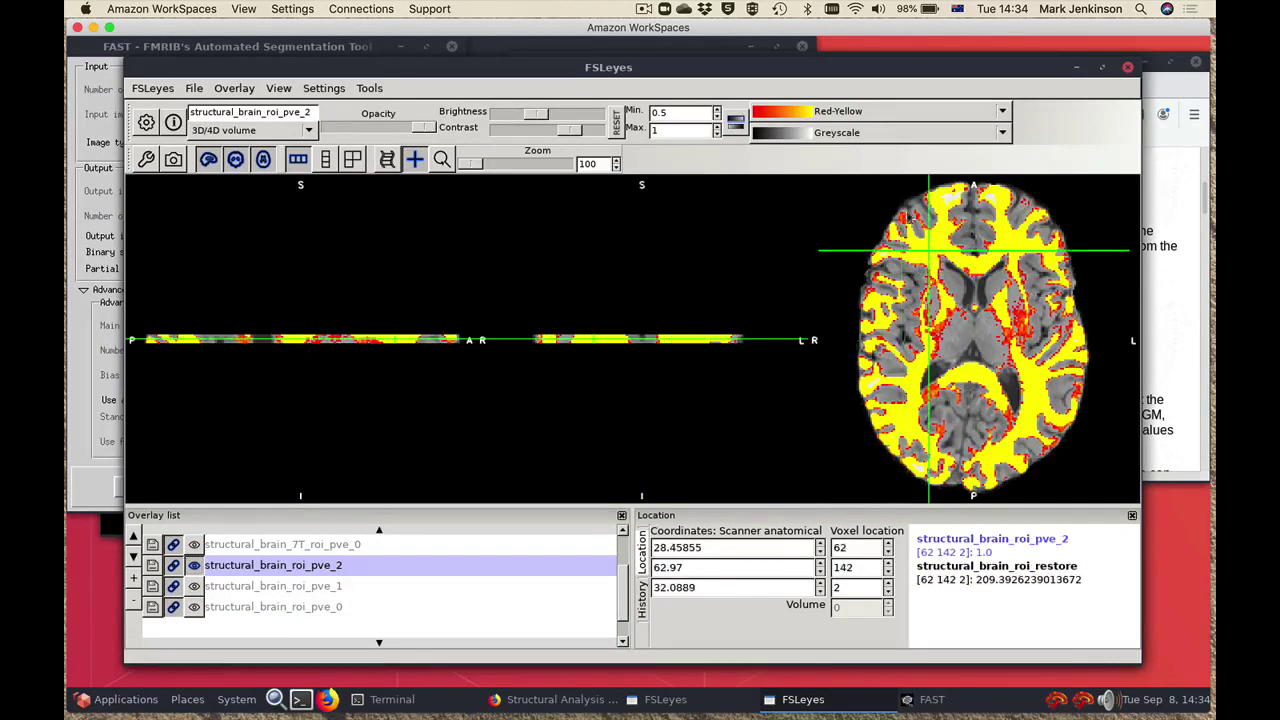
pyautogui.click(1177, 318)
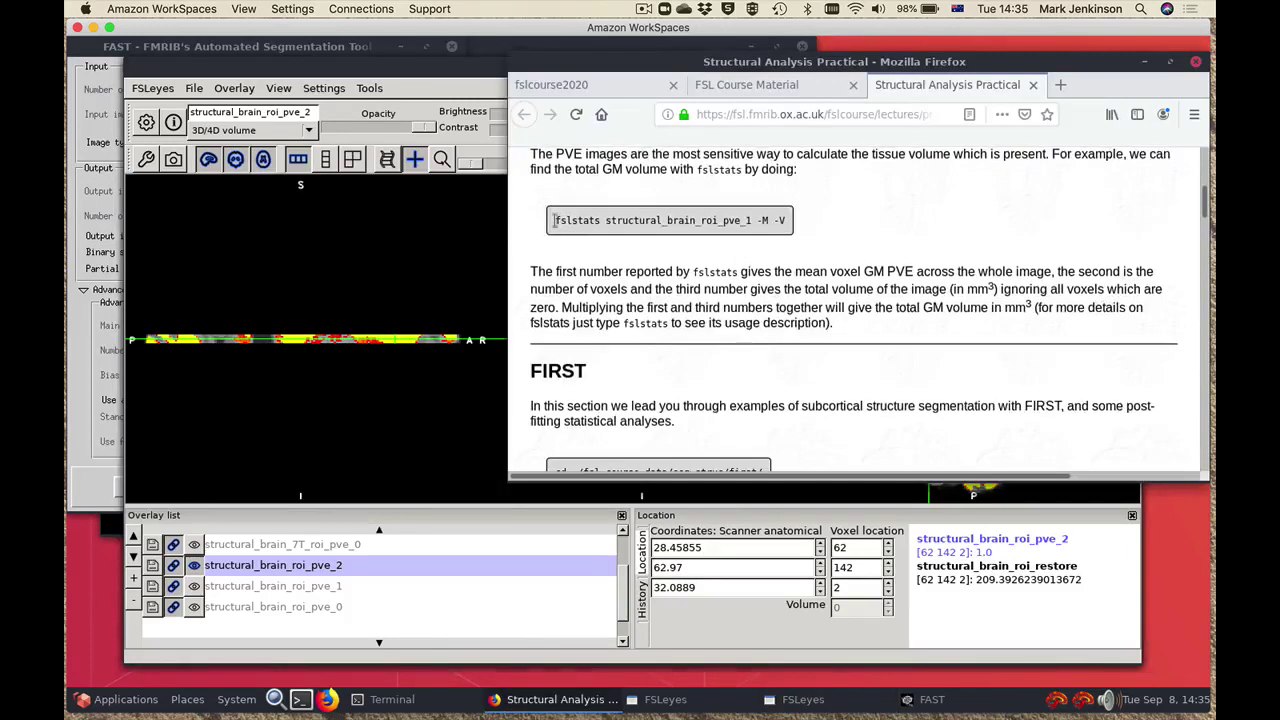
# Step: Highlight the fslstats total GM volume command, then bring the Keynote lecture forward
pyautogui.moveTo(557, 220); pyautogui.dragTo(787, 225)
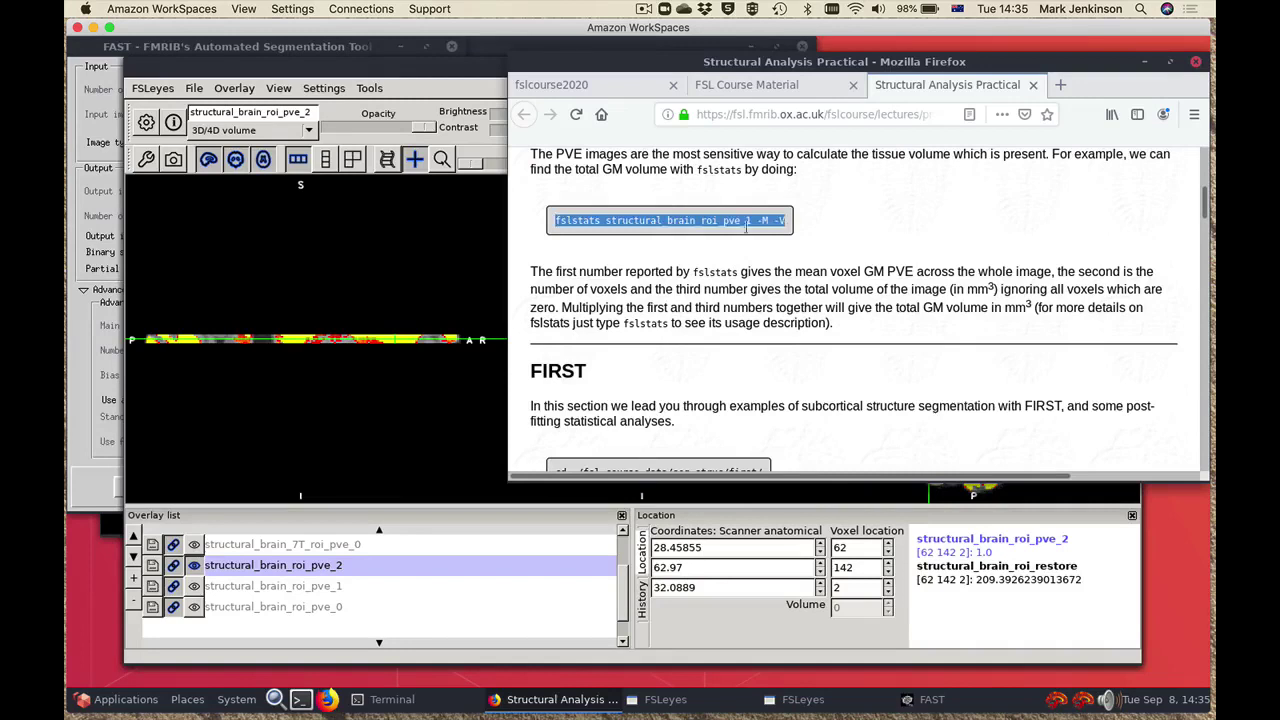
pyautogui.doubleClick(577, 221)
pyautogui.click(695, 280)
pyautogui.scroll(2, 712, 302)
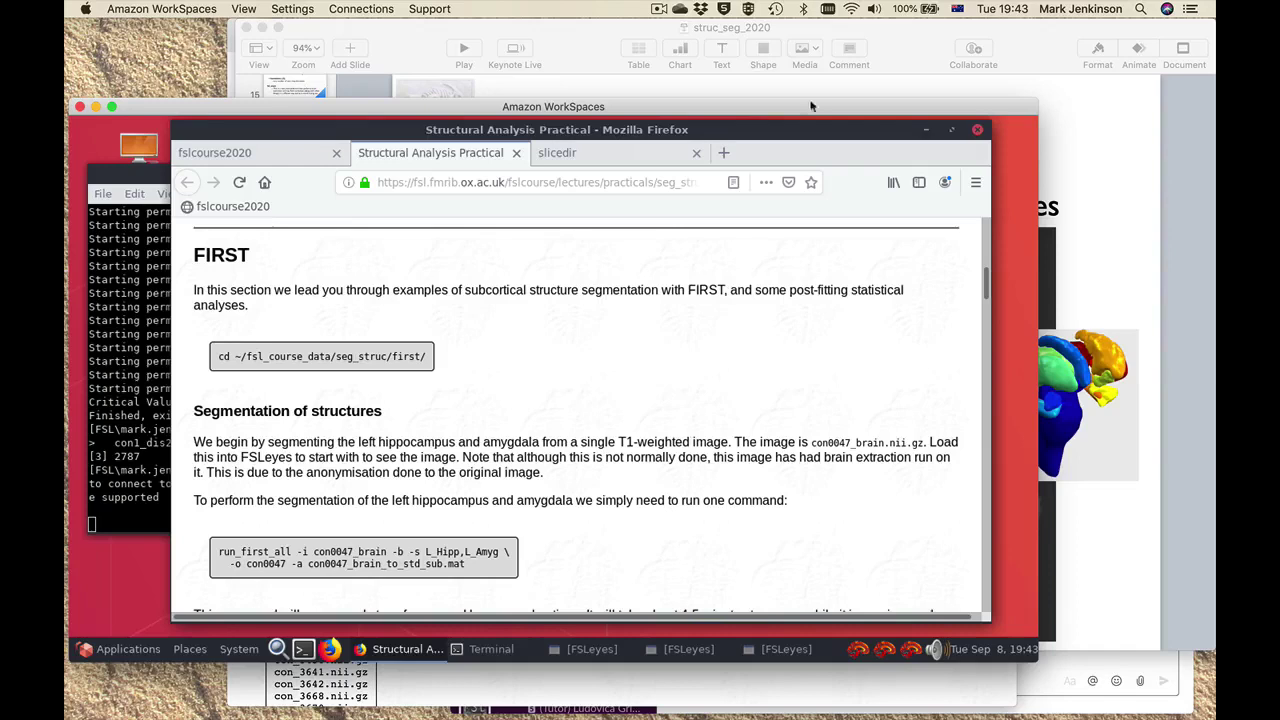
pyautogui.click(907, 42)
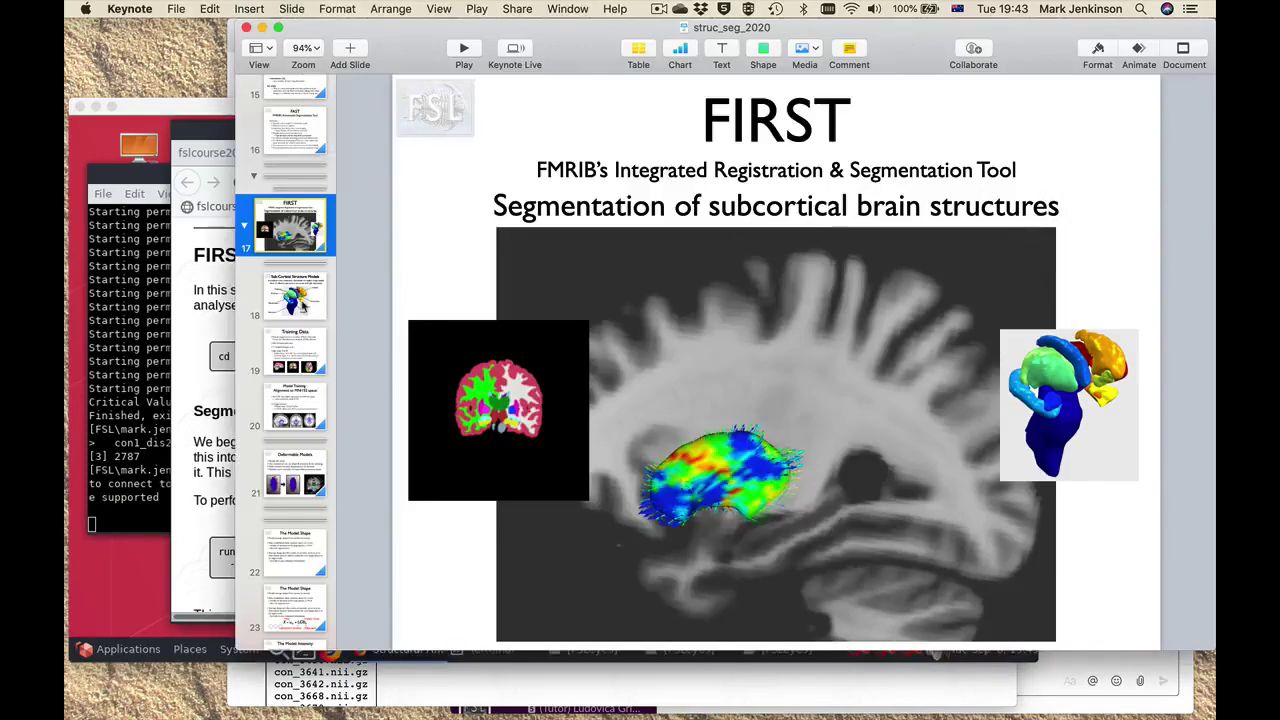
# Step: View slides 18, 20 and 25, from Sub-Cortical Structure Models to Boundary Correction
pyautogui.click(302, 306)
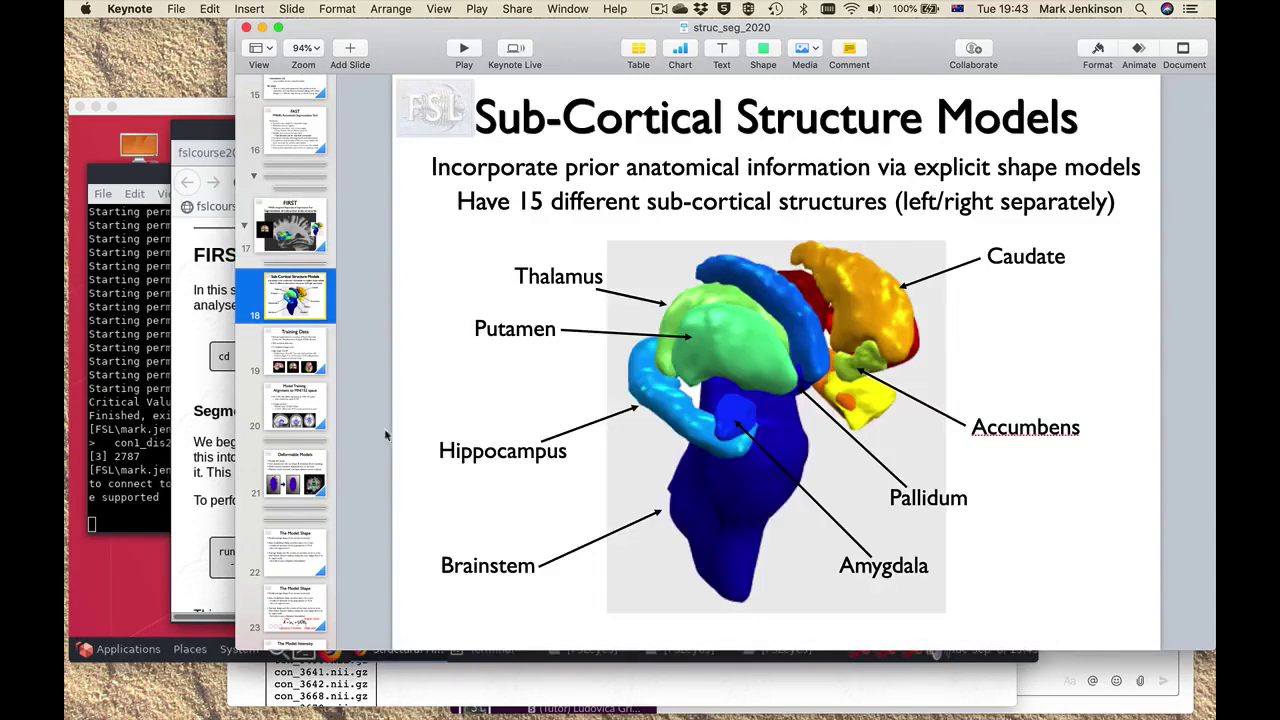
pyautogui.click(298, 417)
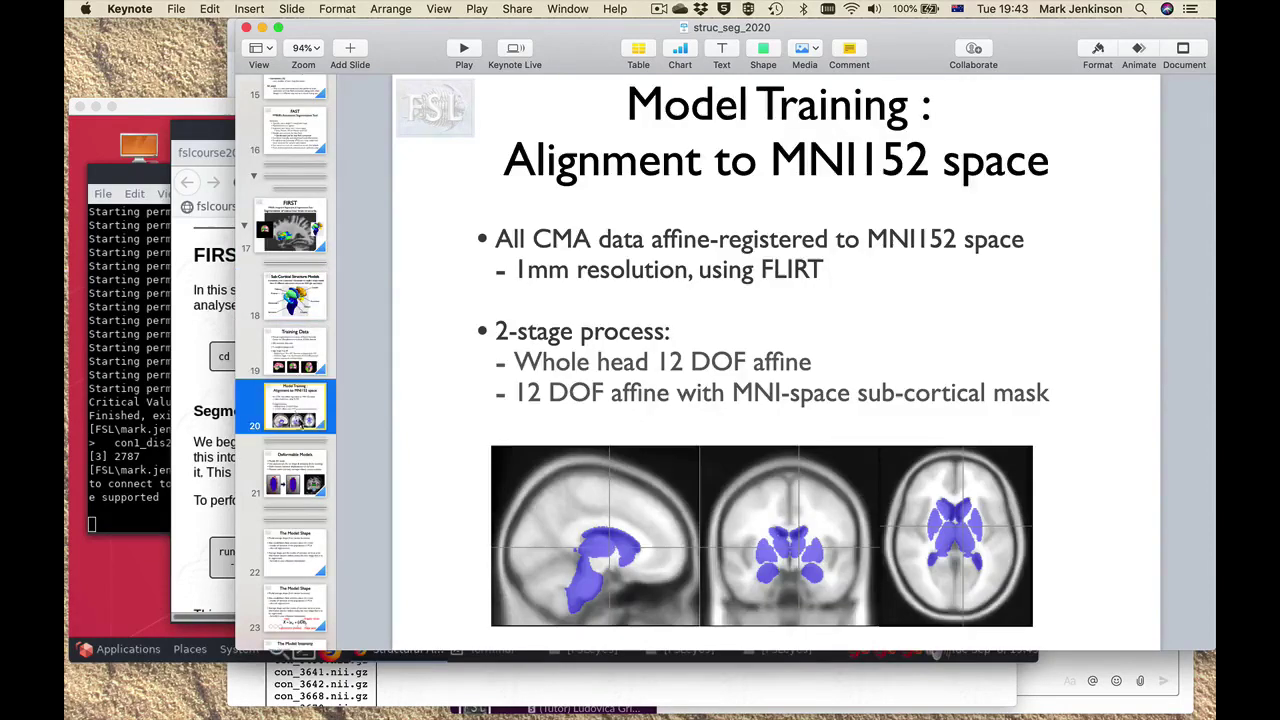
pyautogui.scroll(-5, 304, 512)
pyautogui.click(297, 456)
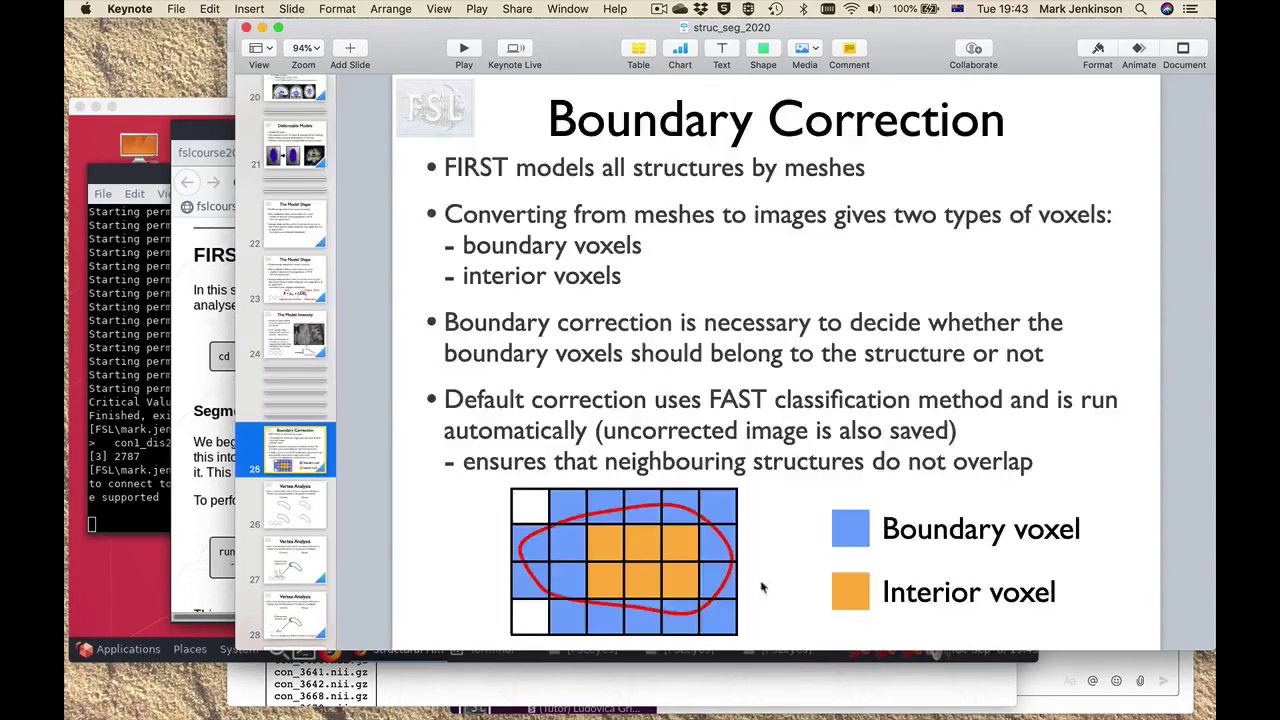
pyautogui.press('super+Tab')
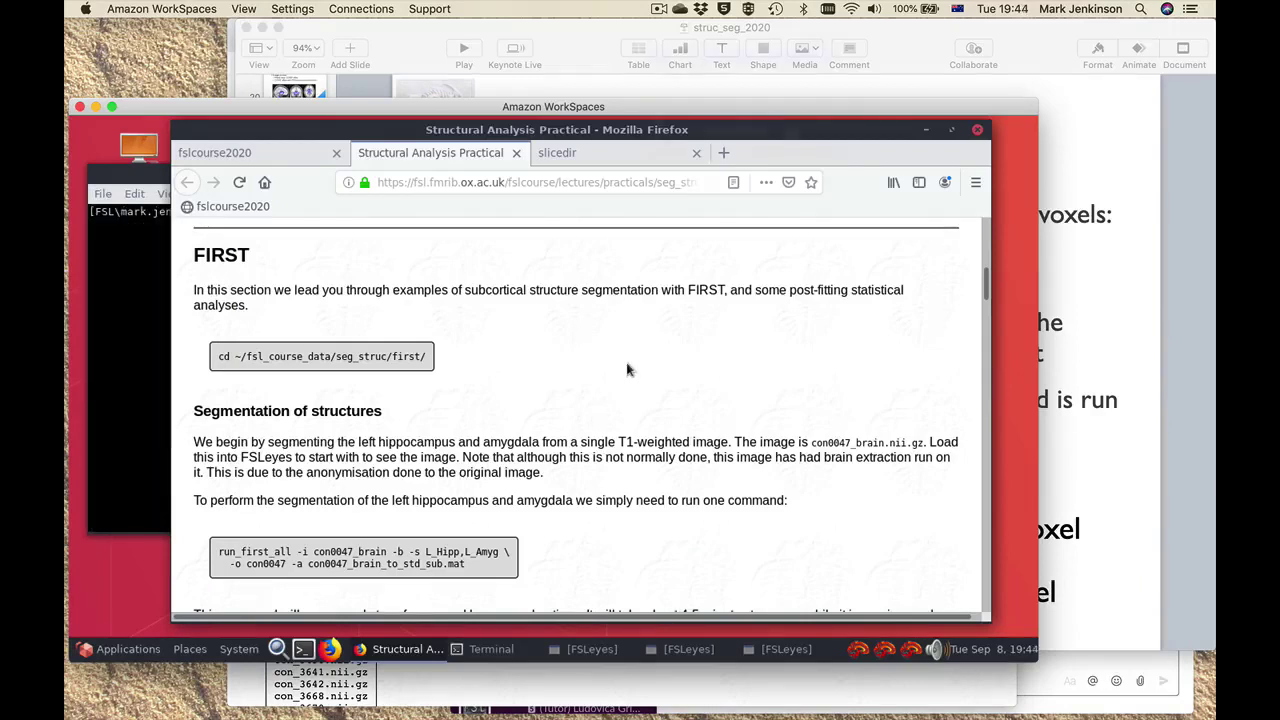
# Step: Highlight the run_first_all -a registration matrix option, then scroll down to Check the registration
pyautogui.scroll(-3, 628, 370)
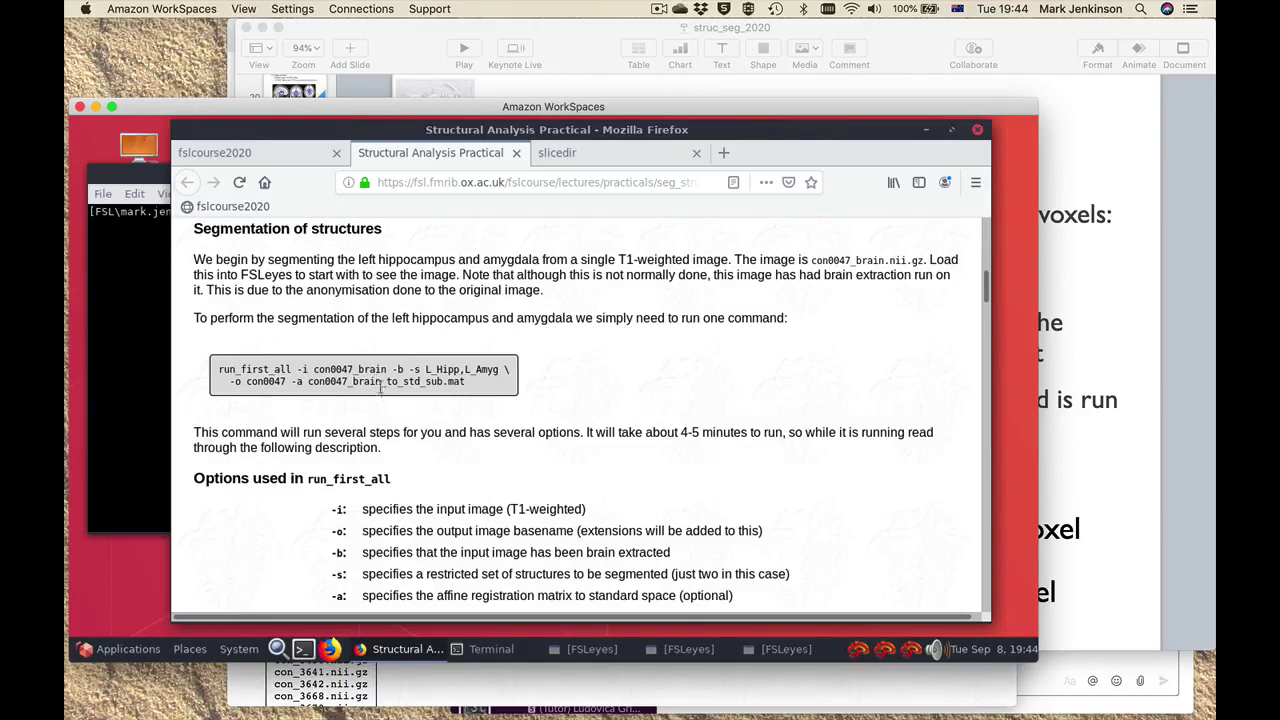
pyautogui.moveTo(291, 382); pyautogui.dragTo(471, 388)
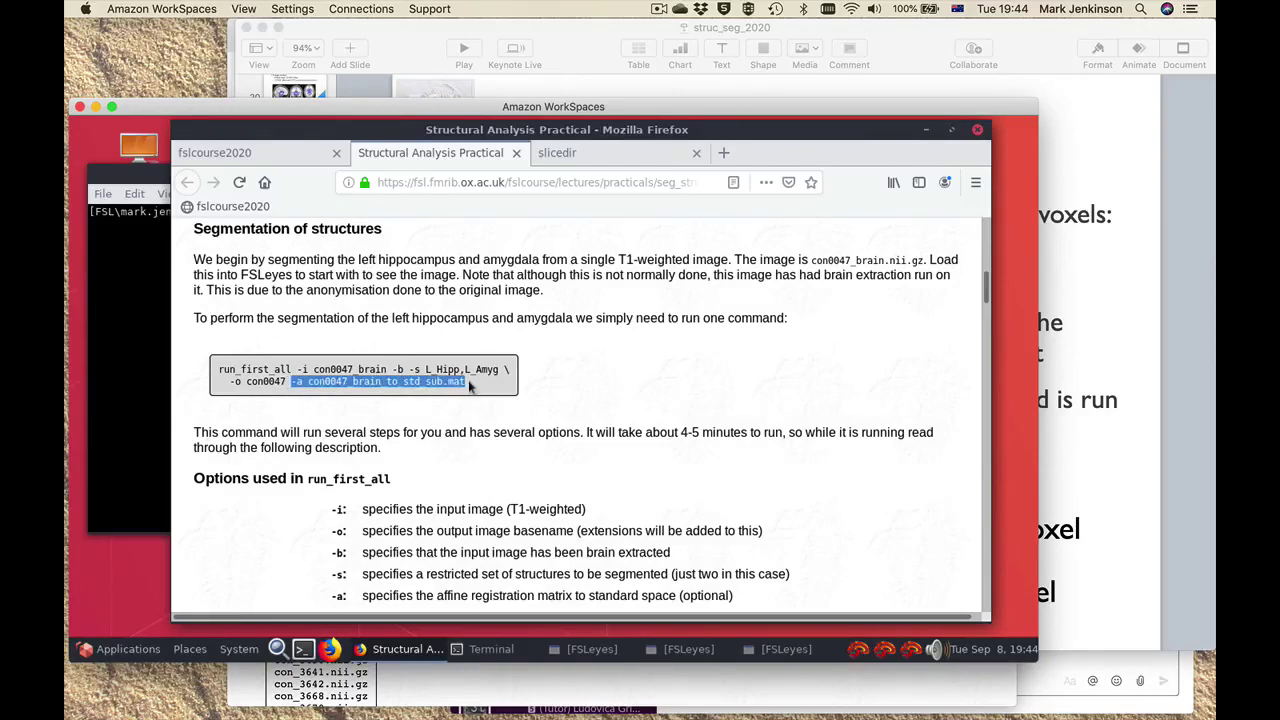
pyautogui.click(457, 382)
pyautogui.doubleClick(476, 388)
pyautogui.click(475, 387)
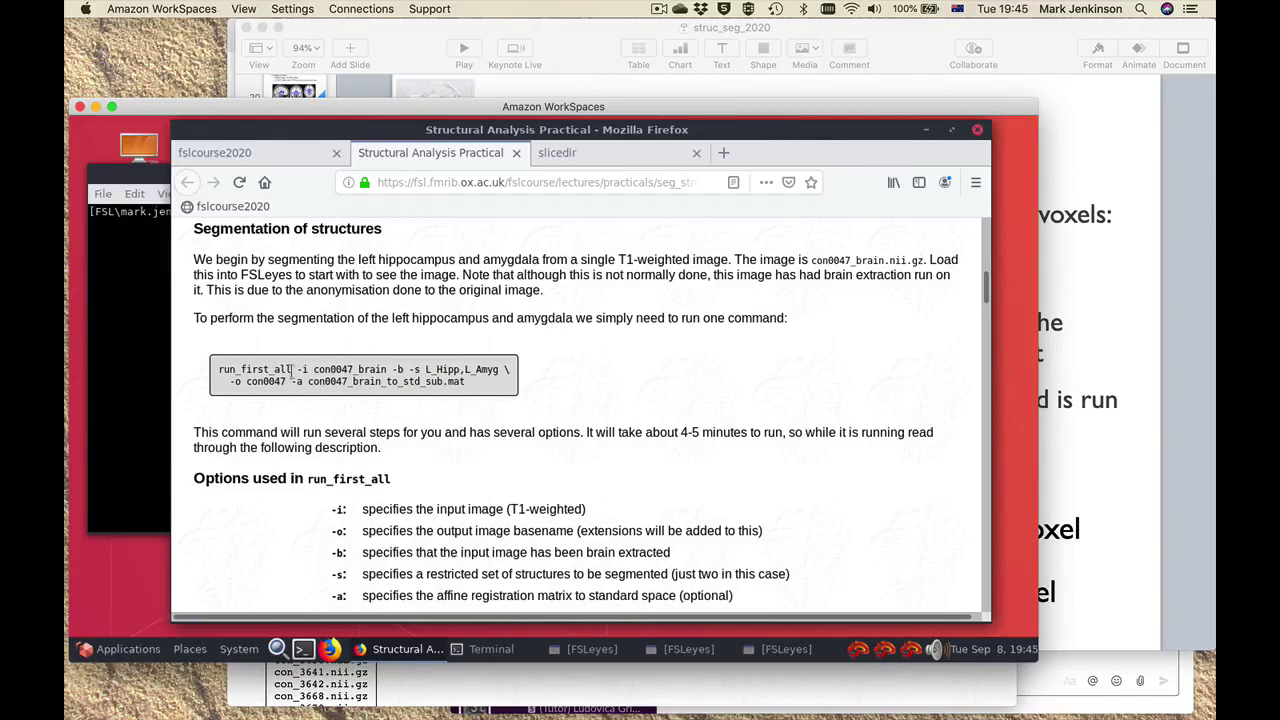
pyautogui.moveTo(292, 381); pyautogui.dragTo(476, 384)
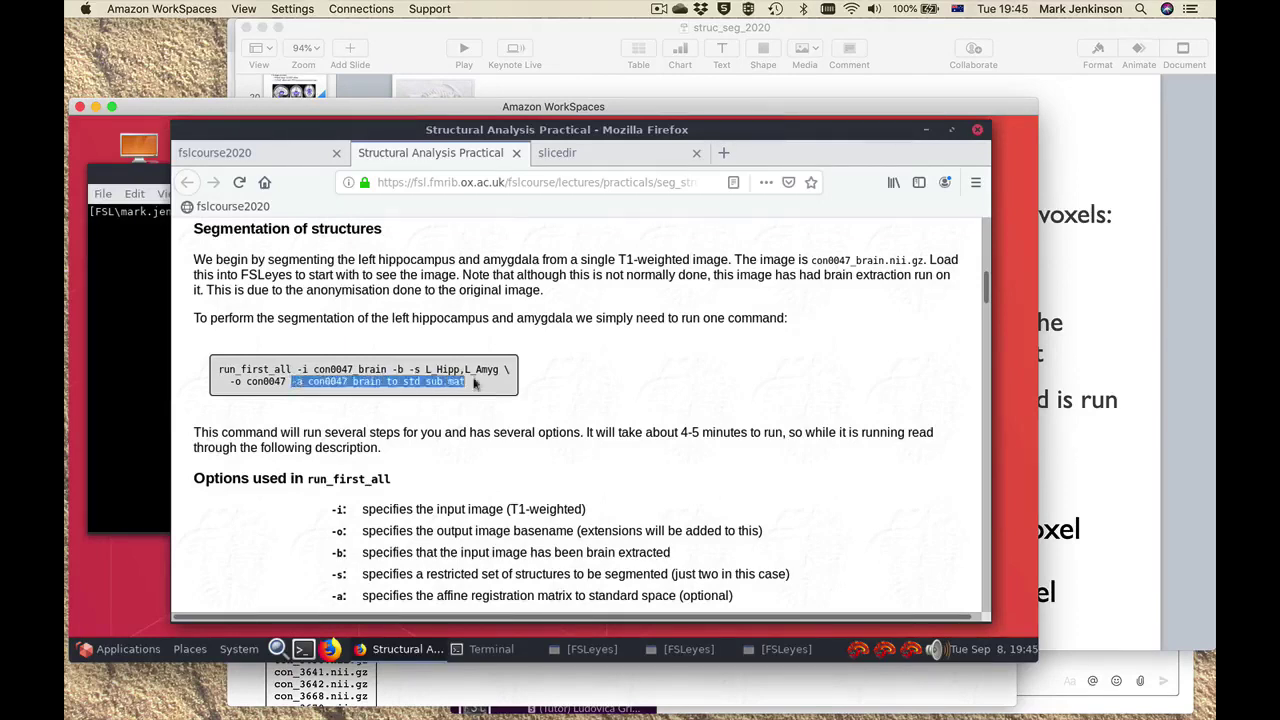
pyautogui.click(476, 384)
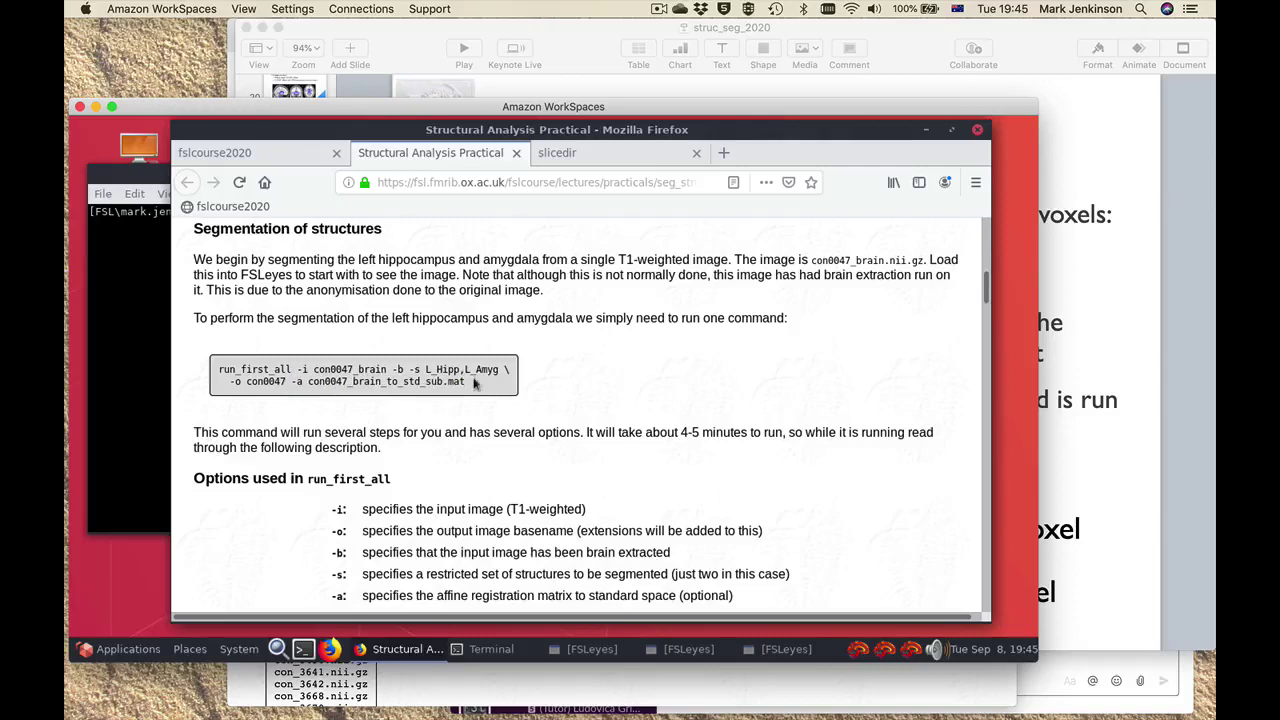
pyautogui.scroll(-2, 612, 396)
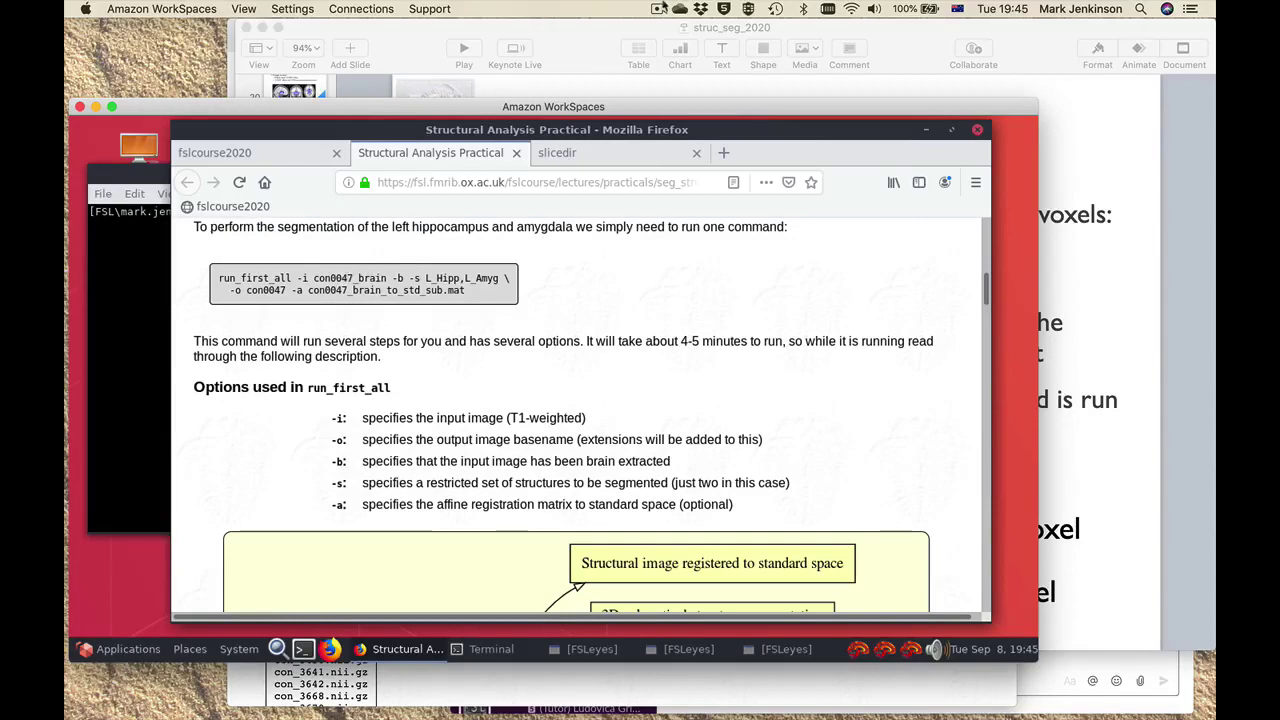
pyautogui.scroll(-10, 635, 273)
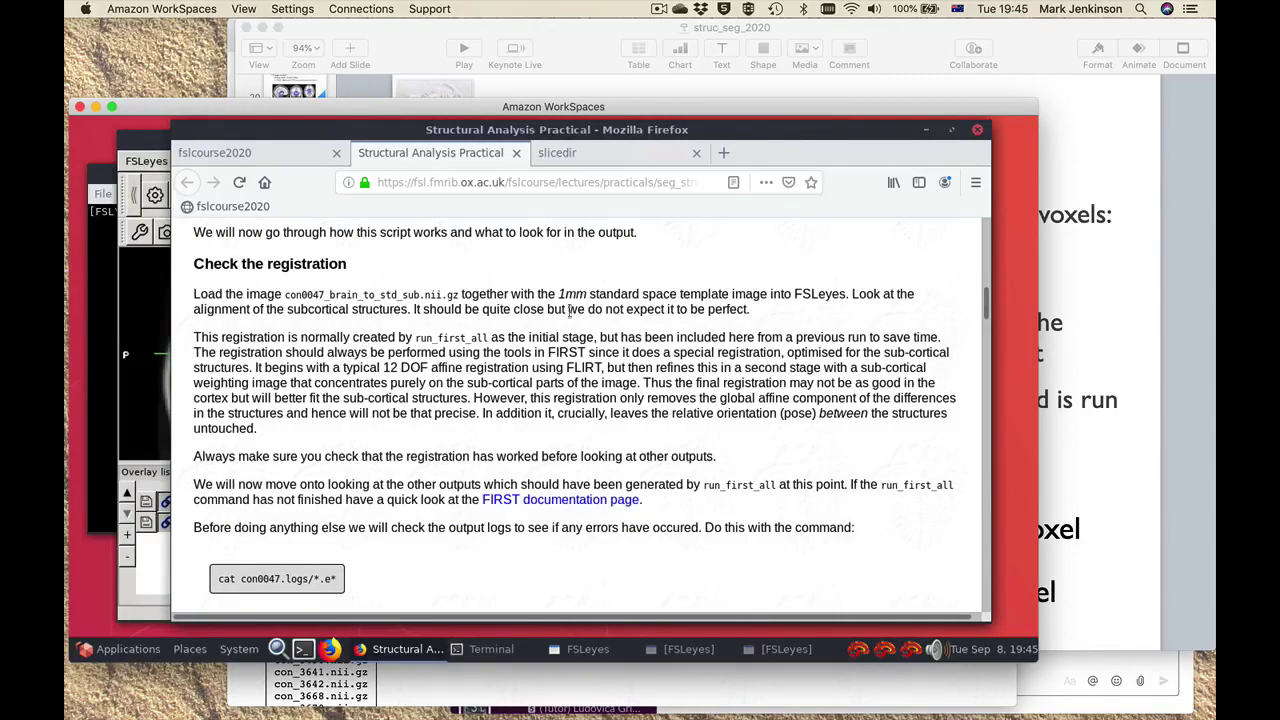
# Step: Flick con0047_brain_to_std_sub on and off over MNI152_T1_1mm to judge alignment, then return to Firefox
pyautogui.click(132, 601)
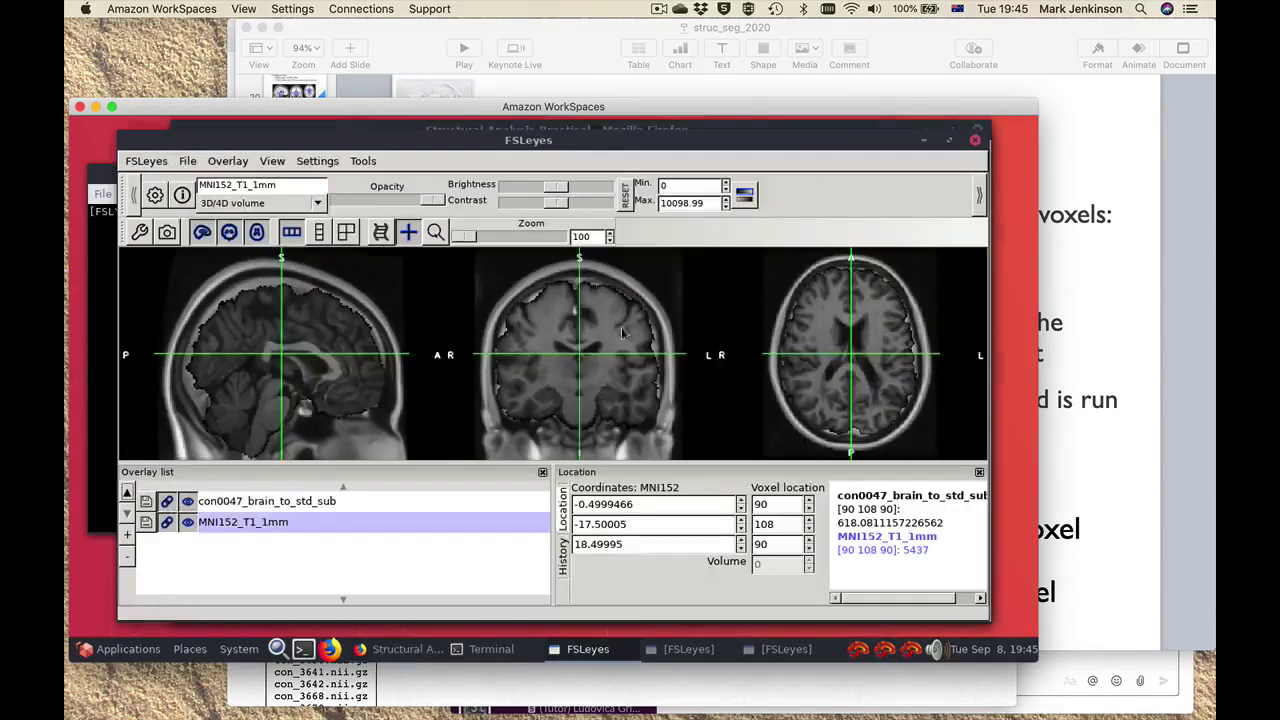
pyautogui.click(187, 502)
pyautogui.click(187, 502)
pyautogui.click(187, 502)
pyautogui.click(187, 502)
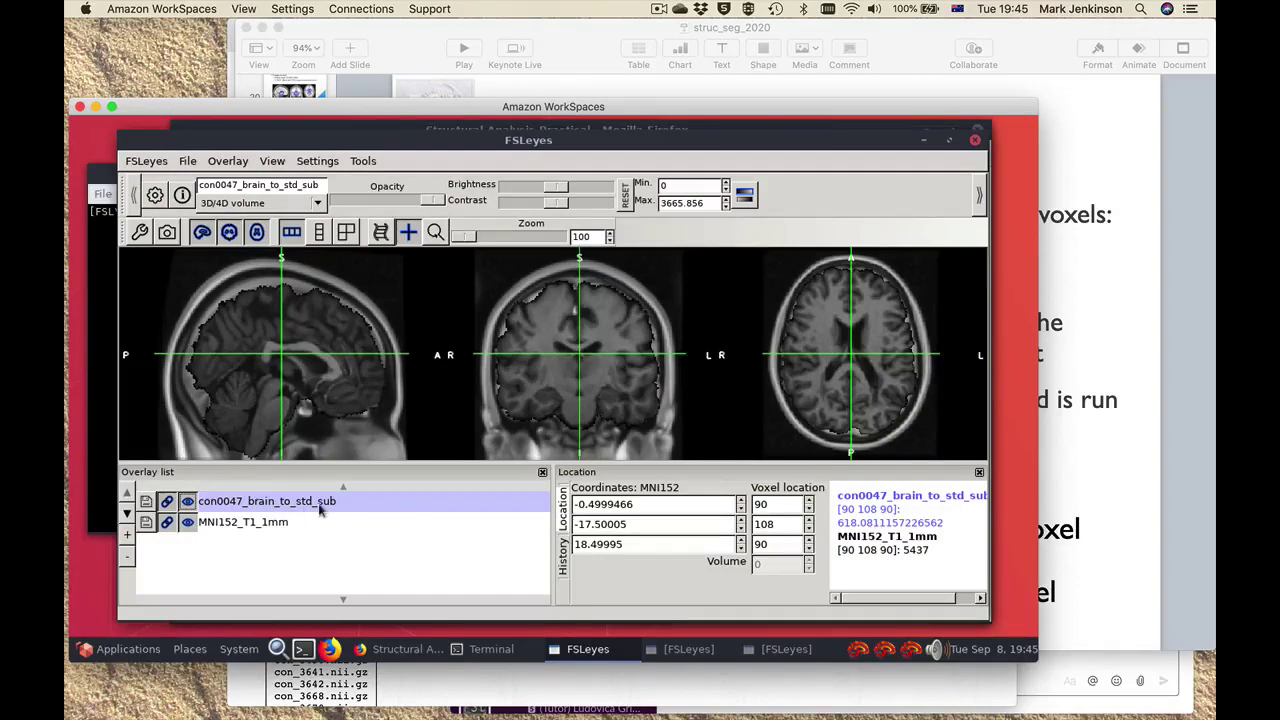
pyautogui.click(188, 501)
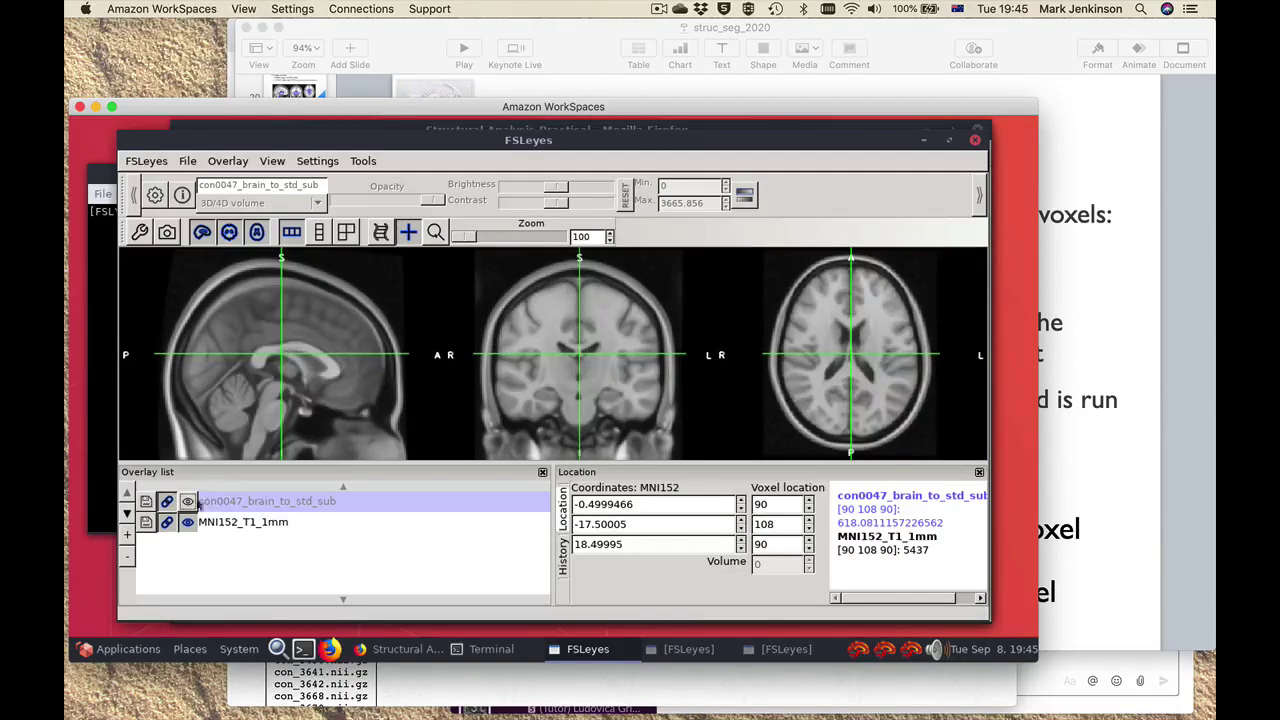
pyautogui.click(181, 506)
pyautogui.click(181, 506)
pyautogui.click(181, 506)
pyautogui.click(182, 506)
pyautogui.click(187, 501)
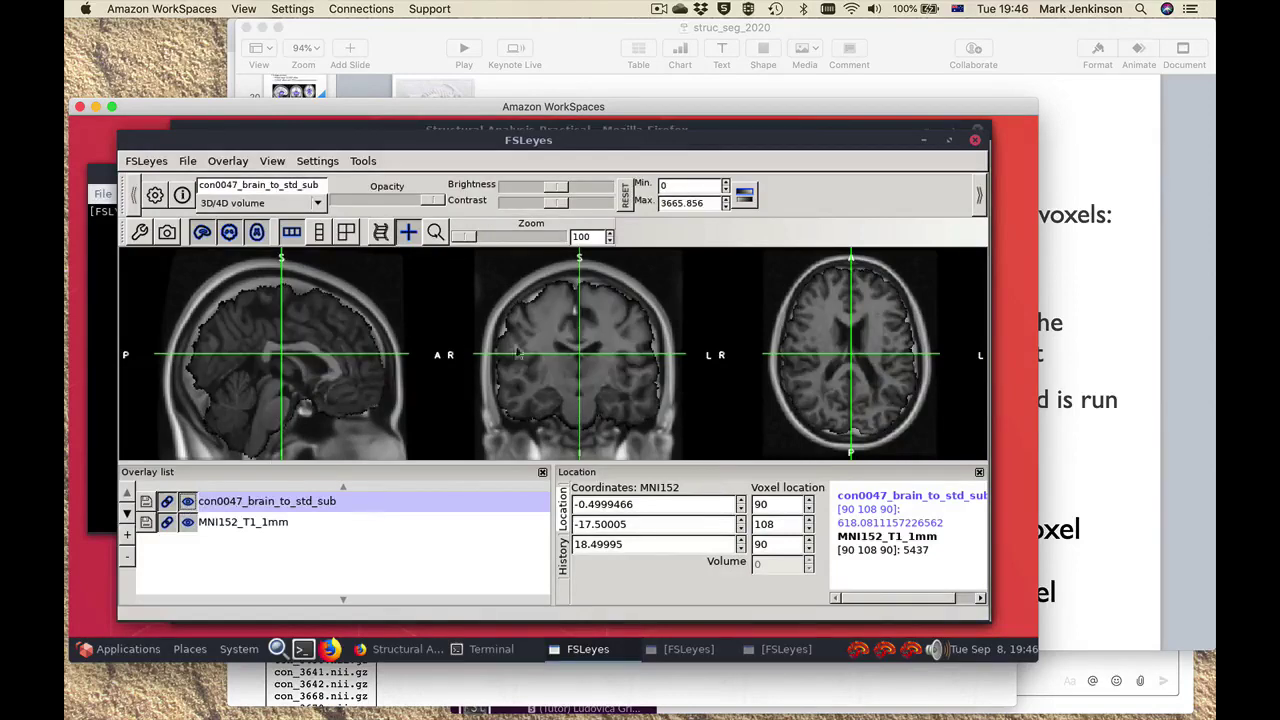
pyautogui.hotkey('alt', 'Tab')
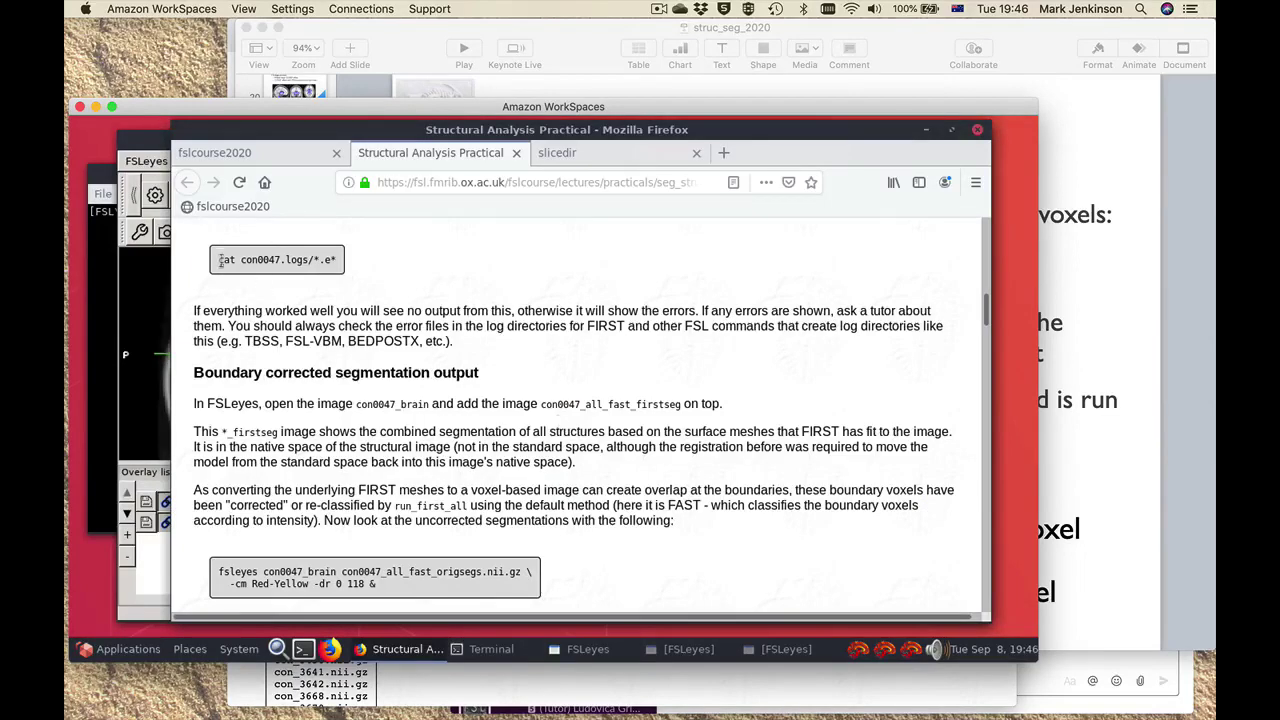
# Step: Highlight the cat con0047.logs command, then scroll to the Boundary corrected segmentation output heading
pyautogui.moveTo(218, 259); pyautogui.dragTo(356, 270)
pyautogui.click(383, 266)
pyautogui.scroll(-4, 549, 363)
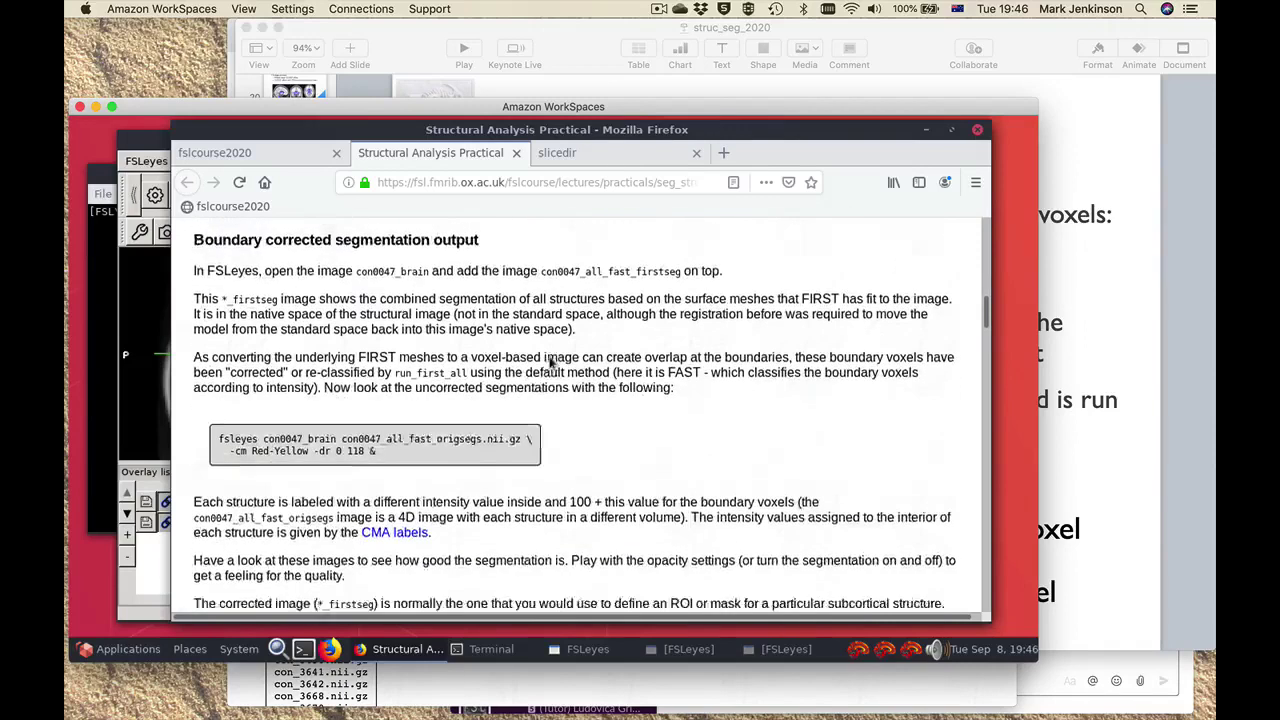
pyautogui.scroll(1, 437, 307)
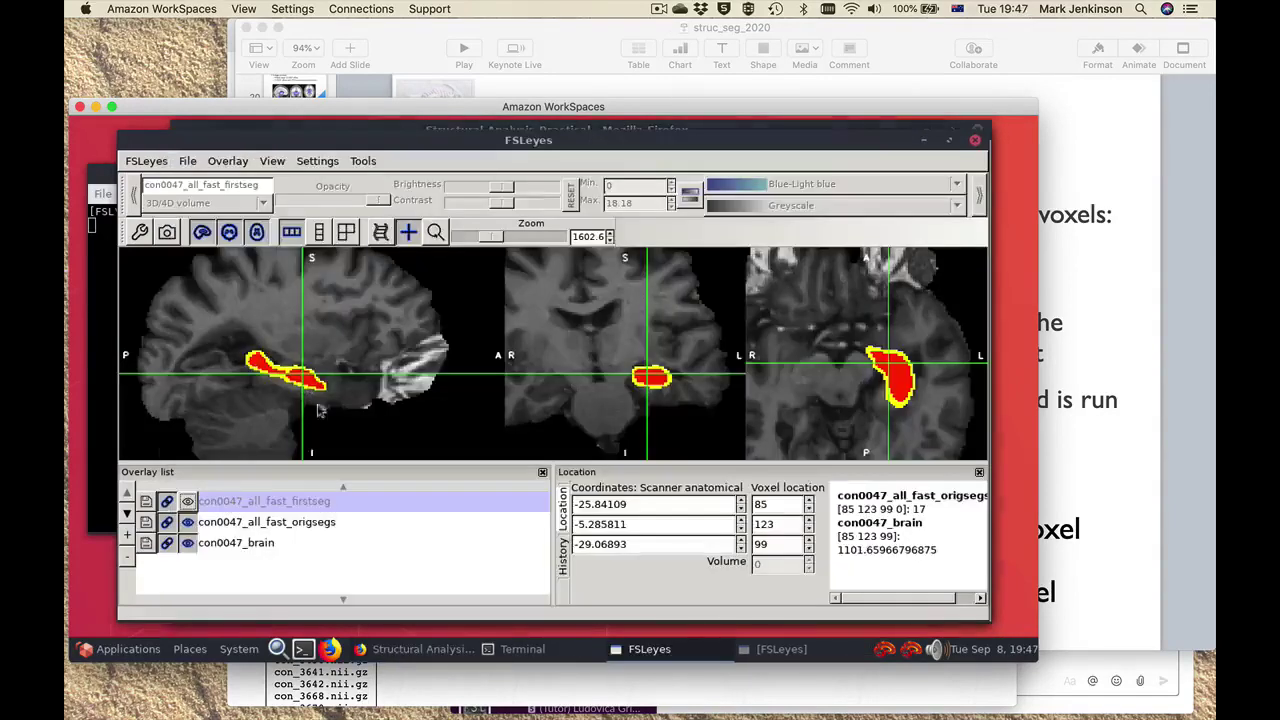
# Step: Inspect con0047_all_fast_origsegs through the hippocampus, stepping between volumes 0 and 1
pyautogui.click(292, 523)
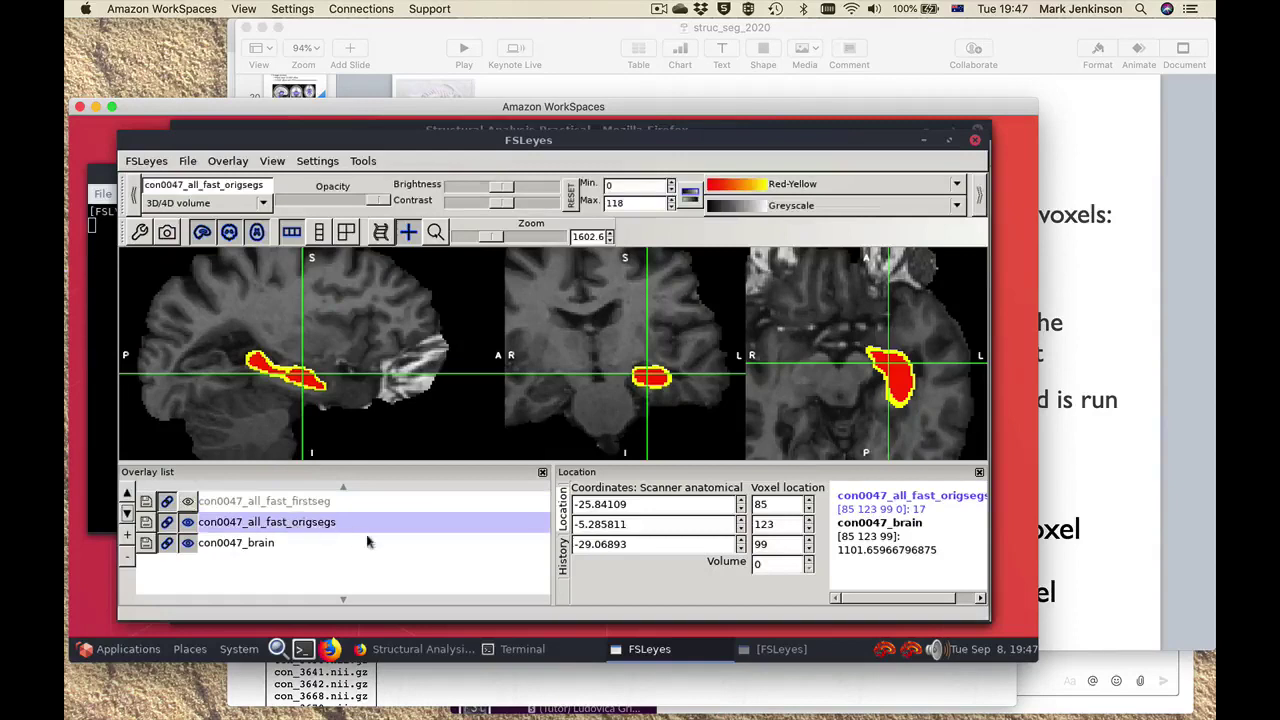
pyautogui.click(307, 382)
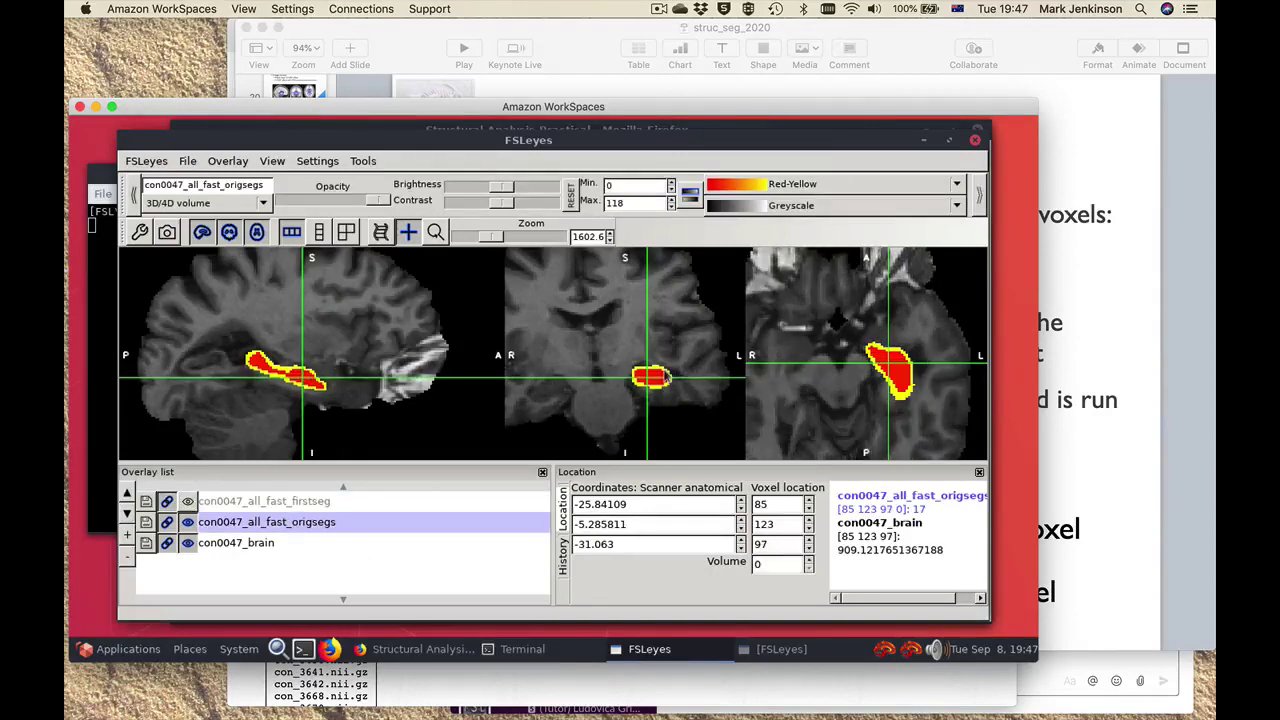
pyautogui.click(648, 382)
pyautogui.moveTo(648, 382); pyautogui.dragTo(651, 378)
pyautogui.click(659, 369)
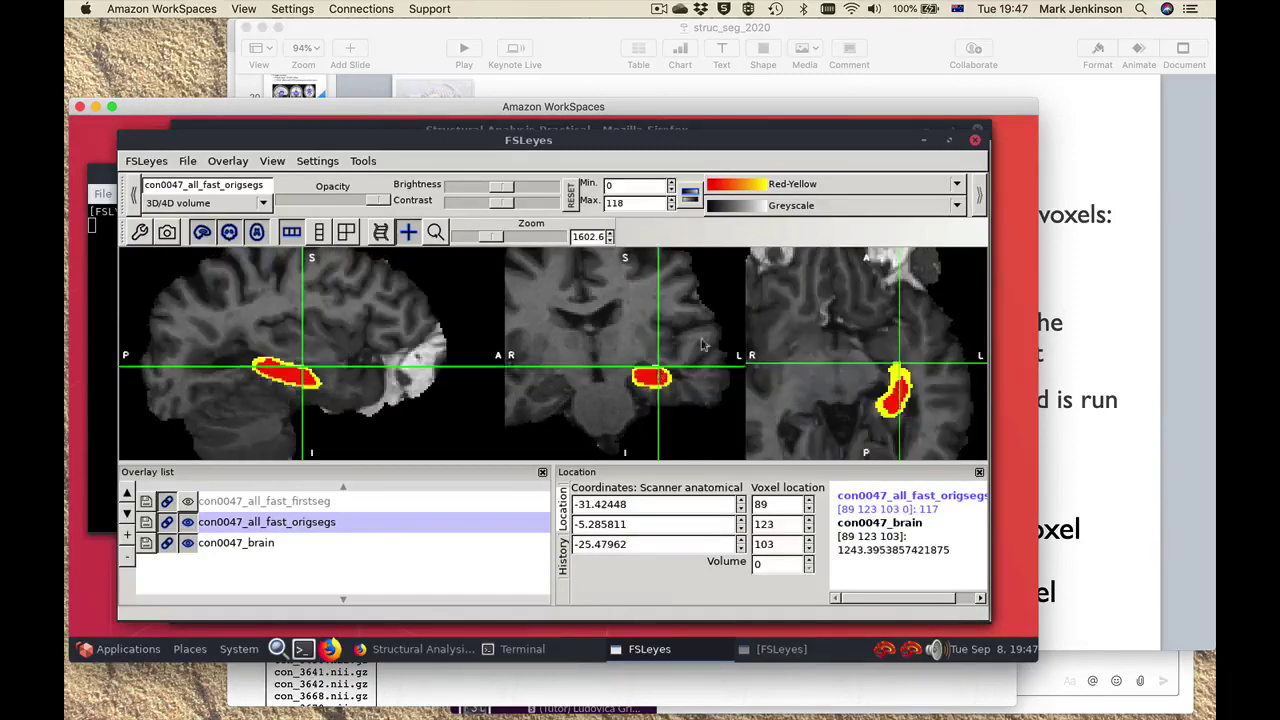
pyautogui.click(296, 377)
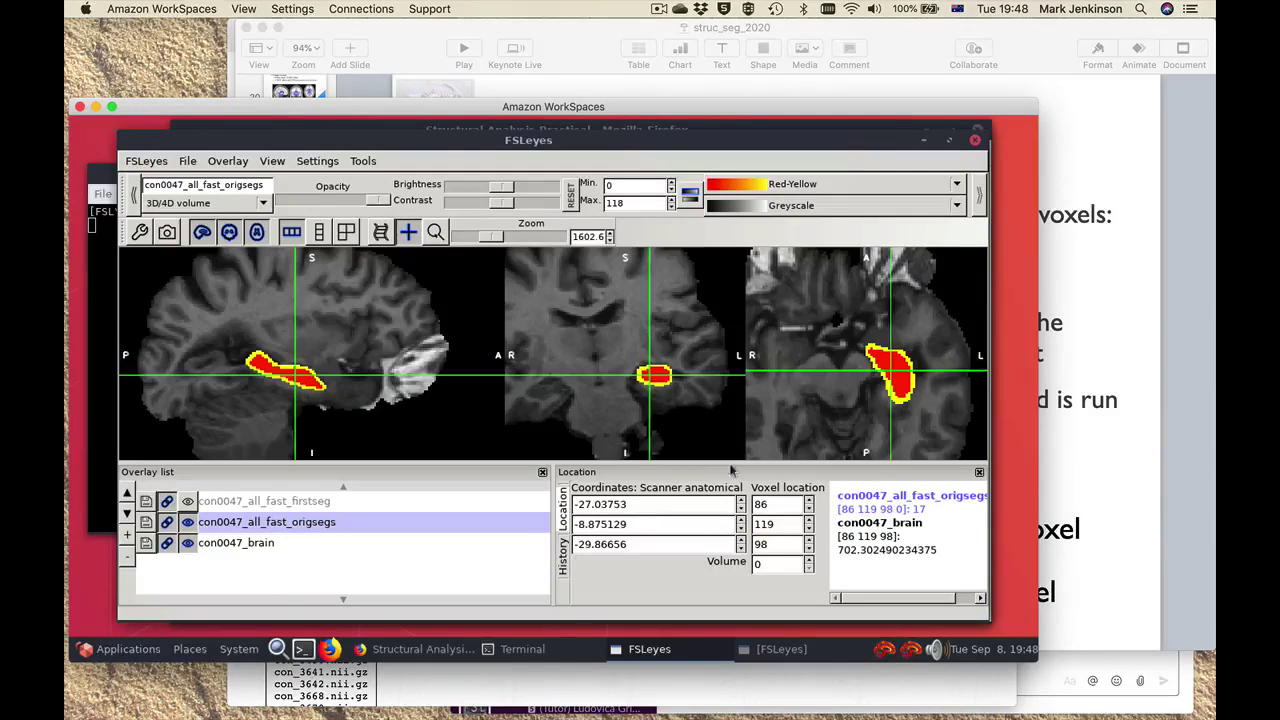
pyautogui.click(810, 563)
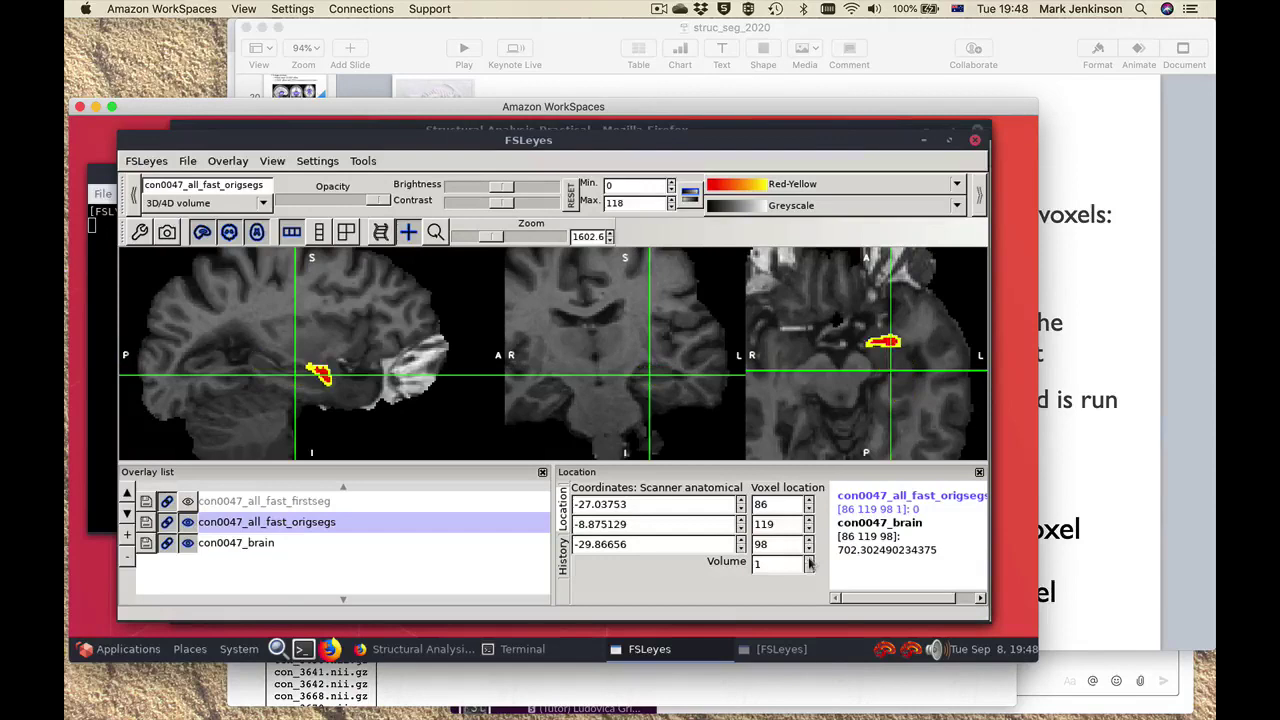
pyautogui.click(321, 374)
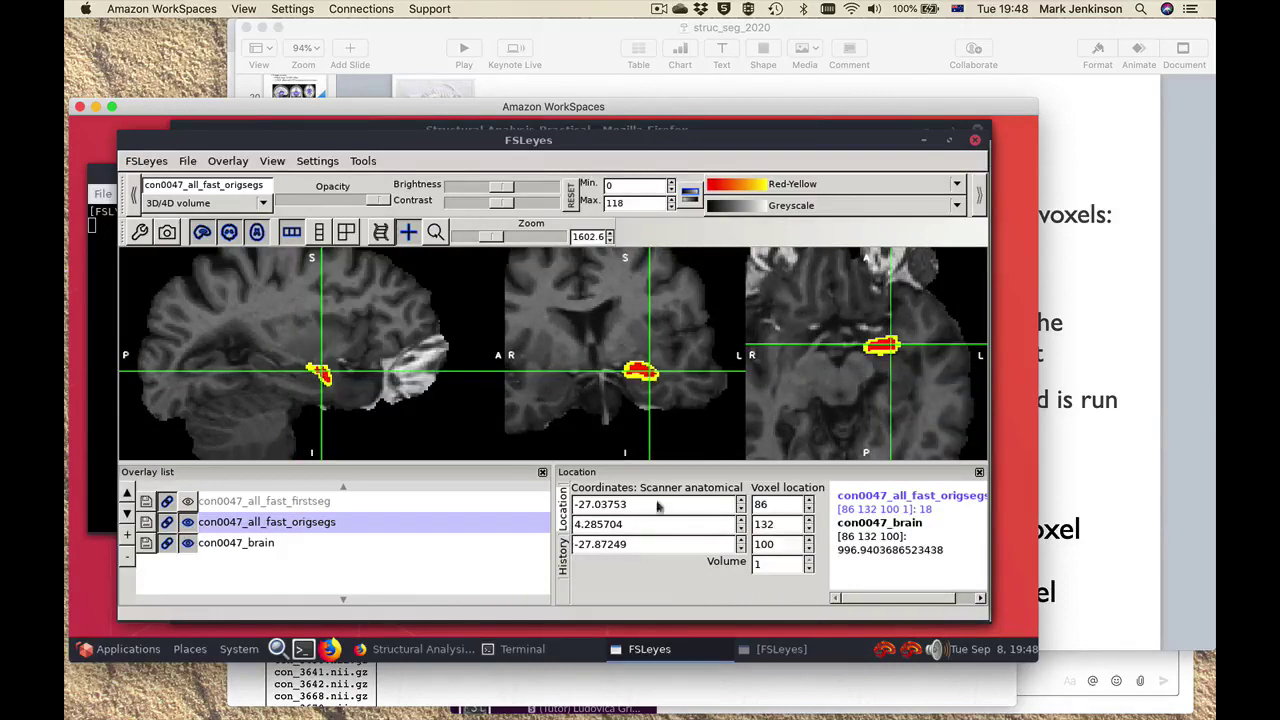
pyautogui.click(809, 569)
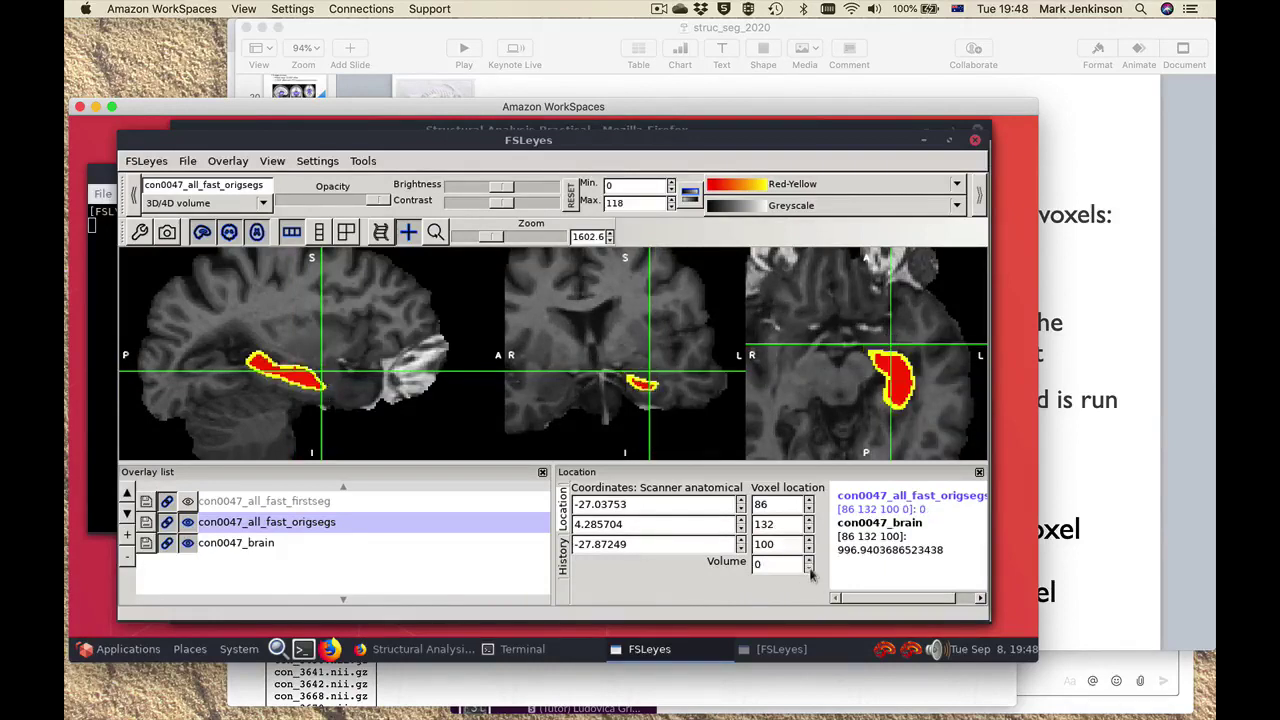
pyautogui.click(809, 561)
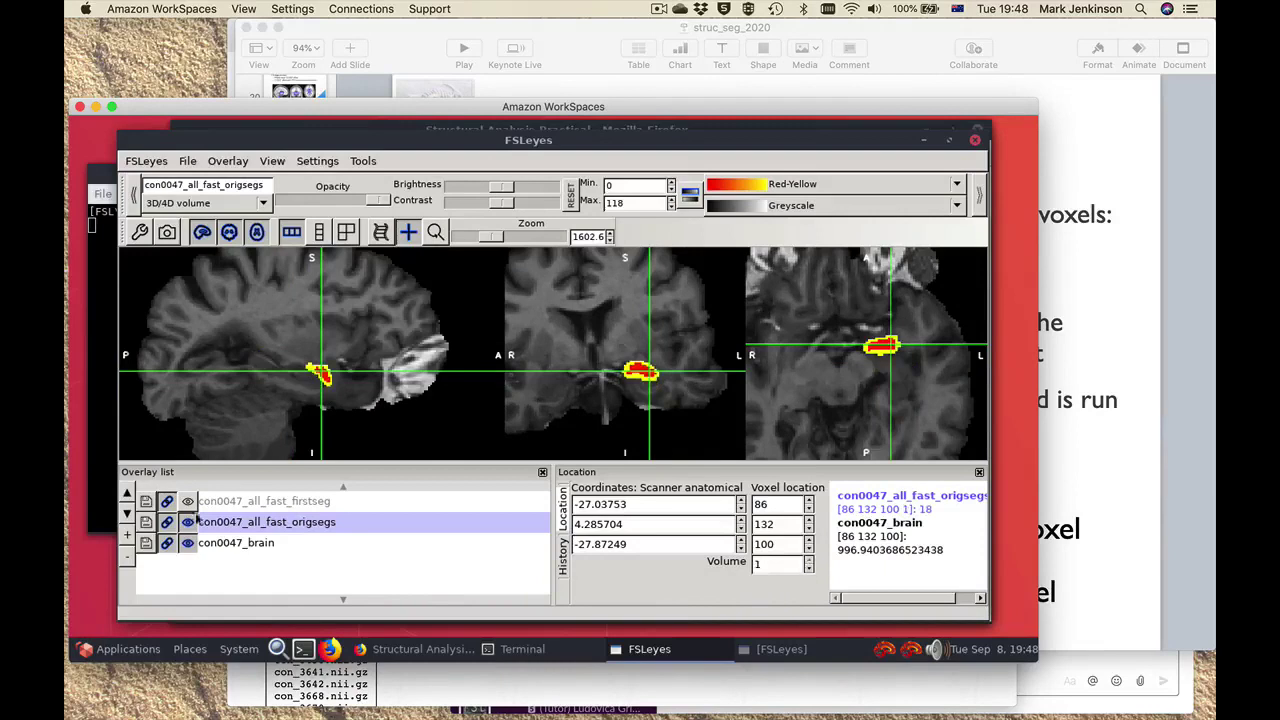
# Step: Show the con0047_all_fast_firstseg overlay and toggle origsegs off and on to compare
pyautogui.click(280, 505)
pyautogui.click(187, 501)
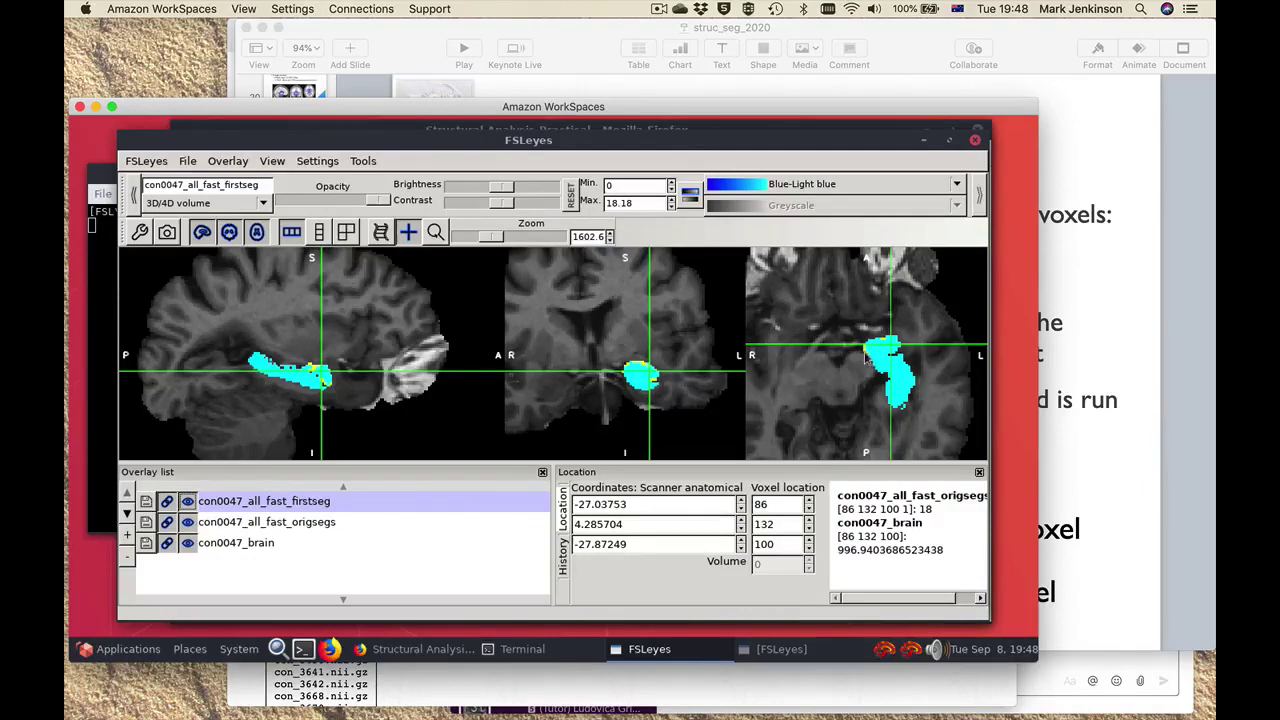
pyautogui.click(187, 524)
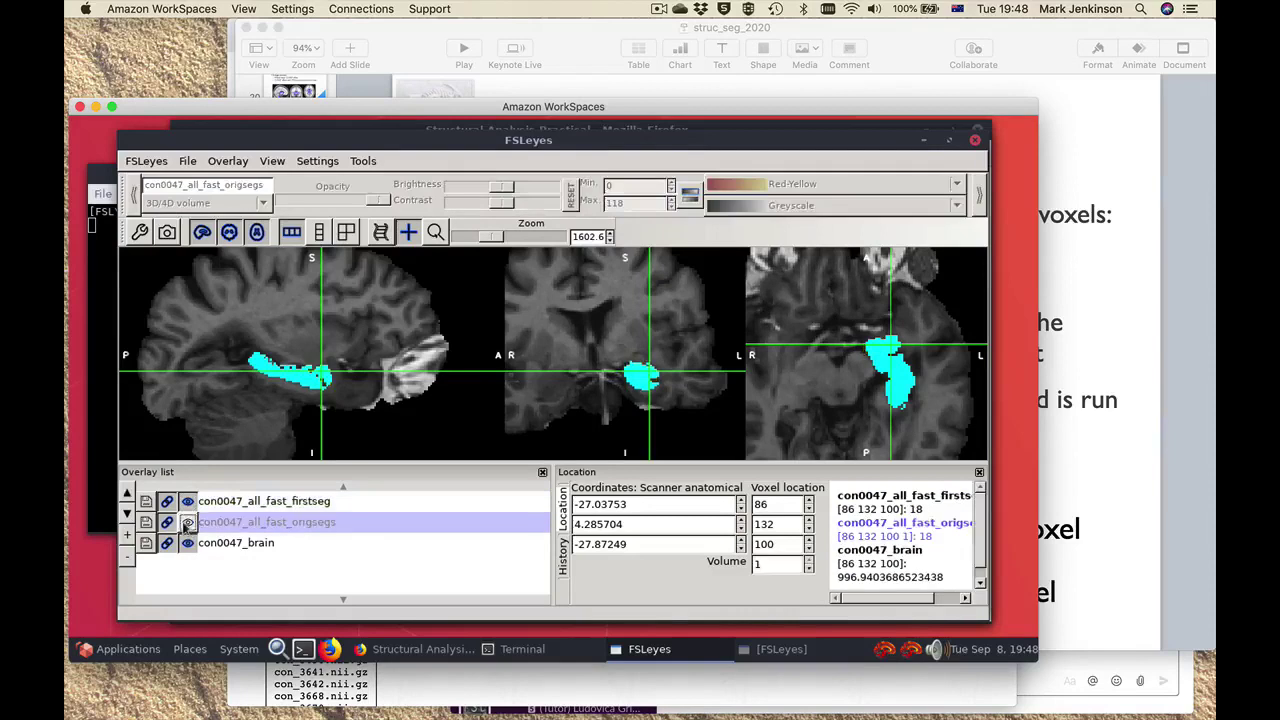
pyautogui.click(187, 523)
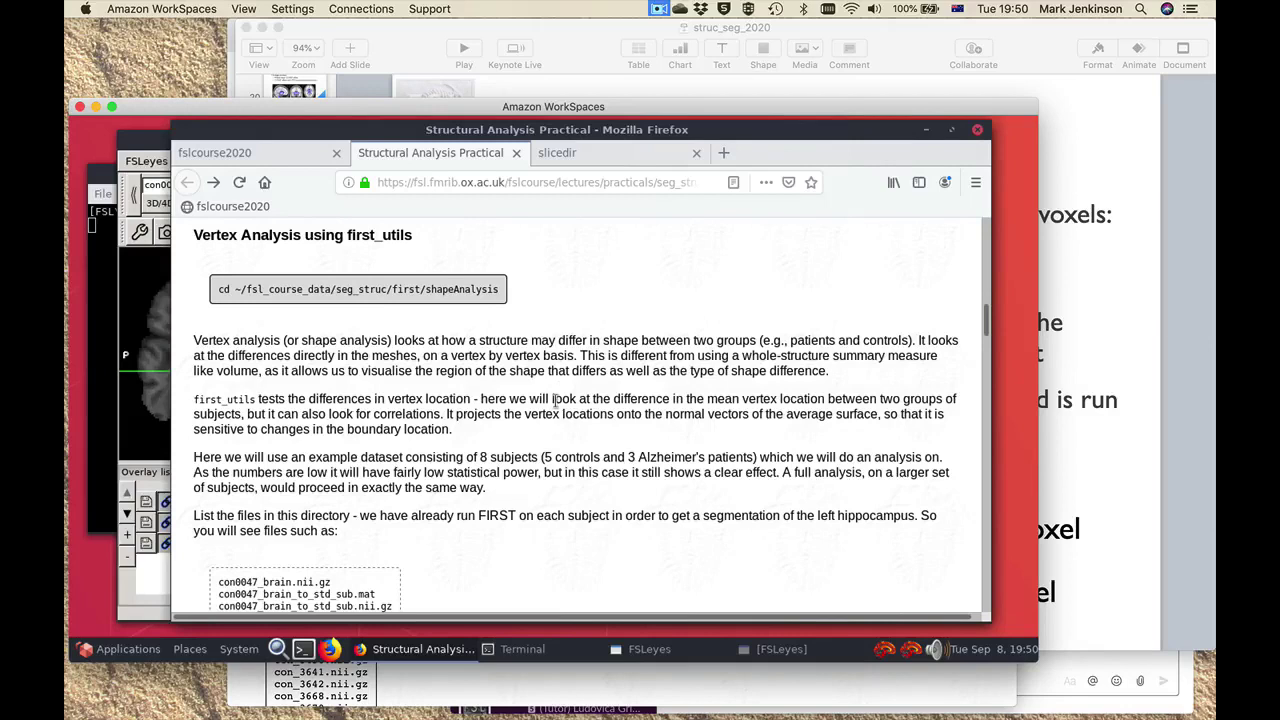
# Step: Glance at the Vertex Analysis slides, then scroll the practical to the first_roi_slicesdir and concat_bvars steps
pyautogui.press('super+Tab')
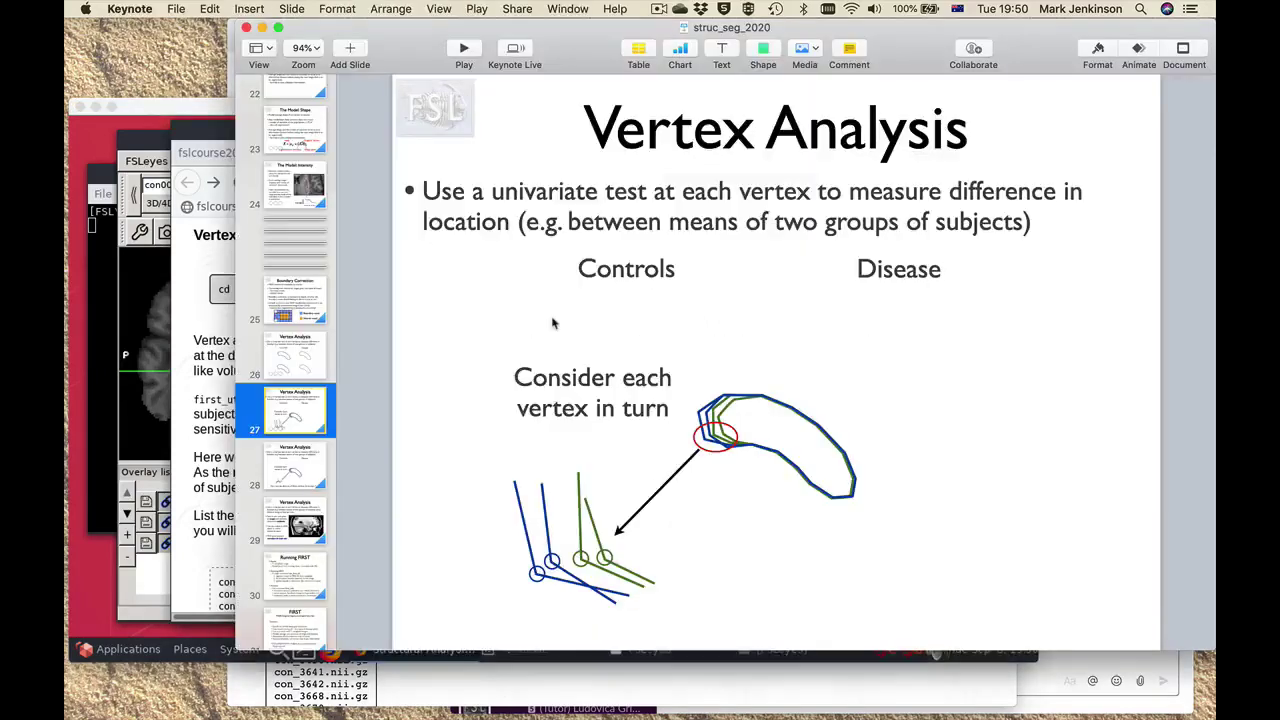
pyautogui.press('super+Tab')
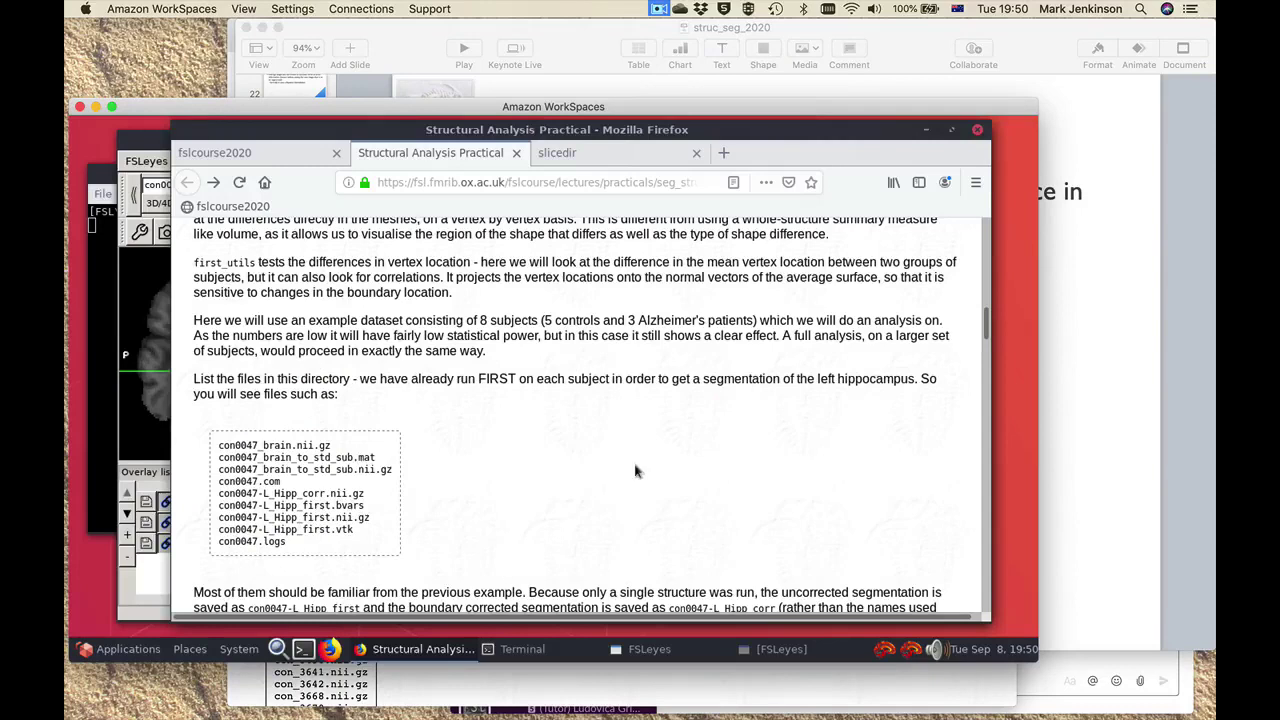
pyautogui.scroll(-2, 635, 471)
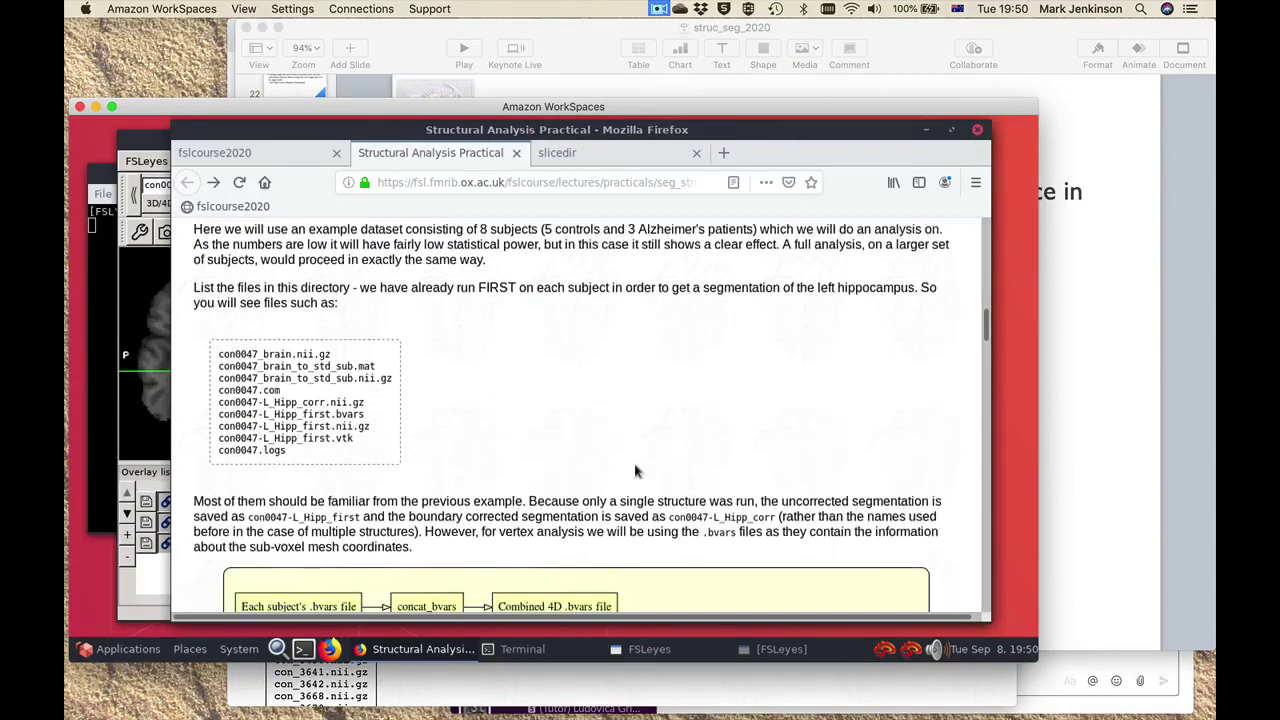
pyautogui.scroll(-3, 635, 471)
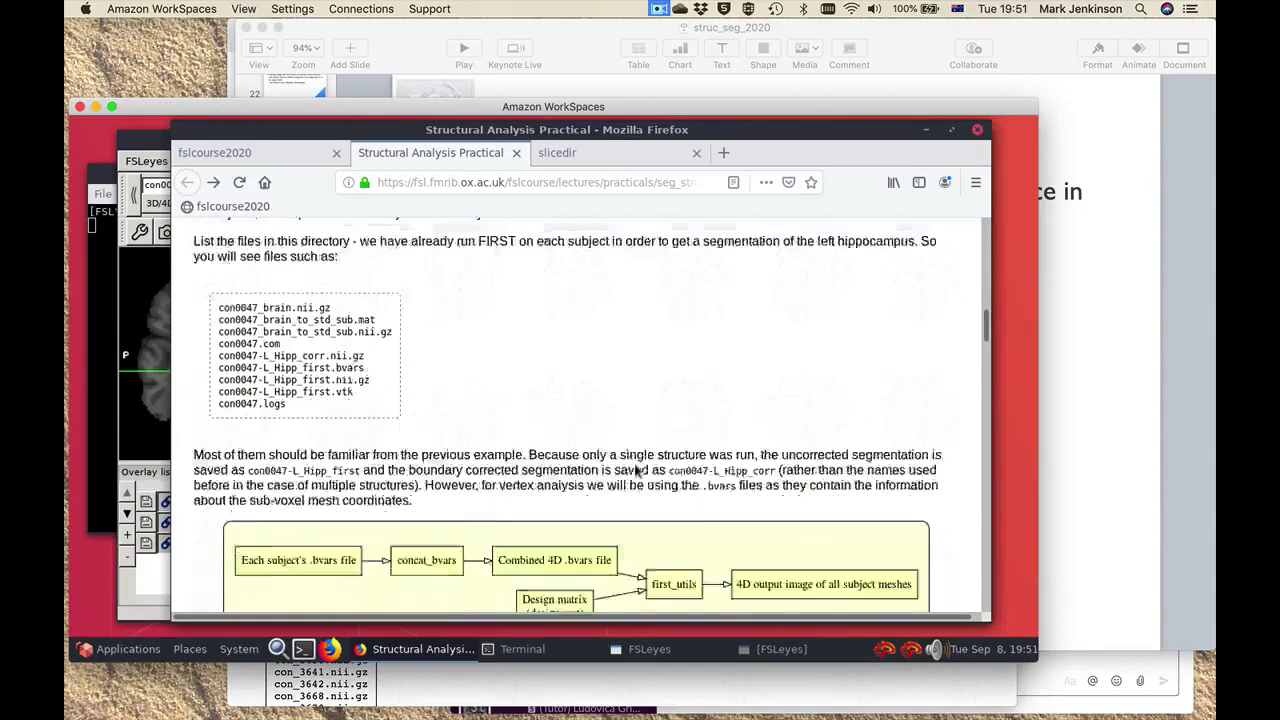
pyautogui.scroll(2, 540, 432)
pyautogui.scroll(-5, 540, 432)
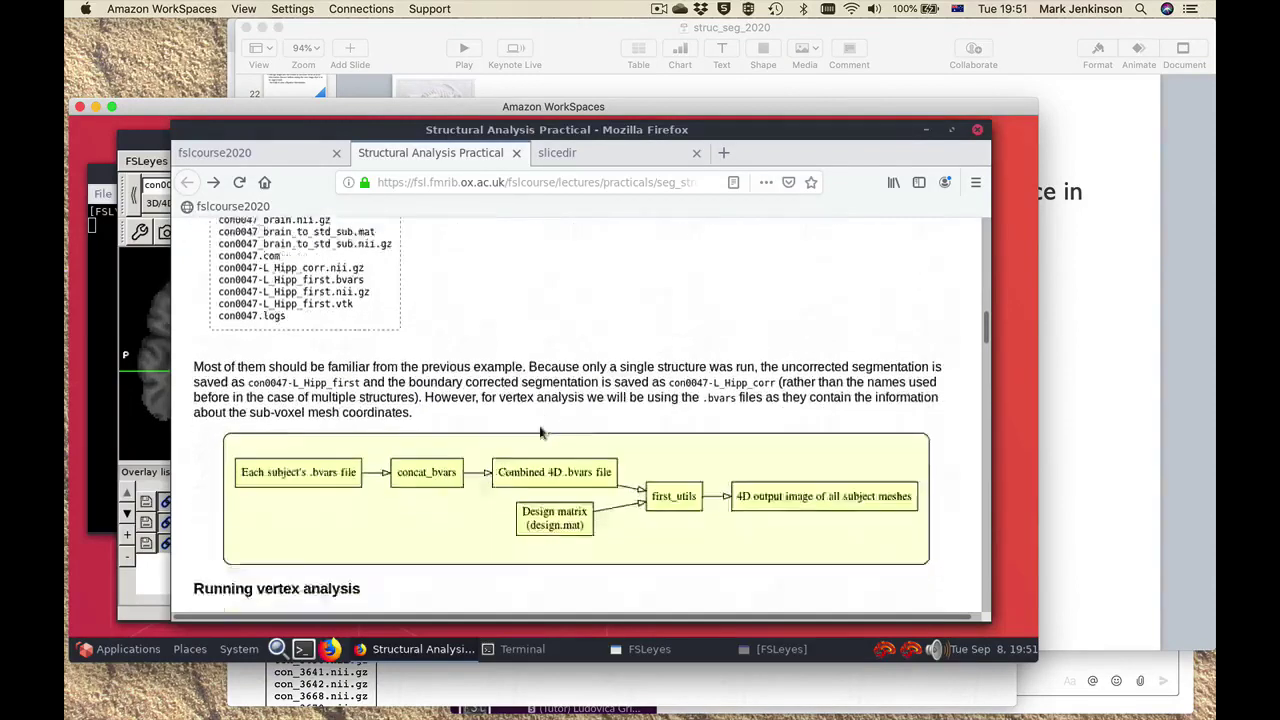
pyautogui.scroll(-1, 540, 432)
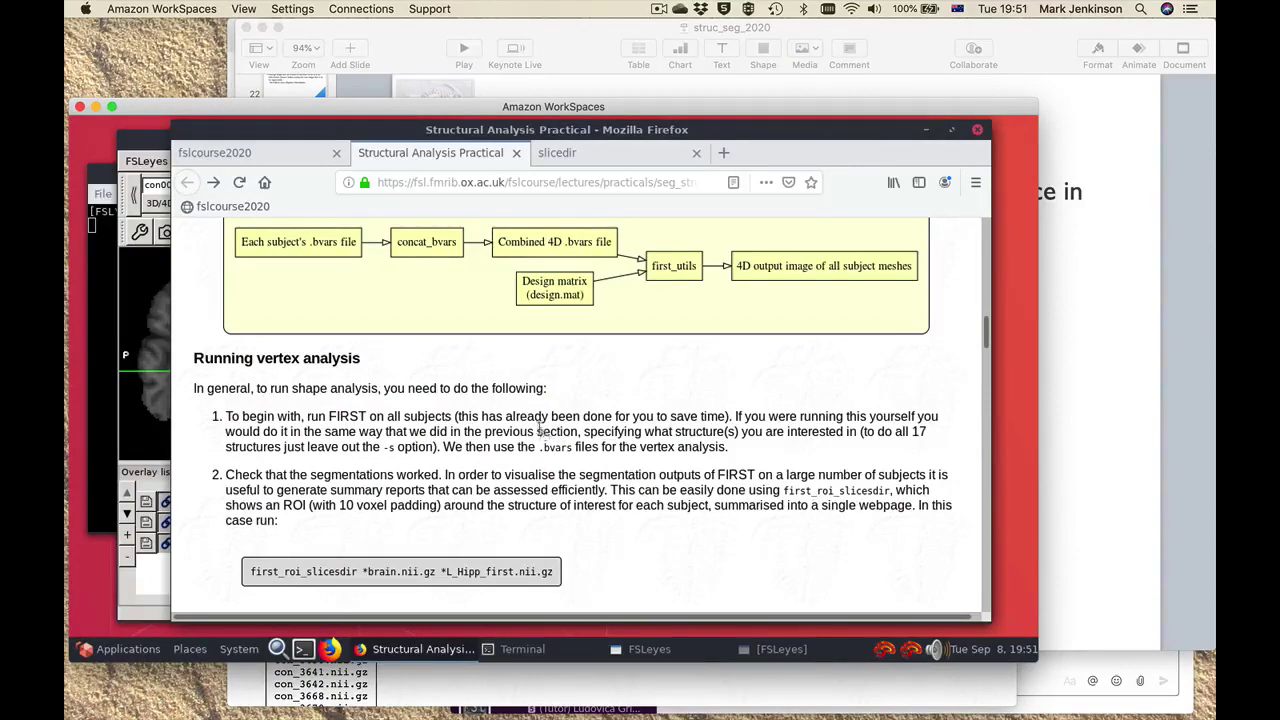
pyautogui.scroll(-5, 612, 476)
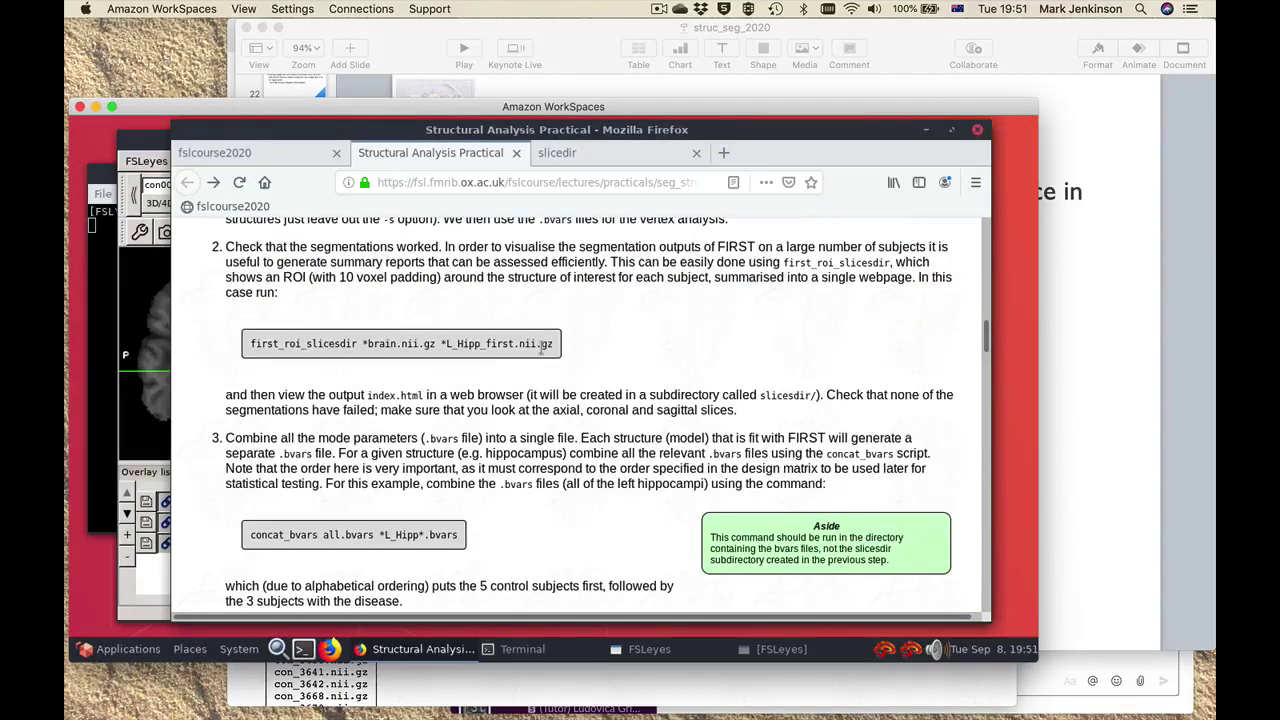
# Step: Browse the slicedir hippocampus outlines, then scroll the practical to step 4, the design matrix
pyautogui.click(624, 158)
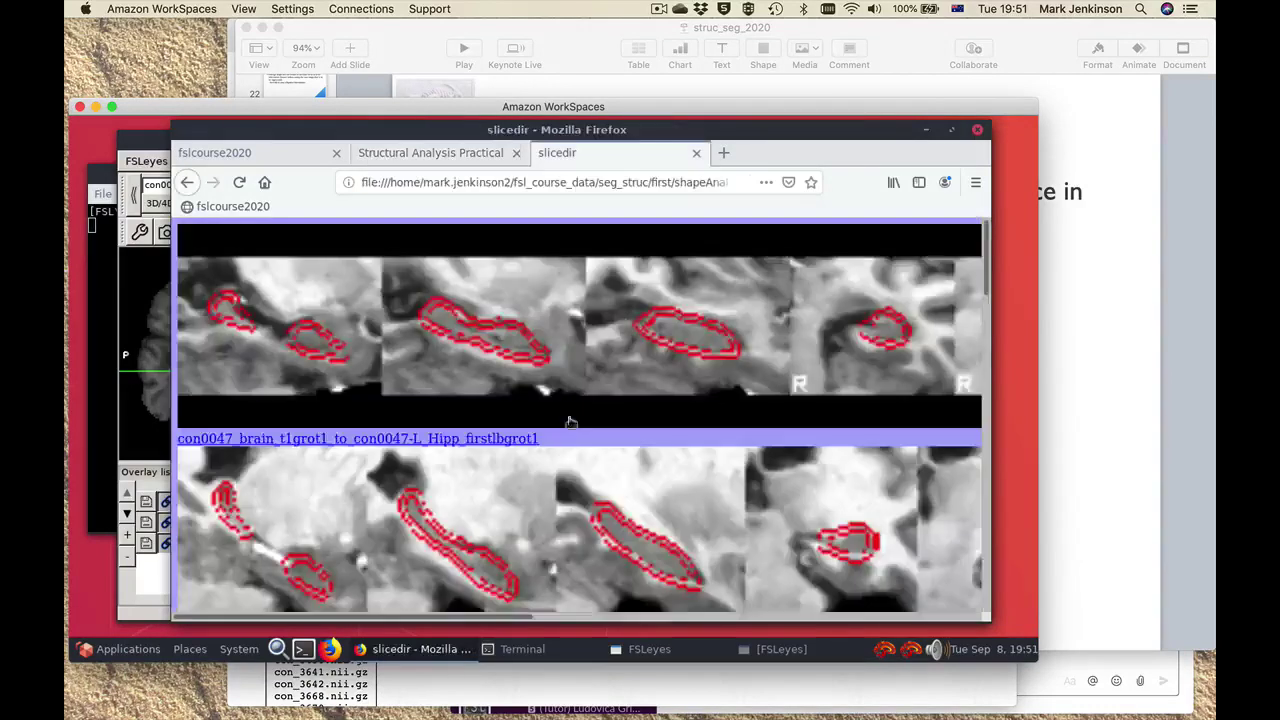
pyautogui.scroll(-10, 570, 422)
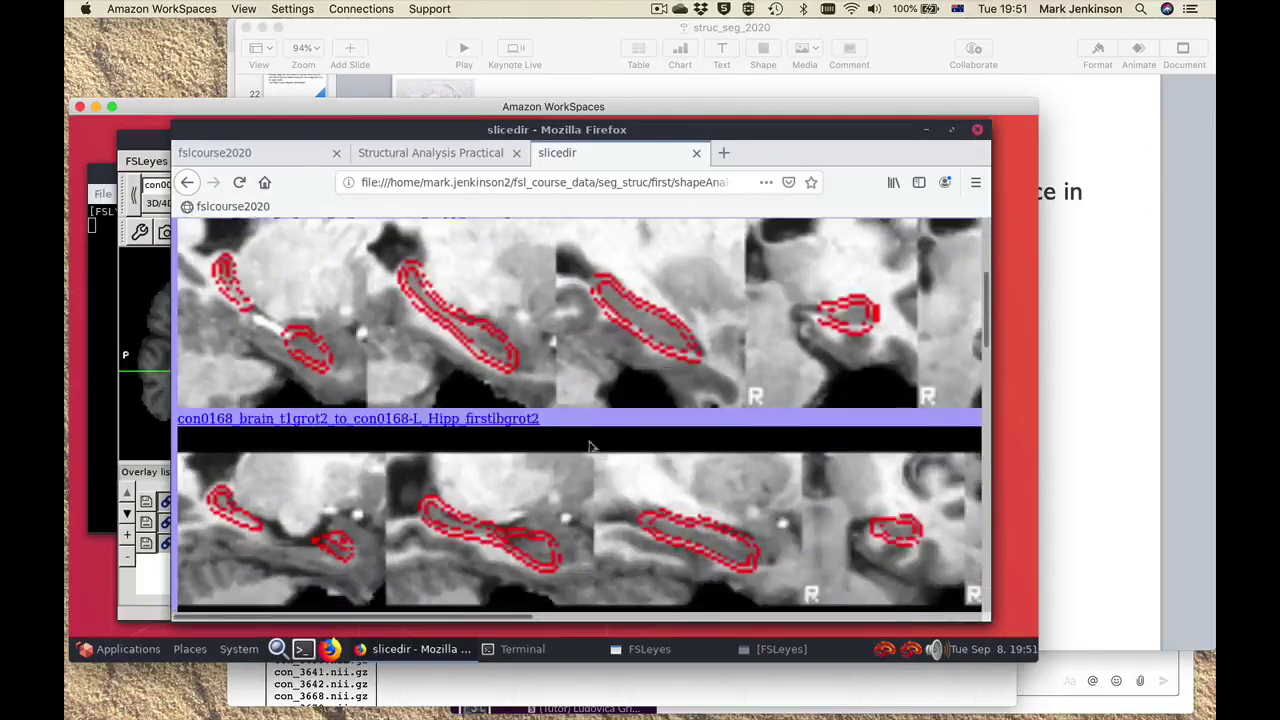
pyautogui.hotkey('ctrl', 'pageup')
pyautogui.scroll(-3, 562, 469)
pyautogui.scroll(-1, 562, 466)
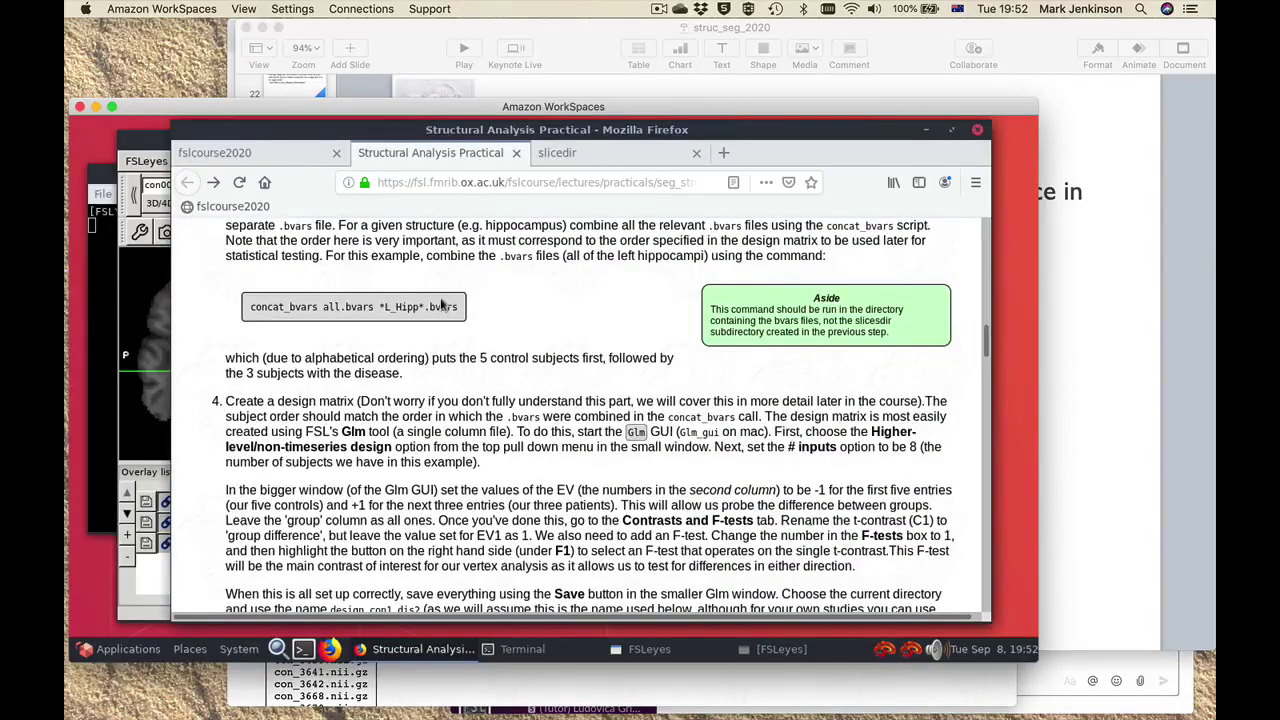
# Step: Scroll to the first_utils section and bring the shapeAnalysis terminal forward
pyautogui.scroll(-3, 443, 306)
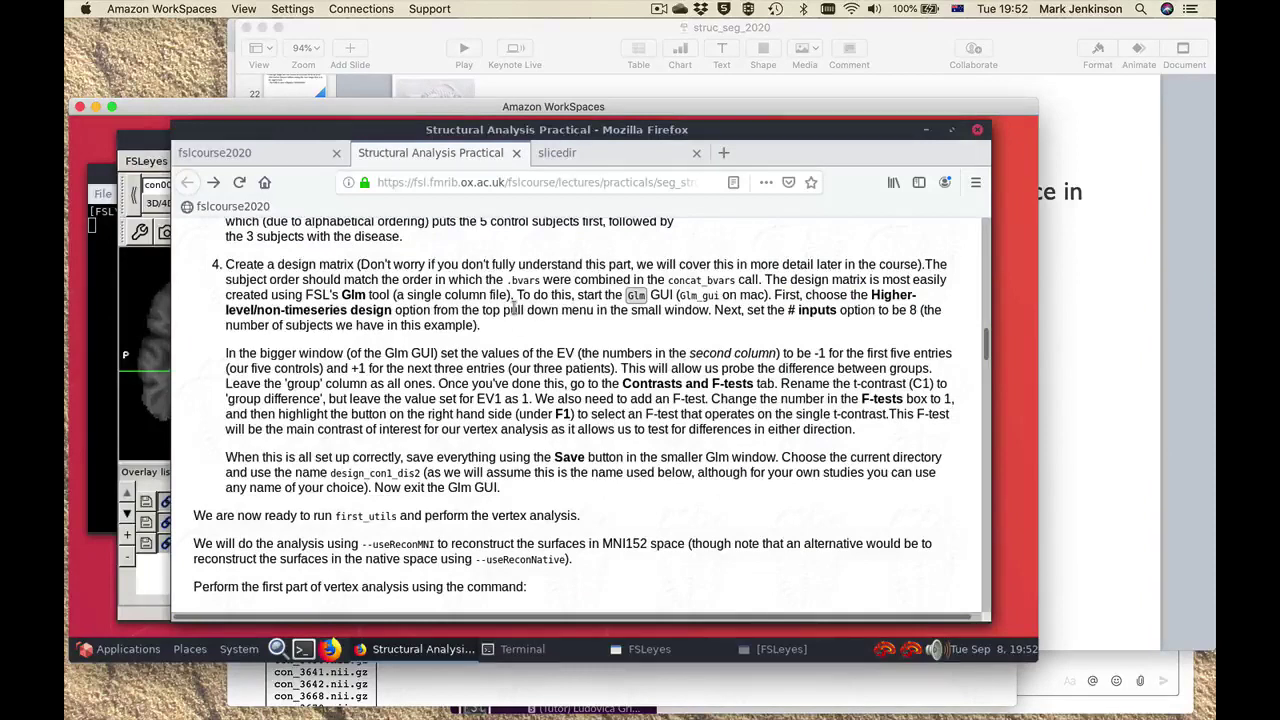
pyautogui.hotkey('alt', 'Tab')
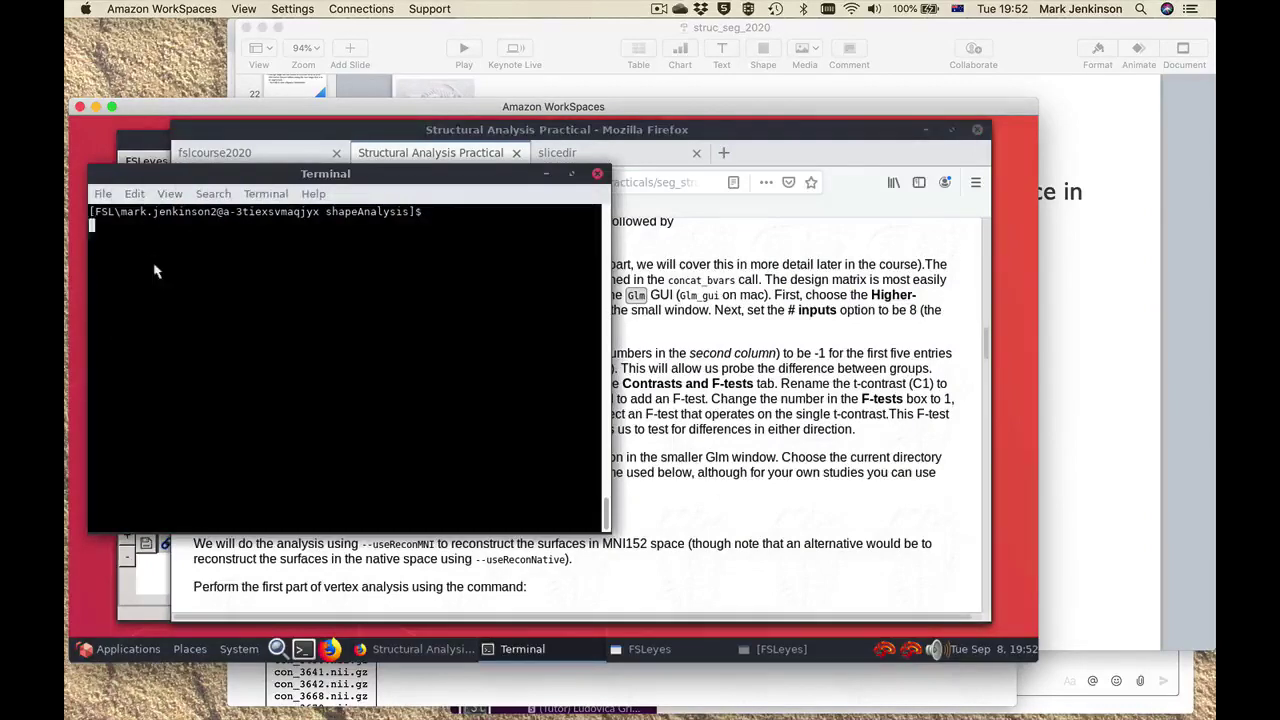
# Step: Launch Glm and set up a higher-level non-timeseries design with 8 inputs
pyautogui.write('Glm')
pyautogui.press('Return')
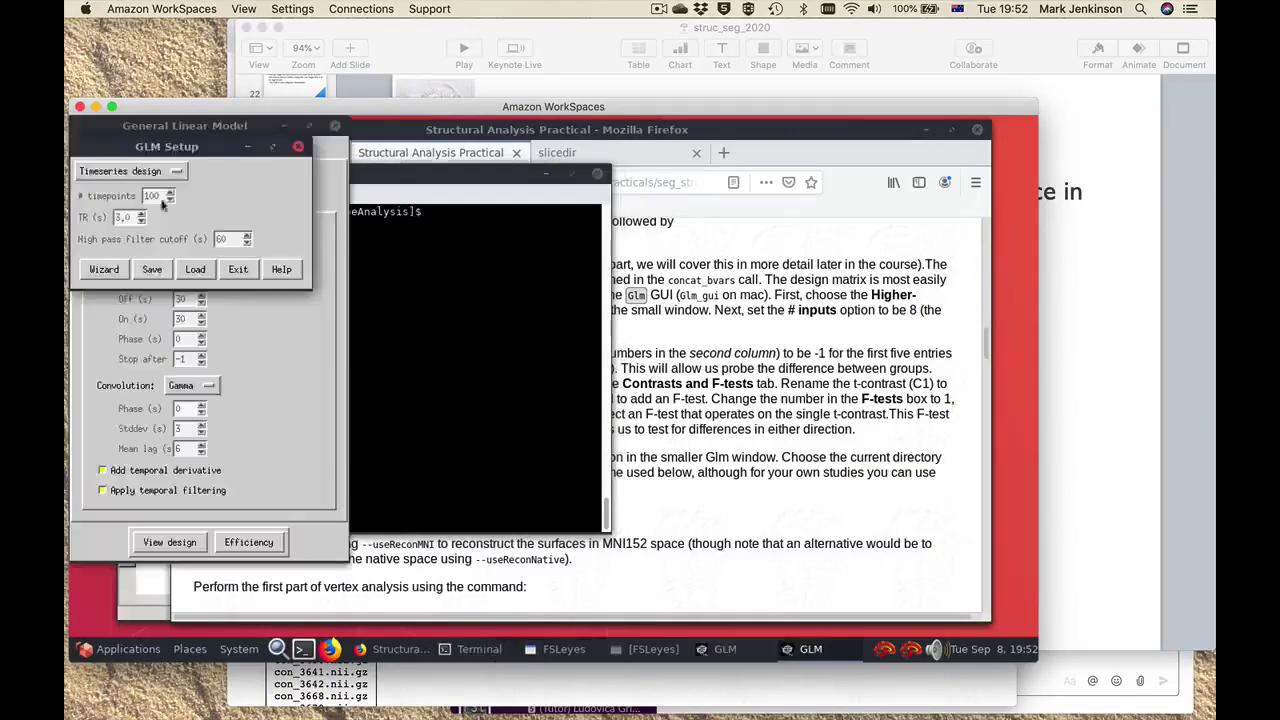
pyautogui.click(150, 171)
pyautogui.click(147, 205)
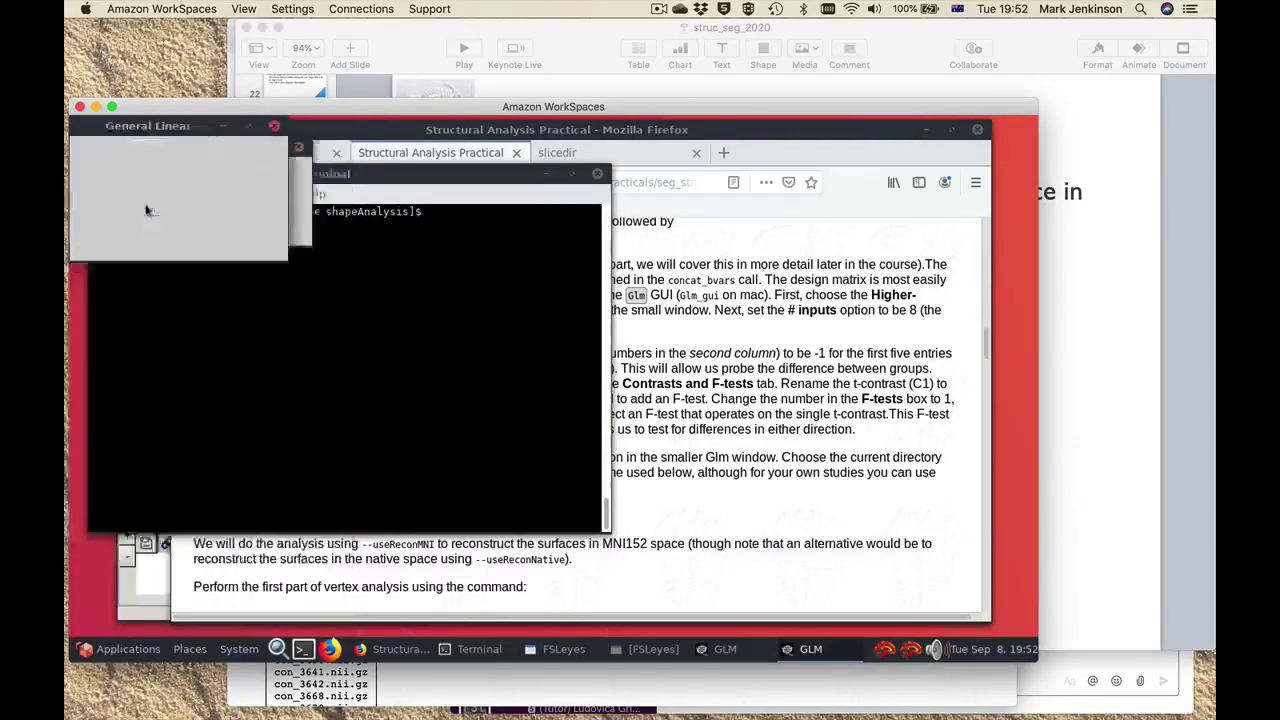
pyautogui.moveTo(221, 128); pyautogui.dragTo(458, 133)
pyautogui.doubleClick(132, 196)
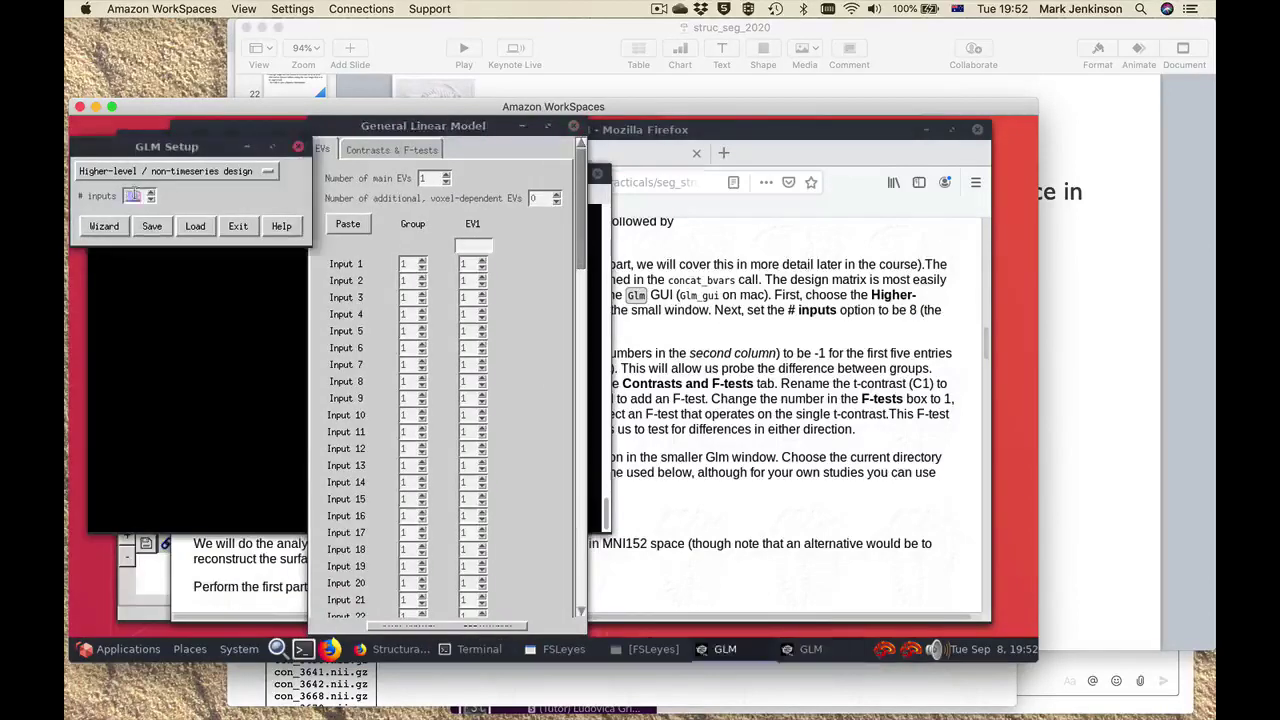
pyautogui.write('8')
pyautogui.press('Return')
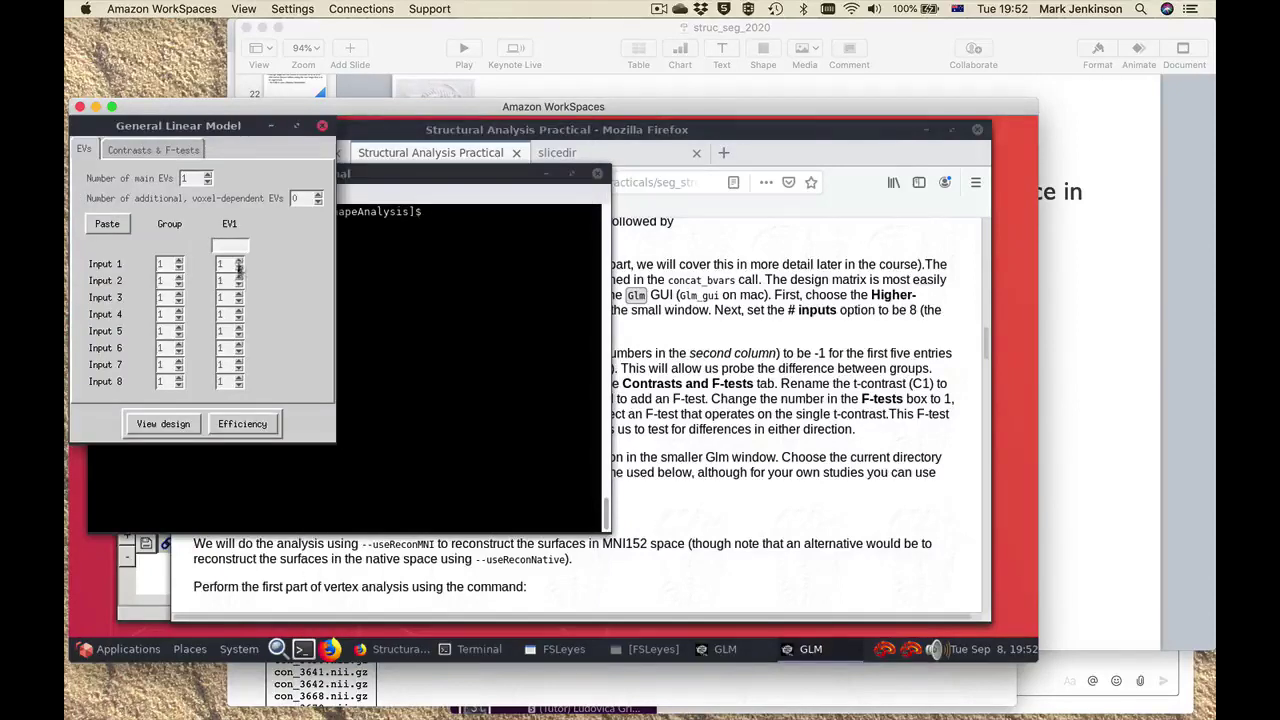
# Step: Set EV1 to -1 for Inputs 2, 3 and 4
pyautogui.doubleClick(239, 285)
pyautogui.doubleClick(239, 301)
pyautogui.doubleClick(239, 317)
# Step: Add F-test F1 including C1 and retitle C1 'group difference'
pyautogui.click(155, 149)
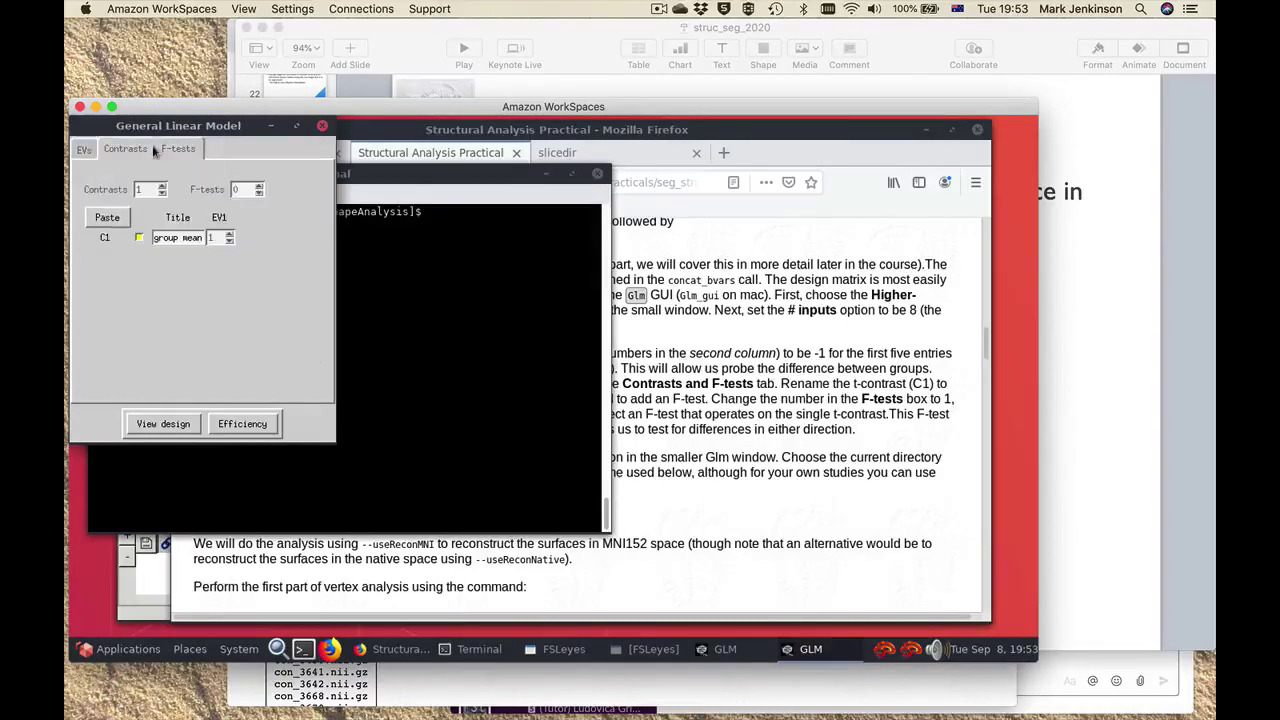
pyautogui.click(259, 185)
pyautogui.click(281, 237)
pyautogui.moveTo(203, 237); pyautogui.dragTo(155, 237)
pyautogui.write('group difference')
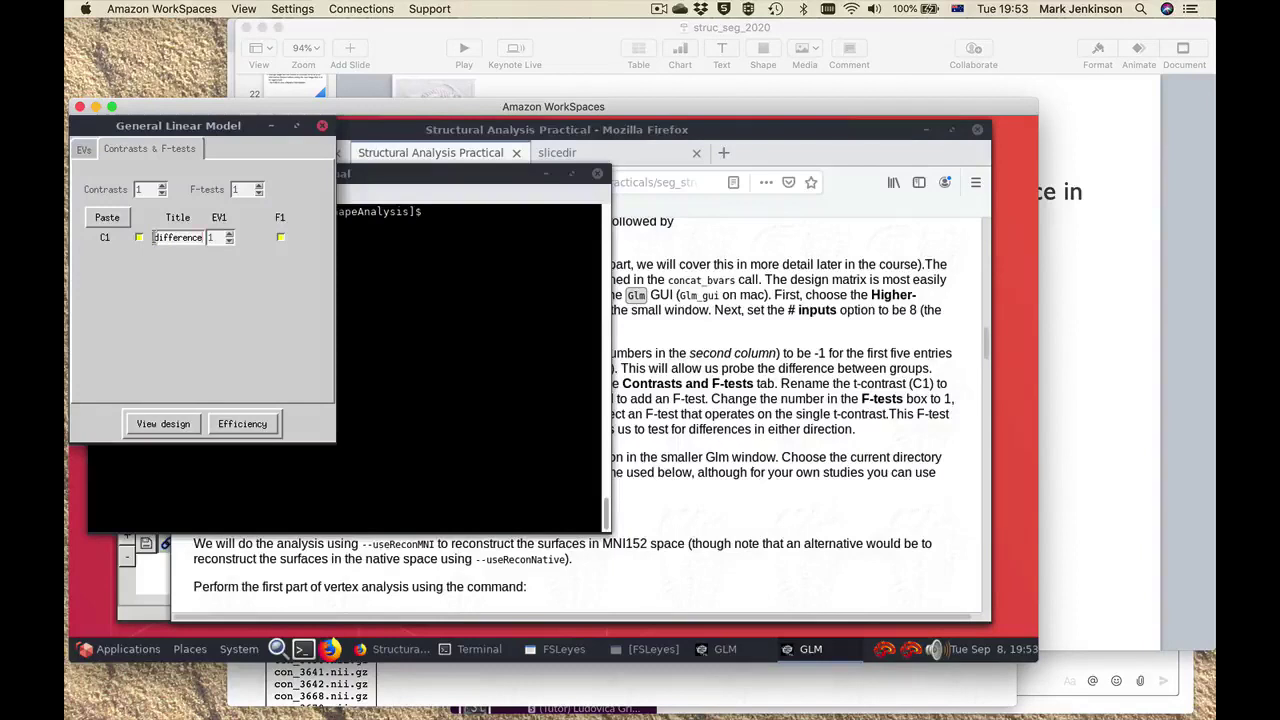
# Step: Preview the design matrix, close it, and bring the GLM Setup window forward
pyautogui.click(165, 426)
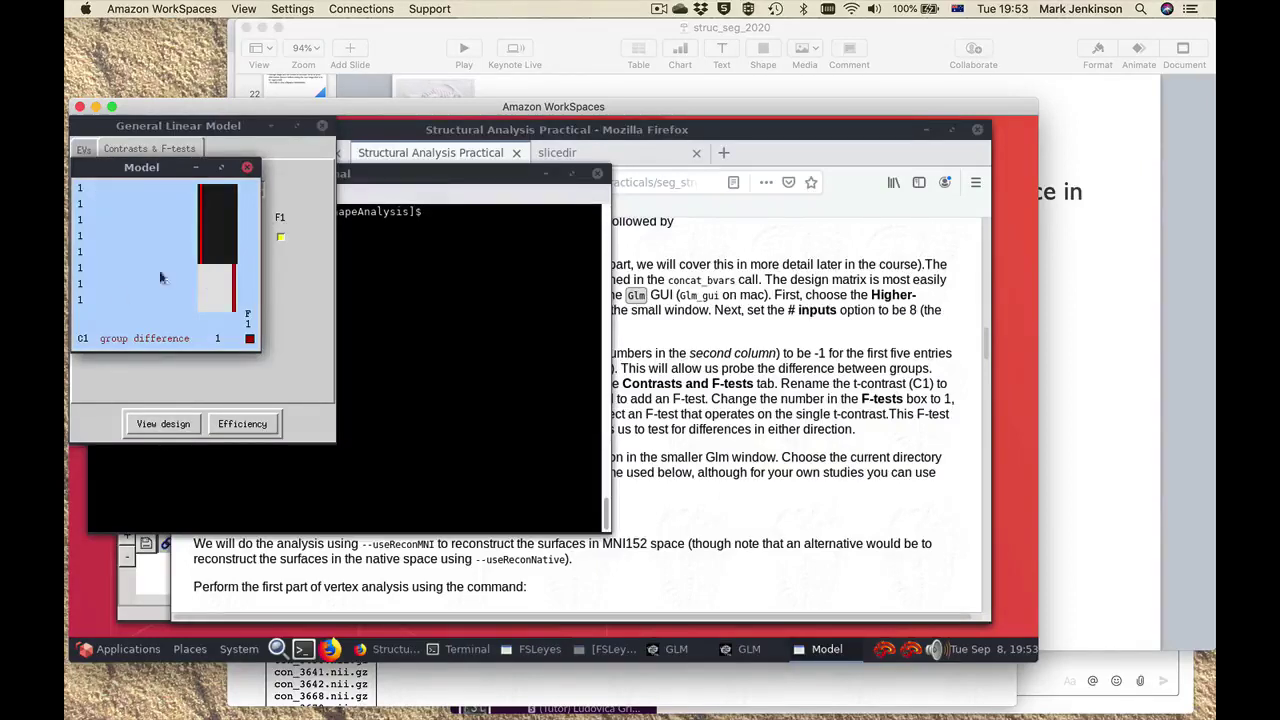
pyautogui.click(247, 168)
pyautogui.moveTo(196, 118); pyautogui.dragTo(311, 166)
pyautogui.click(92, 214)
# Step: Save the design as 'design' in the shapeAnalysis folder and close both GLM windows
pyautogui.click(151, 226)
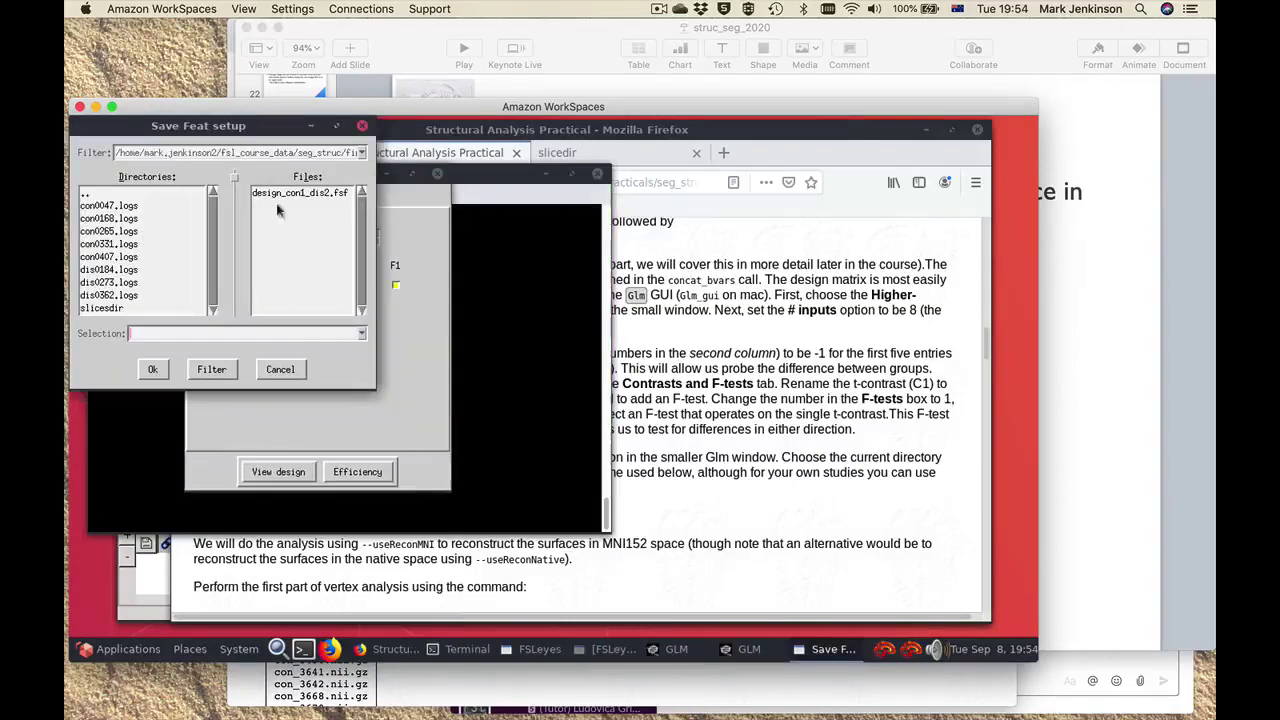
pyautogui.moveTo(313, 152)
pyautogui.mouseDown()
pyautogui.moveTo(350, 153)
pyautogui.moveTo(316, 155)
pyautogui.mouseUp()
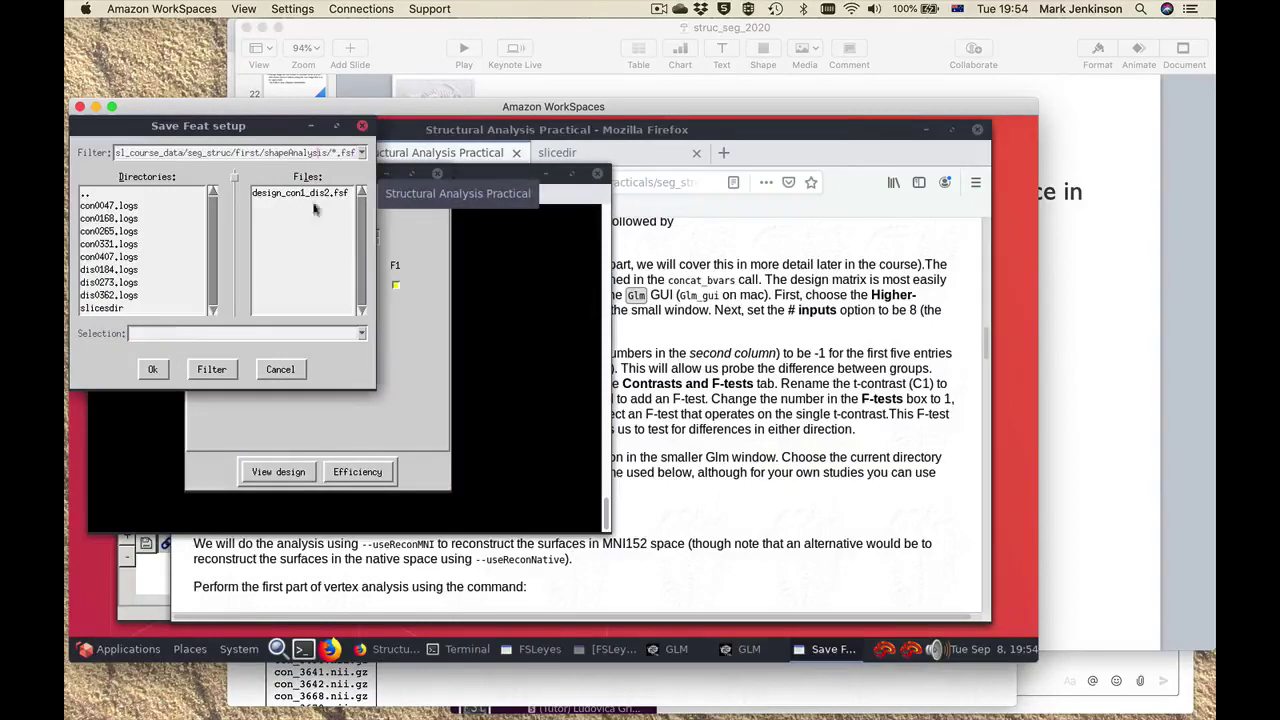
pyautogui.write('design_con')
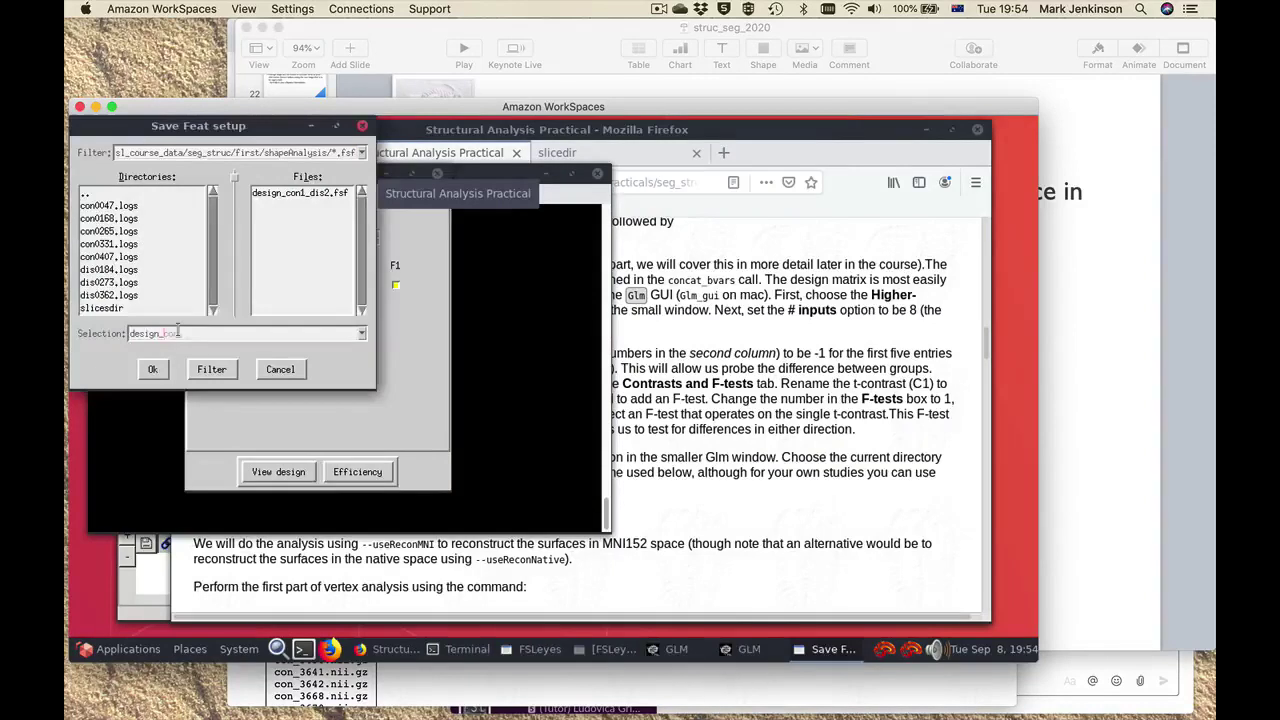
pyautogui.press('Return')
pyautogui.click(437, 174)
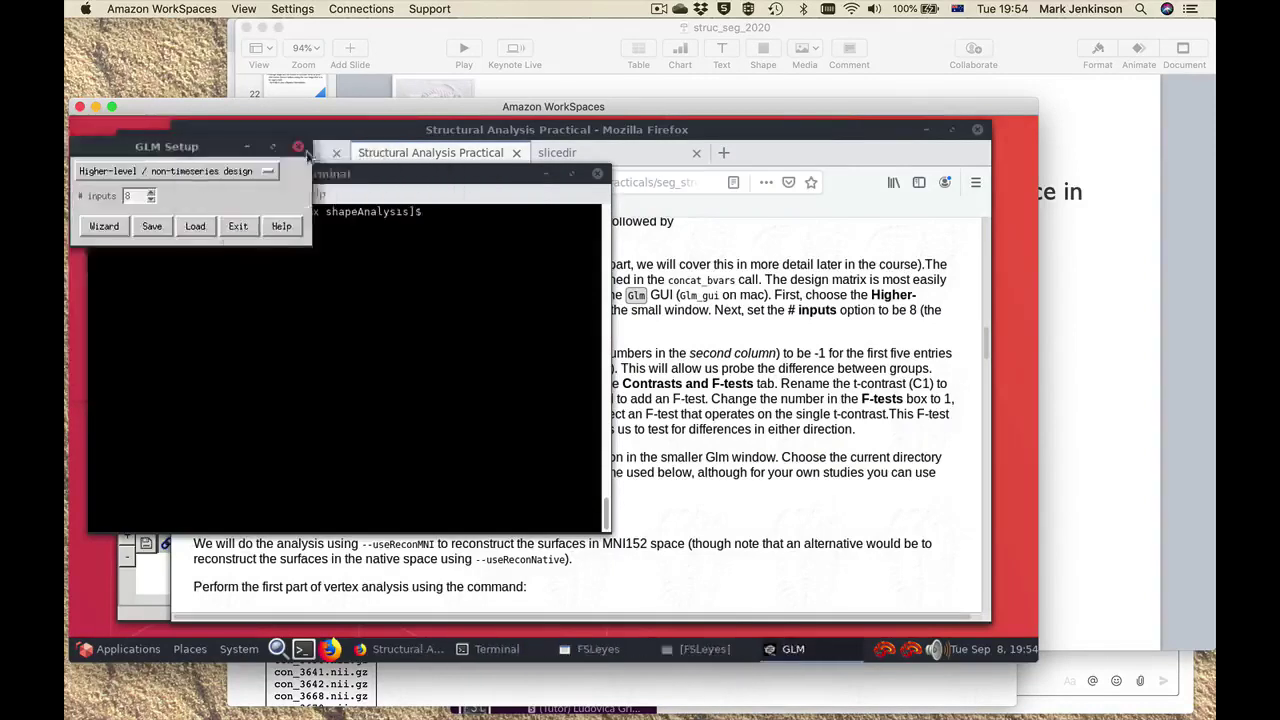
pyautogui.click(297, 146)
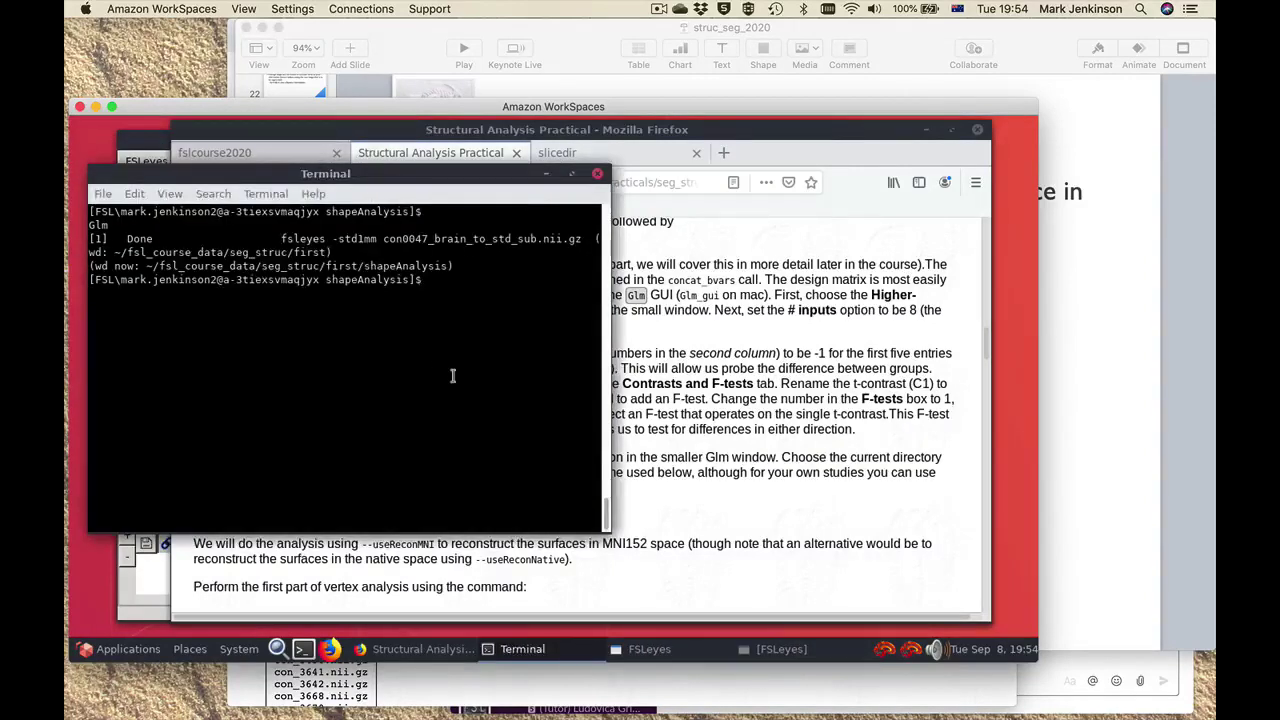
# Step: Copy the first_utils vertex-analysis command from the practical and run it in Terminal
pyautogui.click(728, 418)
pyautogui.scroll(-6, 728, 418)
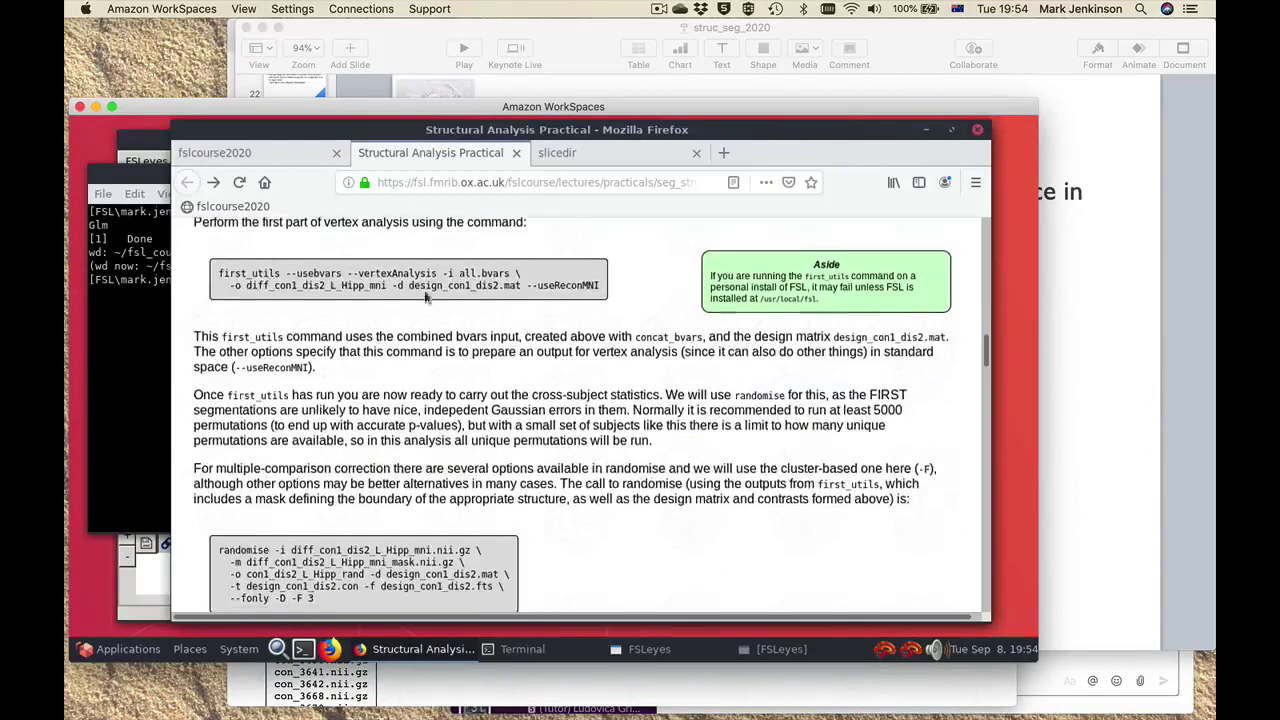
pyautogui.moveTo(218, 272); pyautogui.dragTo(605, 300)
pyautogui.press('super+c')
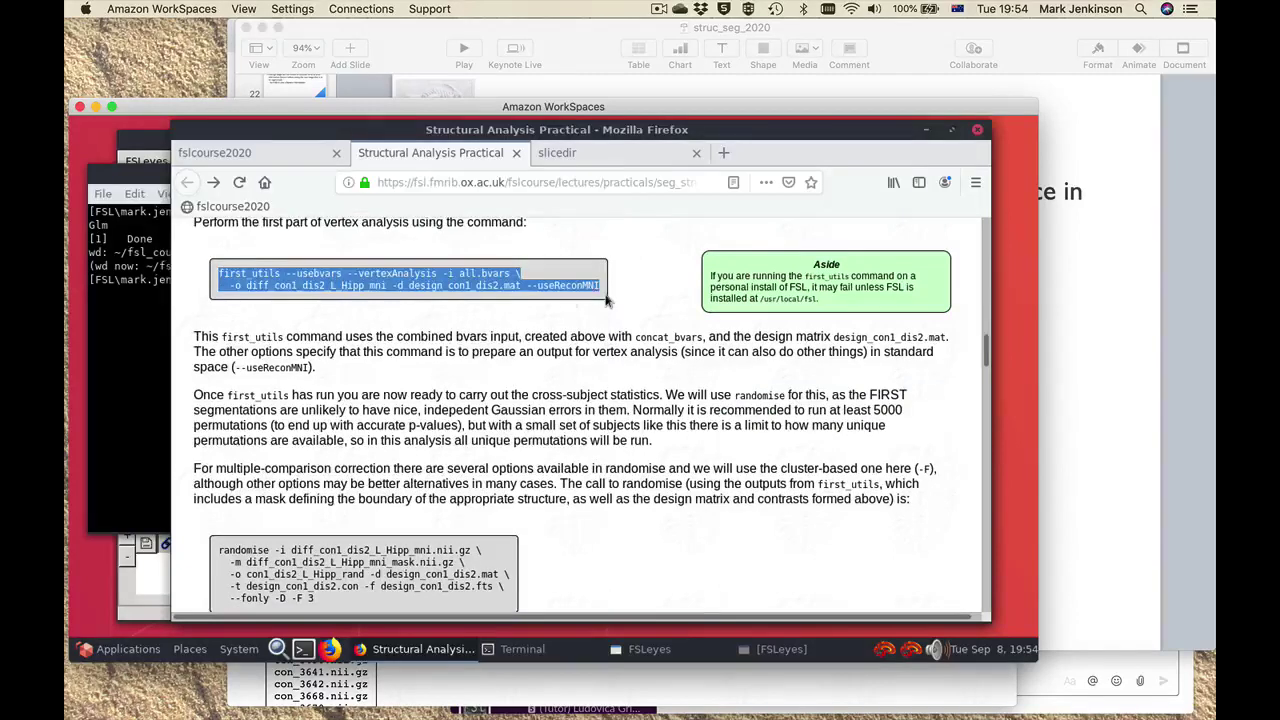
pyautogui.click(111, 308)
pyautogui.middleClick(111, 308)
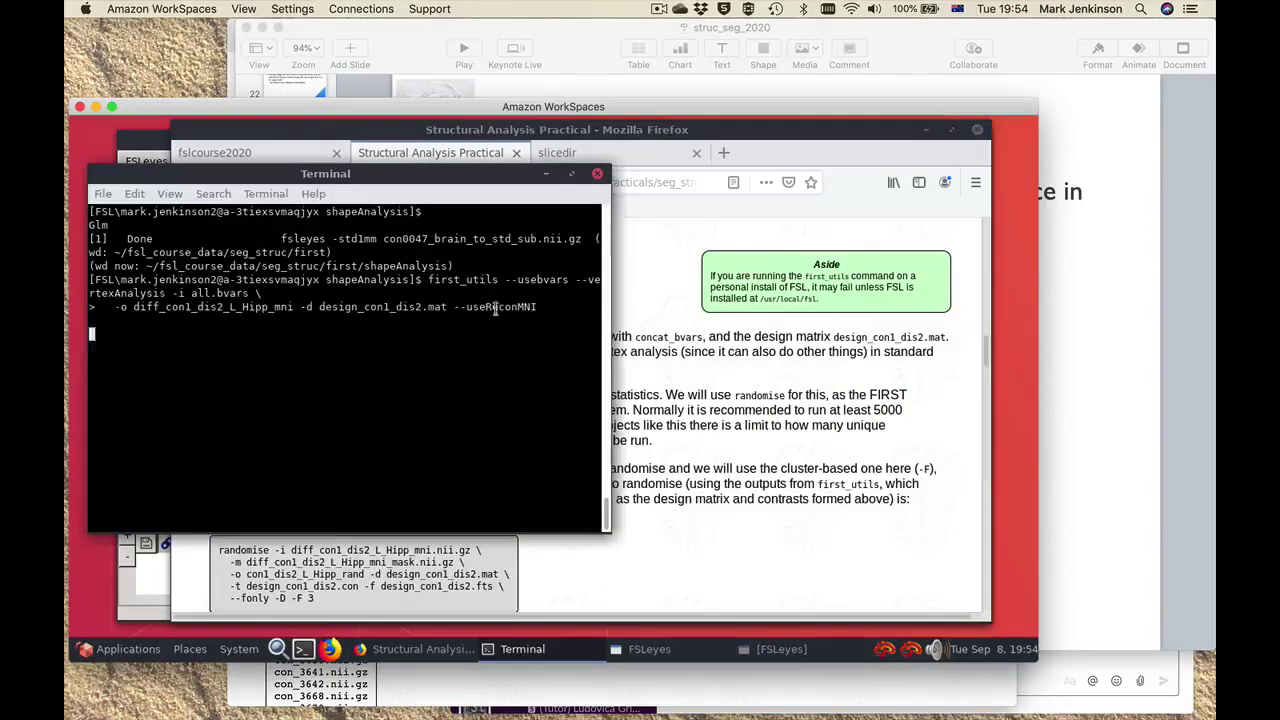
# Step: Scroll the practical page down to the randomise step
pyautogui.click(614, 391)
pyautogui.scroll(-2, 614, 391)
pyautogui.scroll(-2, 614, 391)
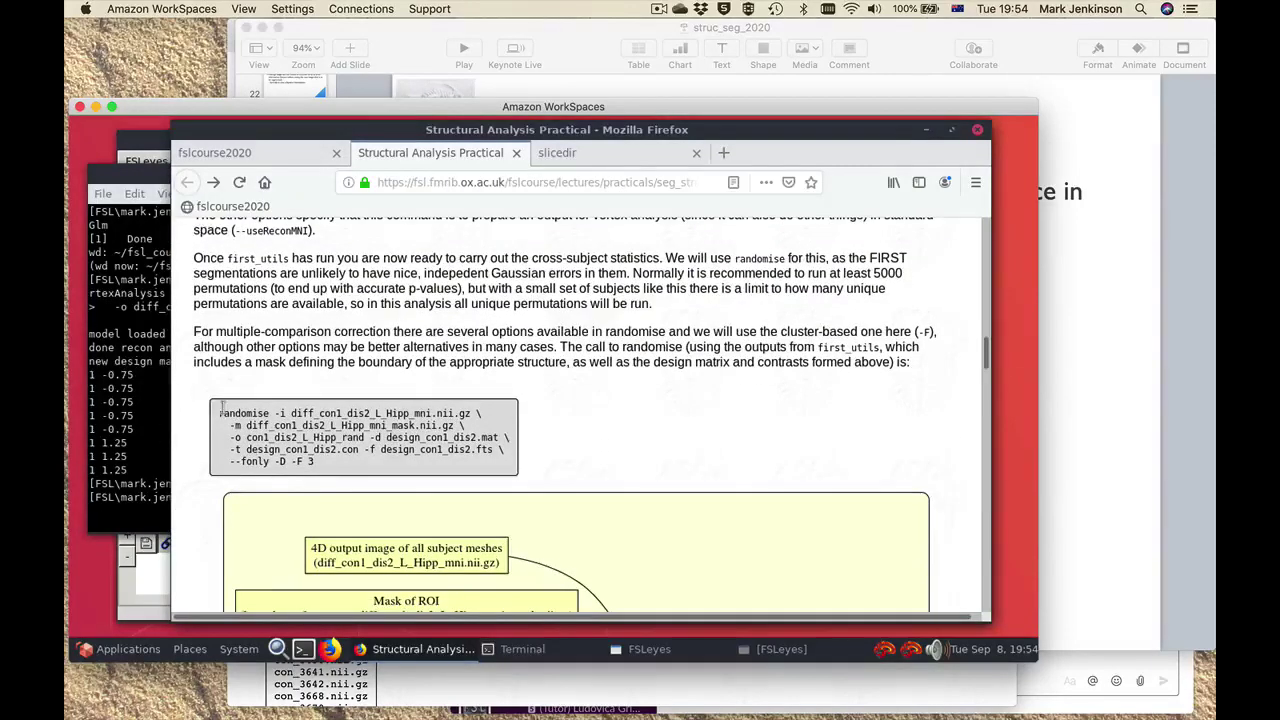
# Step: Highlight the randomise command, its first line and the word randomise, then deselect
pyautogui.moveTo(220, 413); pyautogui.dragTo(320, 463)
pyautogui.click(323, 465)
pyautogui.tripleClick(238, 412)
pyautogui.doubleClick(241, 412)
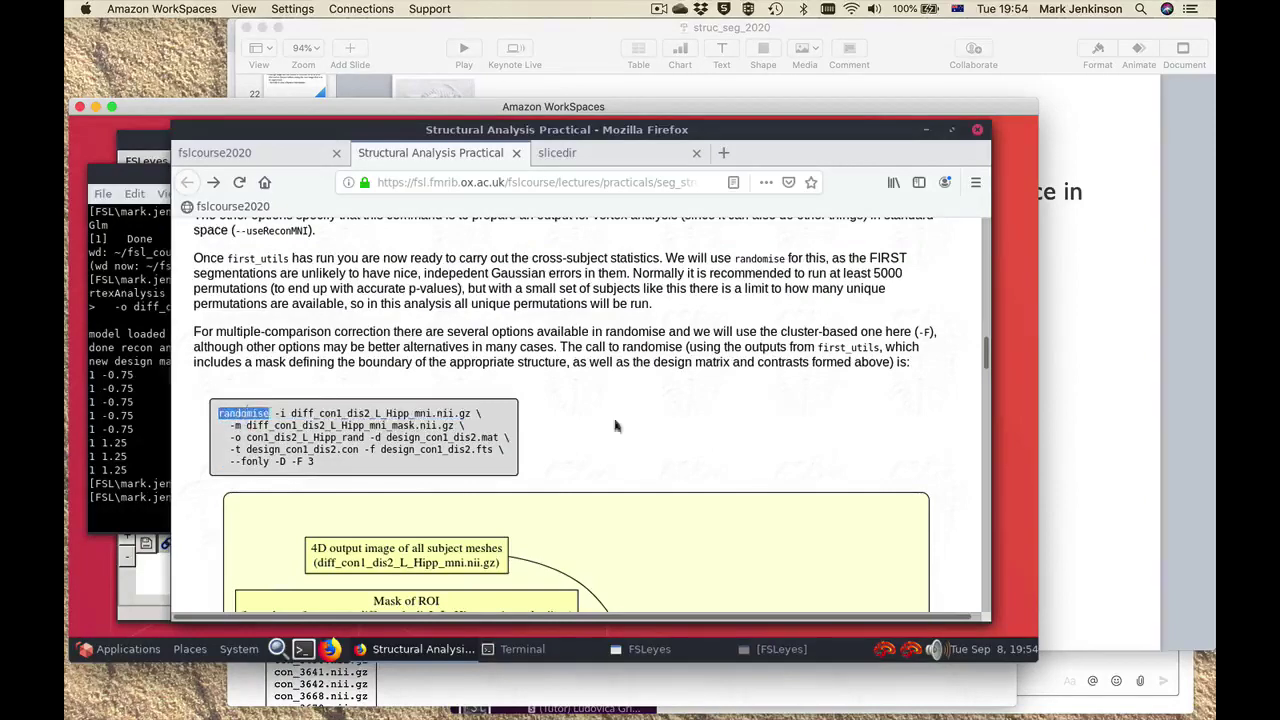
pyautogui.click(648, 424)
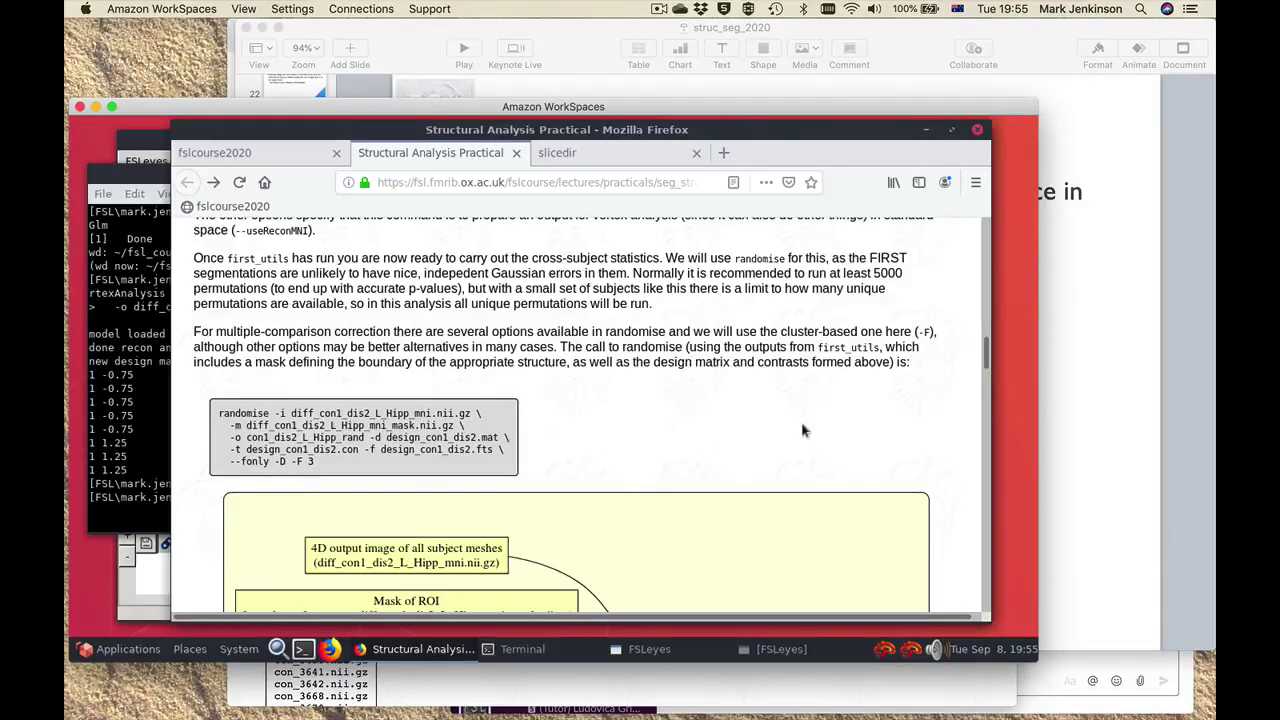
# Step: Scroll down to the Viewing vertex analysis output section with its fsleyes -std1mm command
pyautogui.scroll(-3, 802, 430)
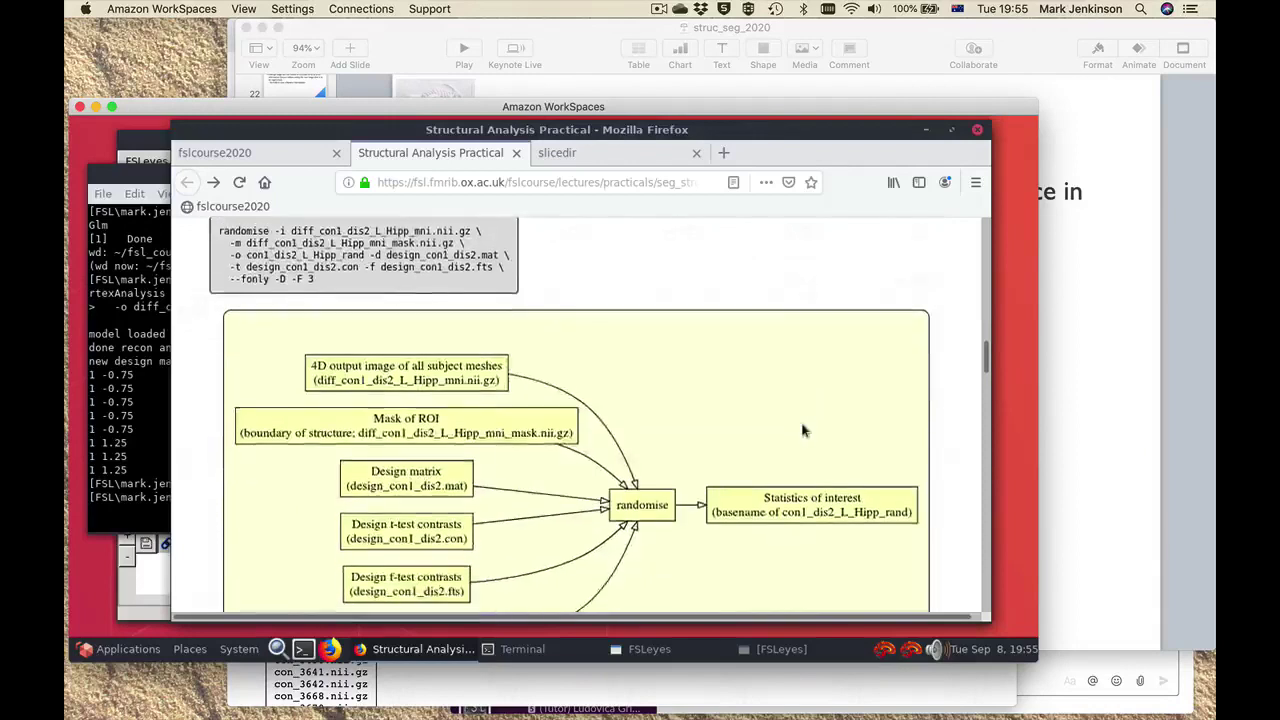
pyautogui.scroll(-5, 802, 430)
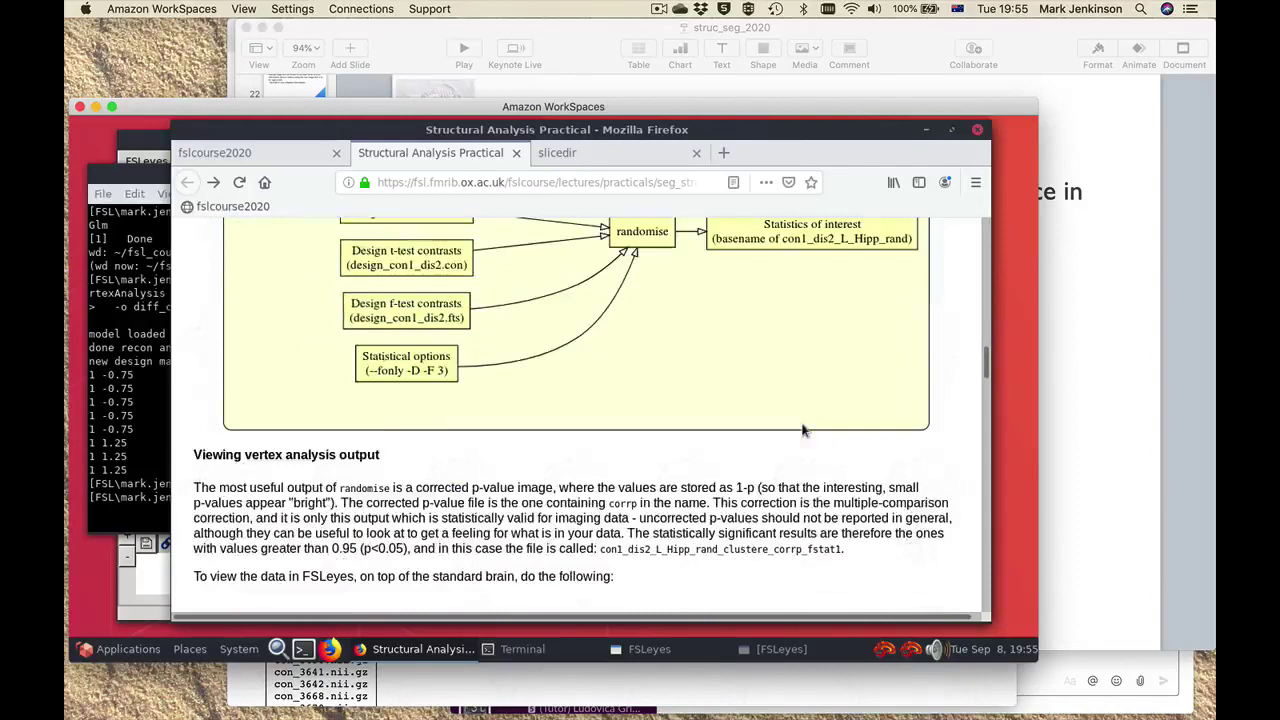
pyautogui.scroll(-3, 802, 430)
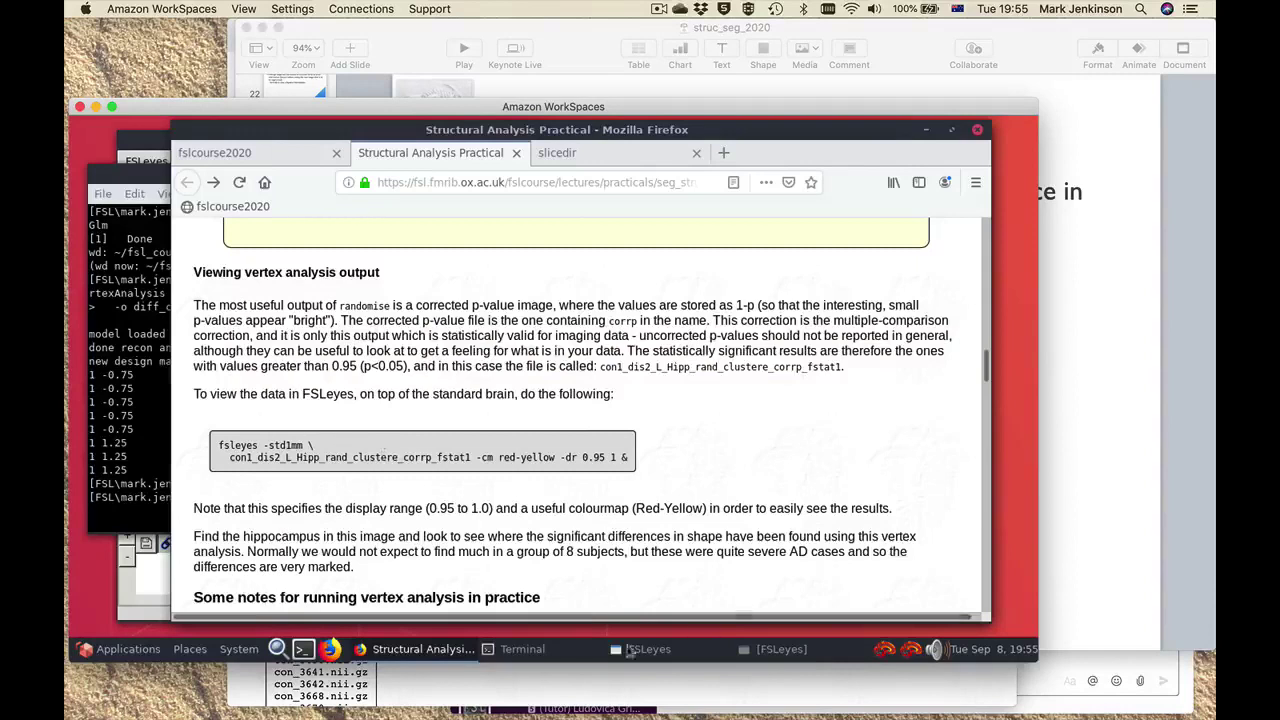
# Step: Restore FSLeyes and drag the crosshair along the left hippocampus corrected-p cluster
pyautogui.click(760, 652)
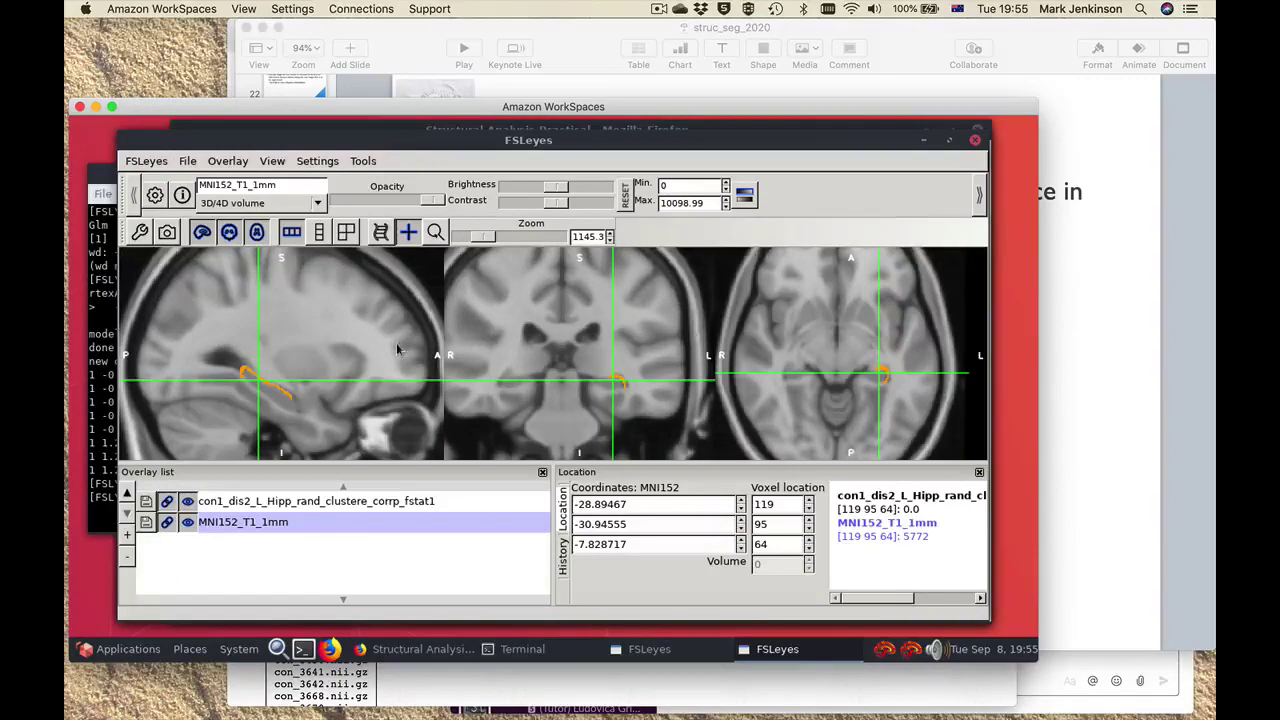
pyautogui.click(241, 373)
pyautogui.moveTo(241, 373); pyautogui.dragTo(265, 388)
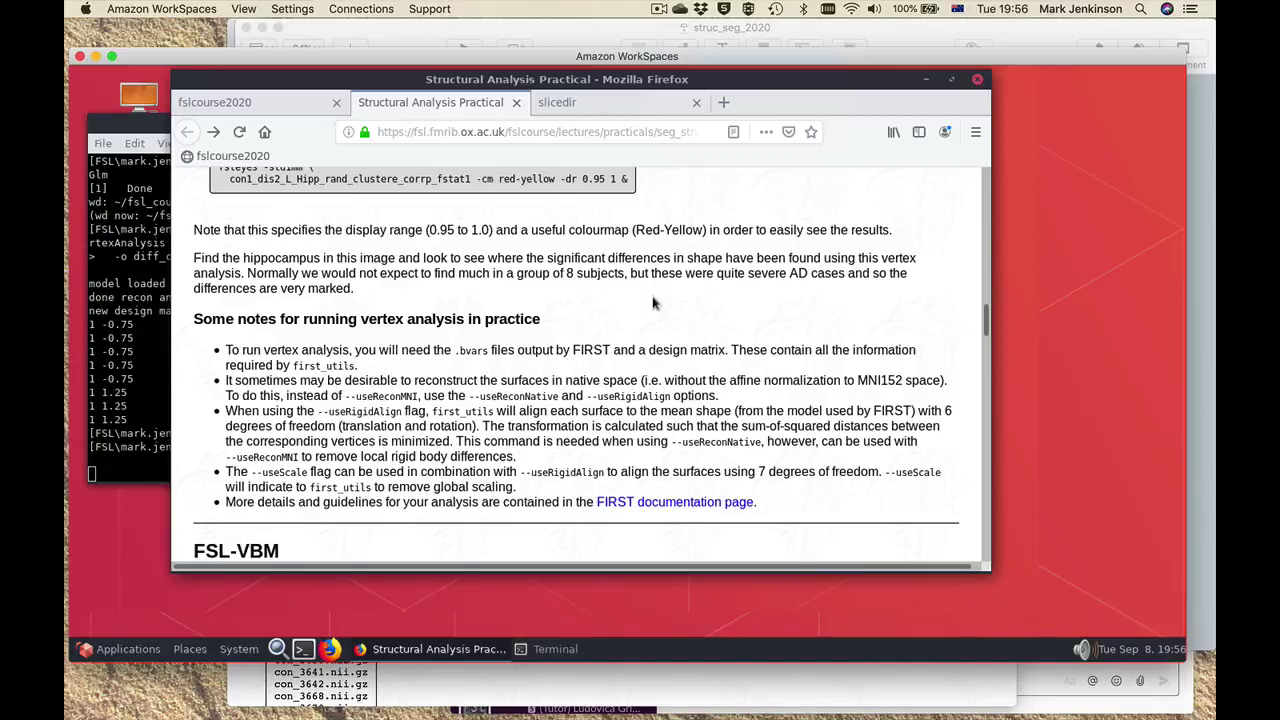
# Step: Scroll through FSL-VBM to the preprocessing section, then switch to the Keynote GM volume slide
pyautogui.scroll(-7, 626, 403)
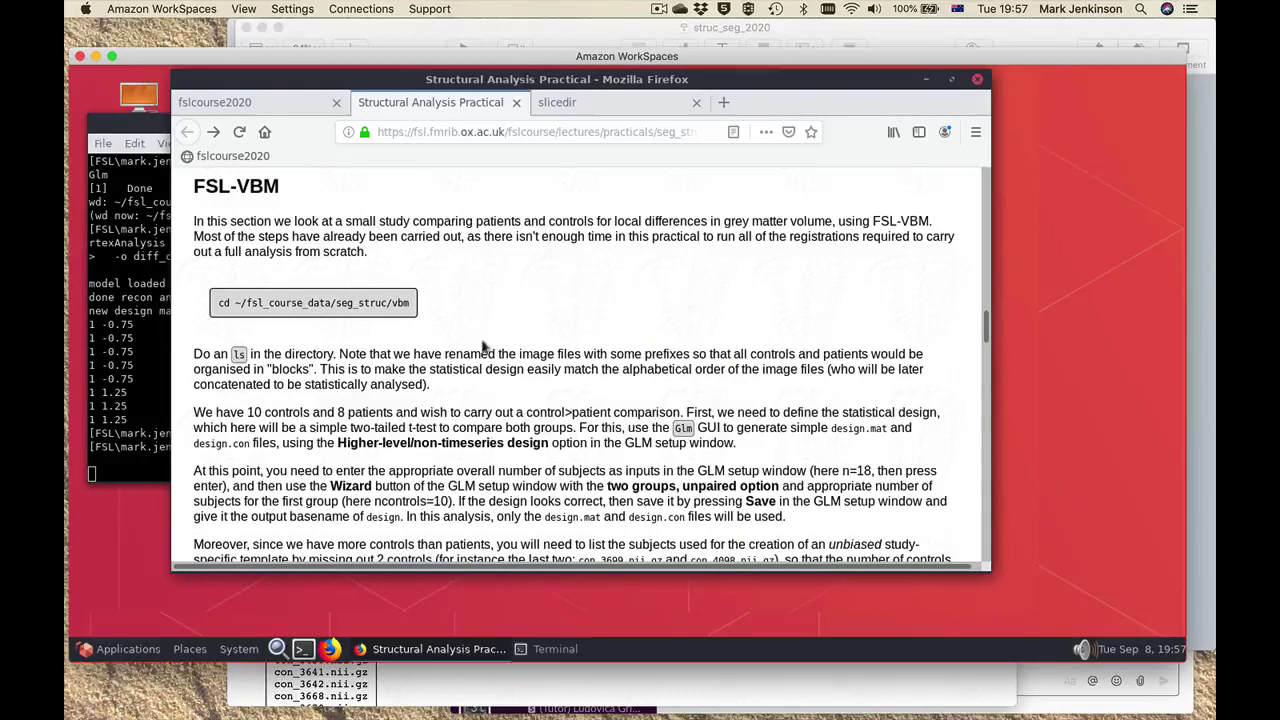
pyautogui.scroll(-1, 483, 346)
pyautogui.scroll(-2, 483, 346)
pyautogui.scroll(-2, 483, 346)
pyautogui.scroll(-2, 483, 347)
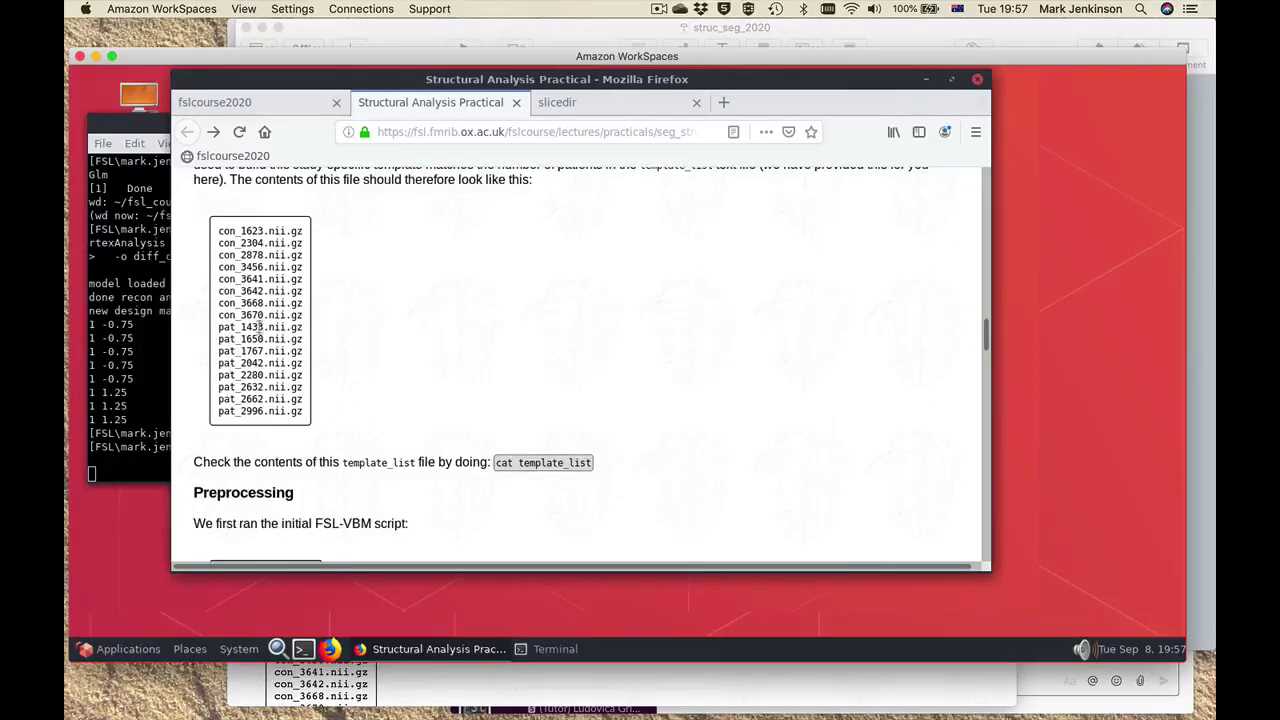
pyautogui.scroll(-4, 440, 444)
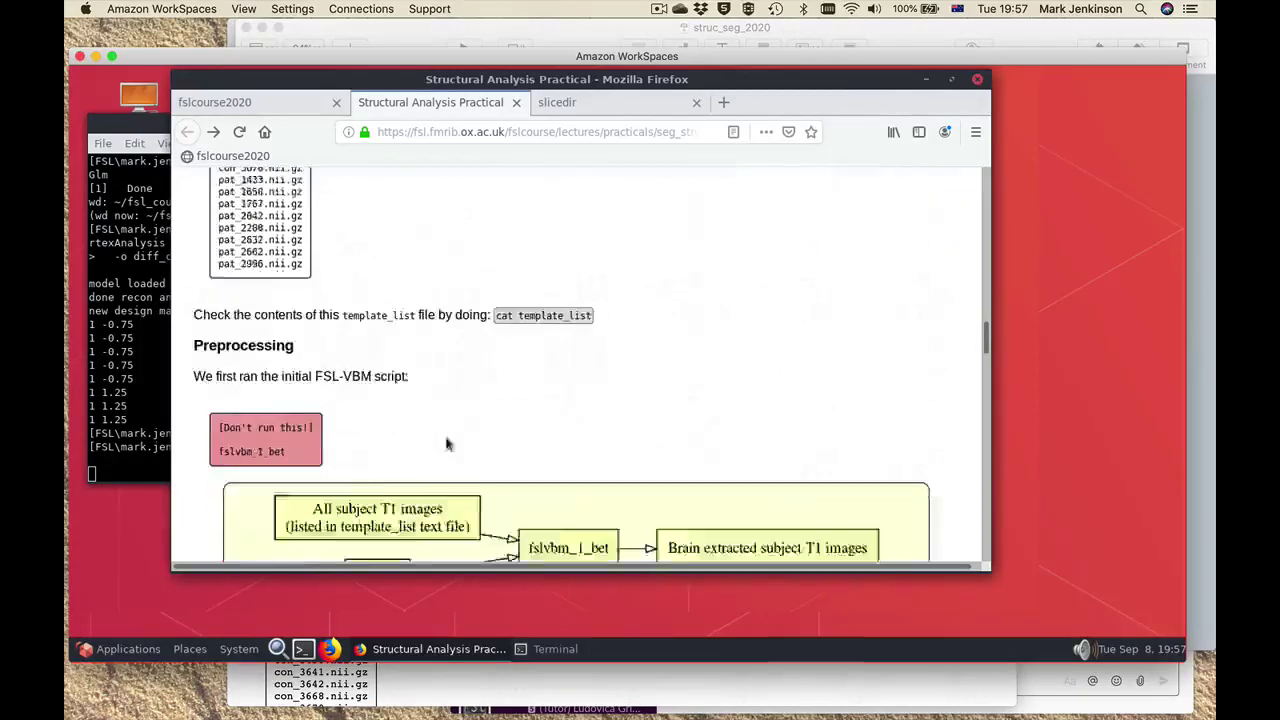
pyautogui.scroll(-1, 447, 442)
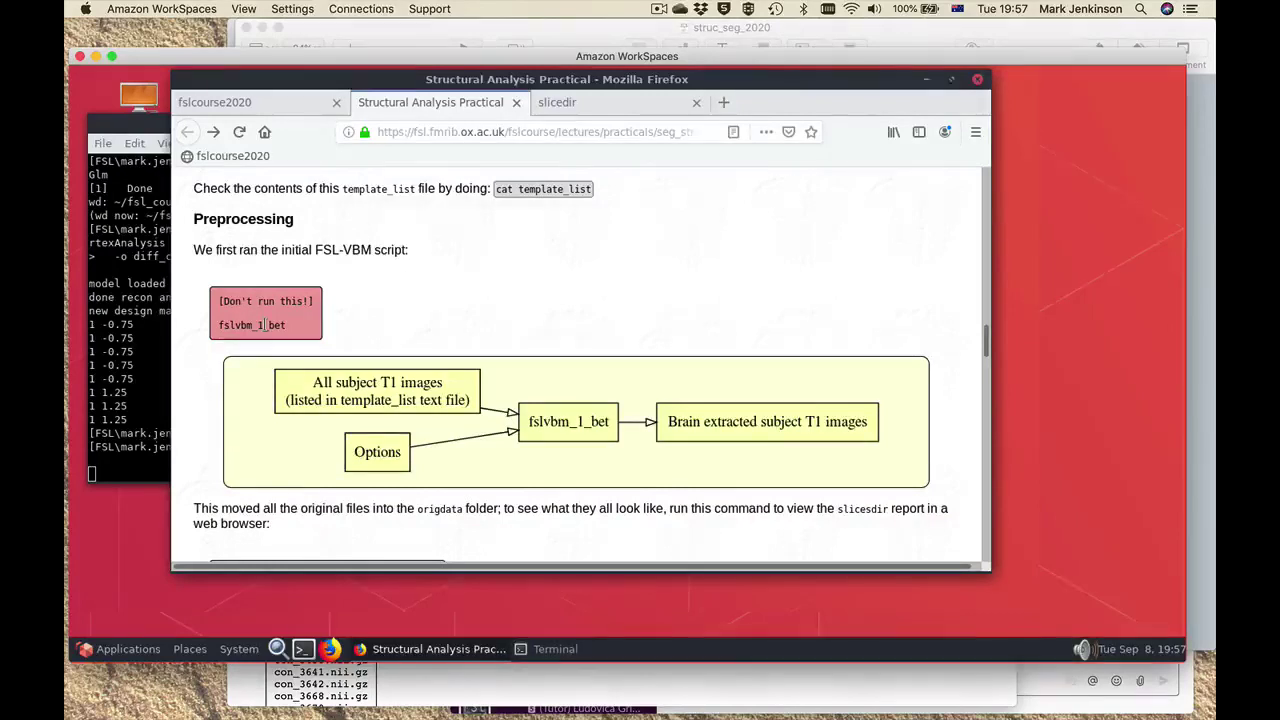
pyautogui.press('super+Tab')
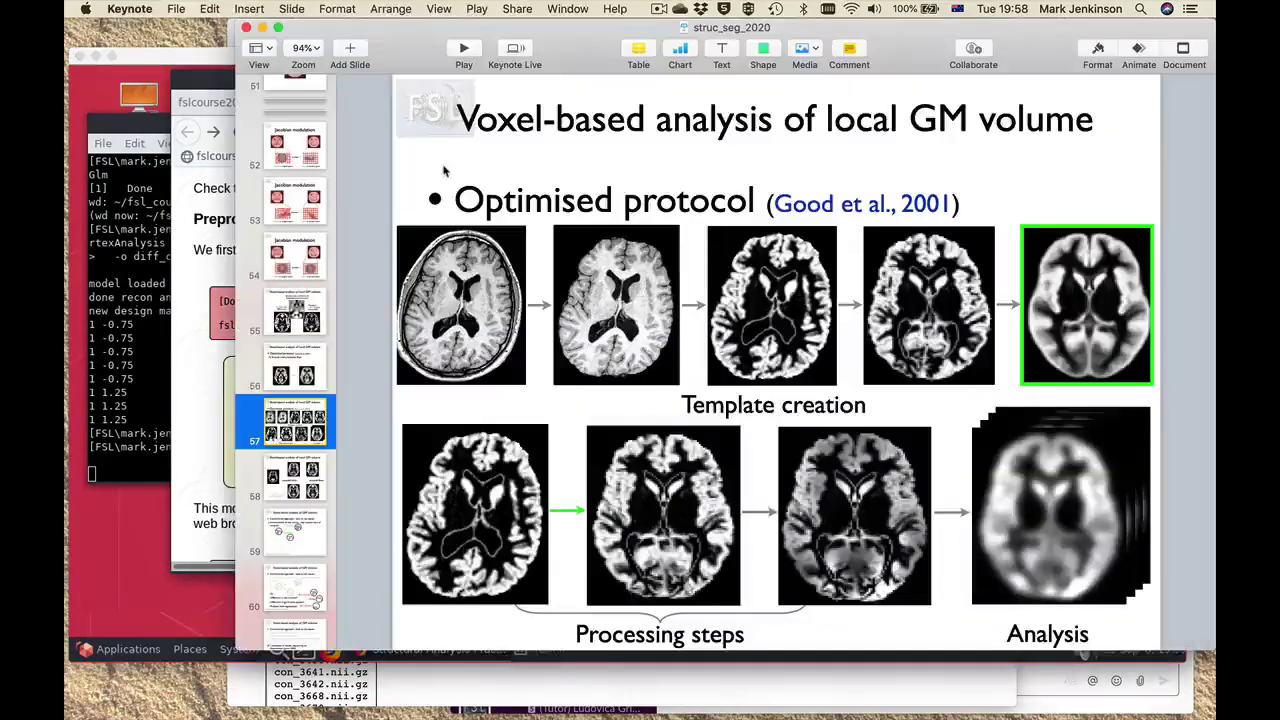